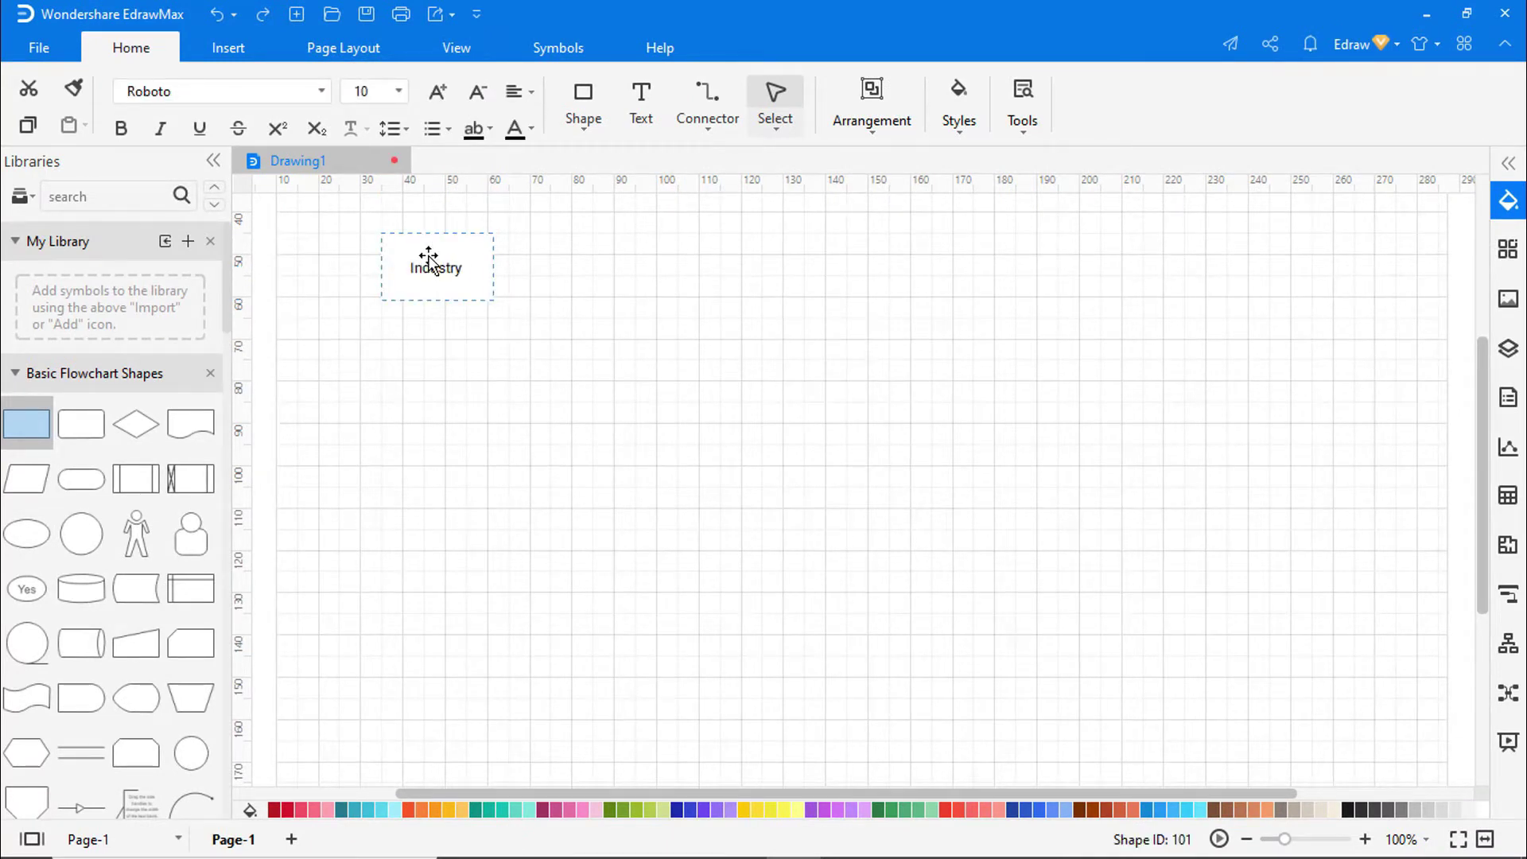
Complete the first process box's text so it reads "Industry request addressed to BUSA duty motivated"
{"action": "type", "text": "request addressed to BUS"}
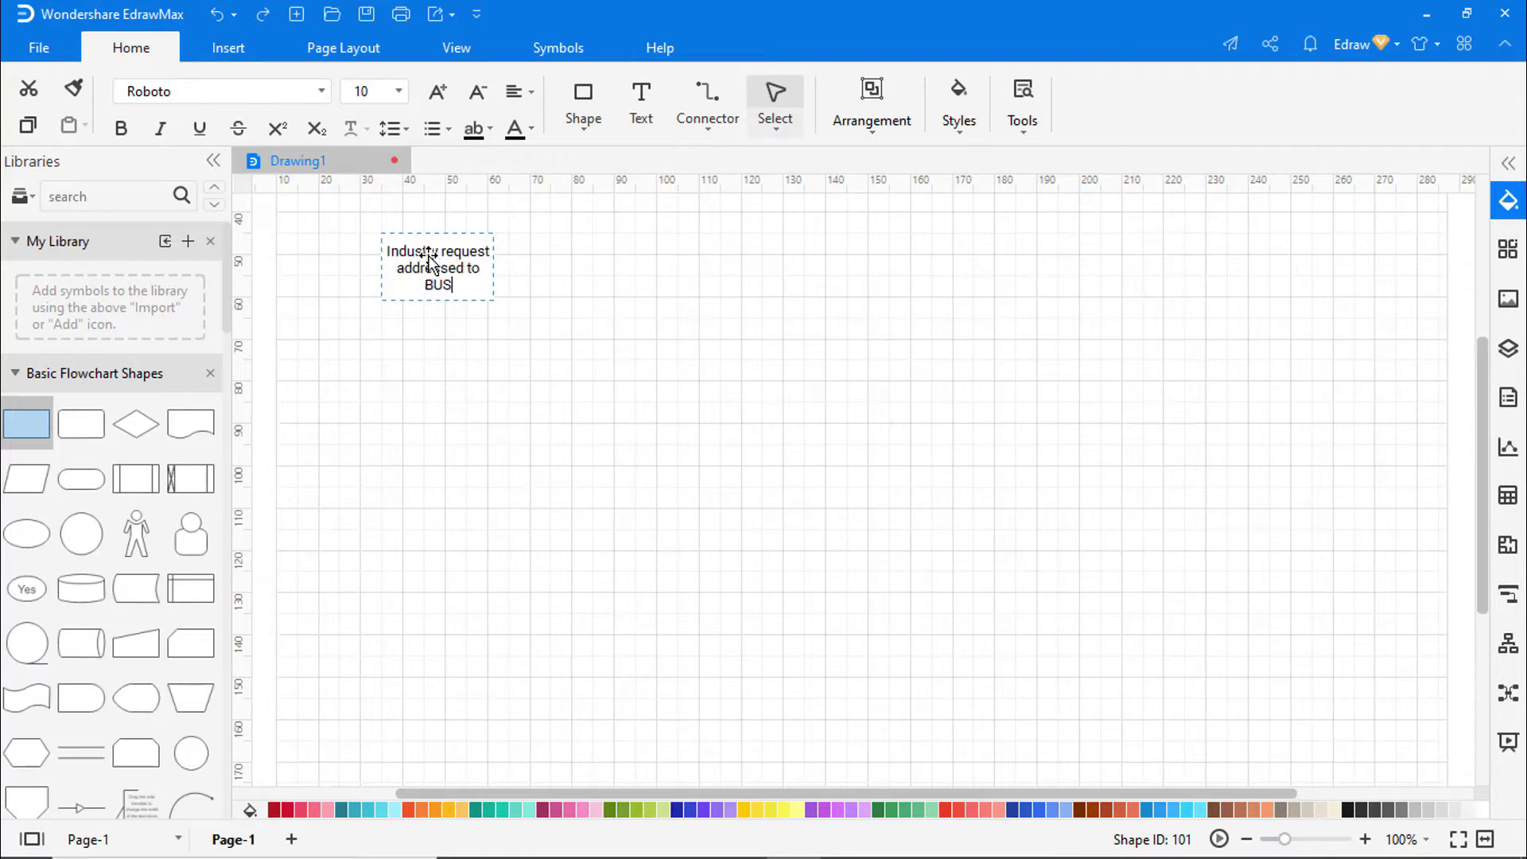
{"action": "type", "text": "A duty motivated"}
{"action": "left_click", "coordinate": [579, 356]}
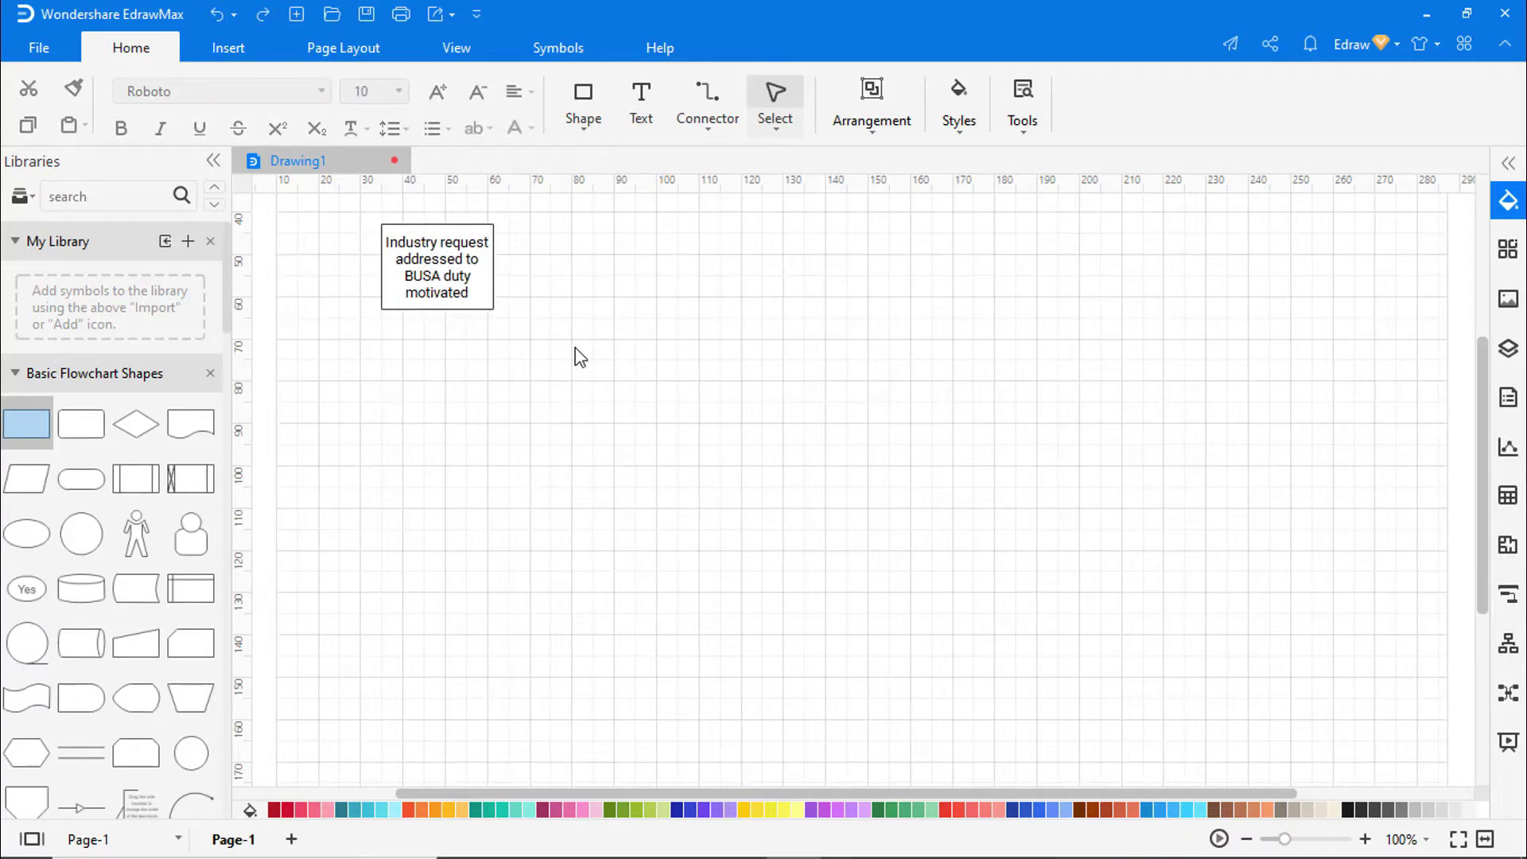
Add a process box "BUSA representatiive forward request to HS team once a day" beside the industry request box and connect an arrow to it
{"action": "left_click_drag", "start_coordinate": [31, 424], "coordinate": [676, 263]}
{"action": "double_click", "coordinate": [676, 260]}
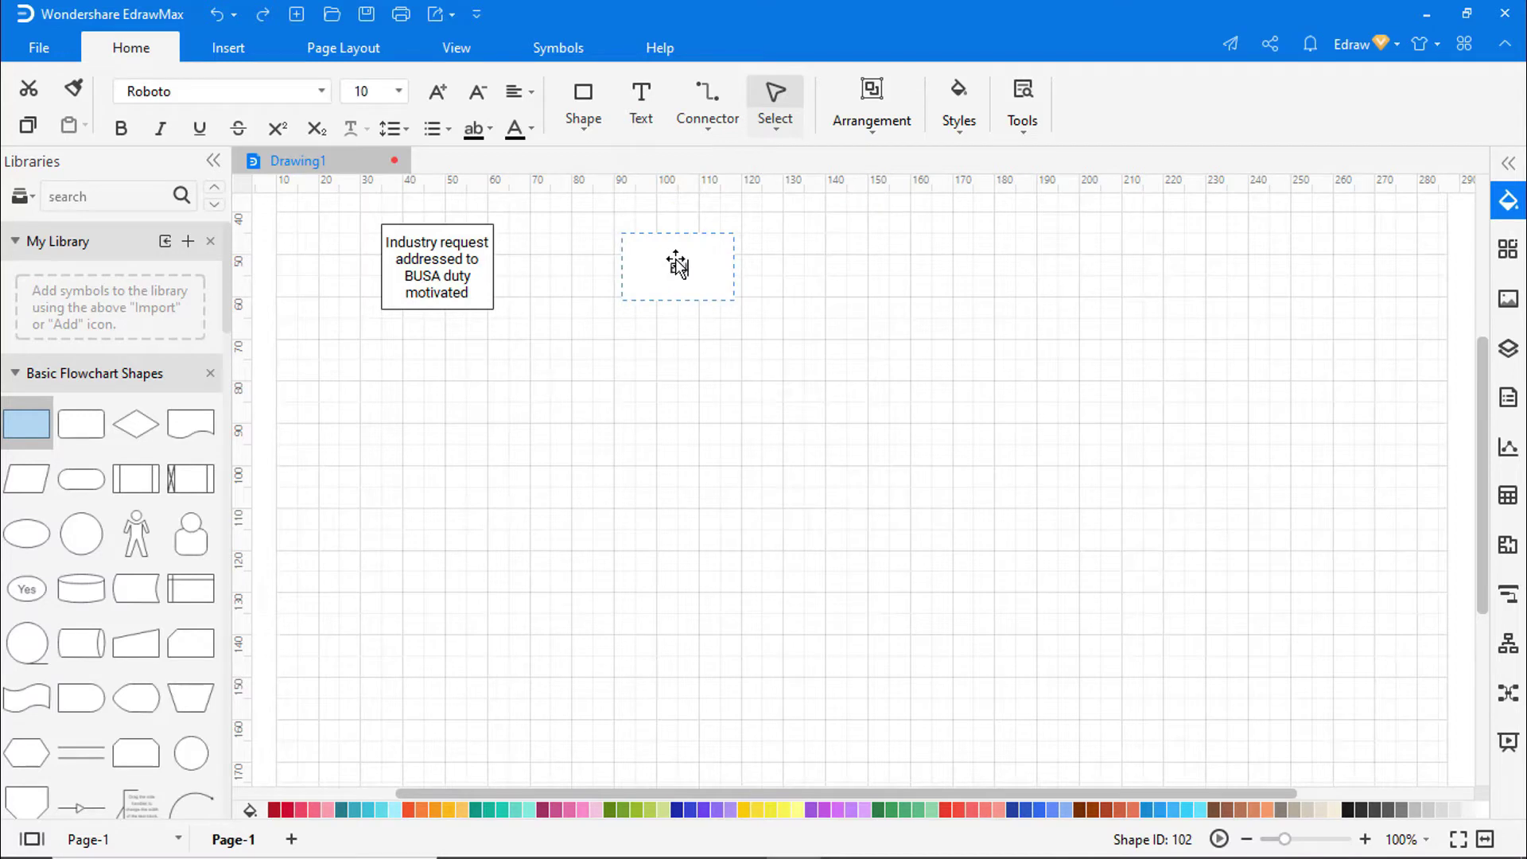
{"action": "type", "text": "BUSA representatiive forward request to HS tea"}
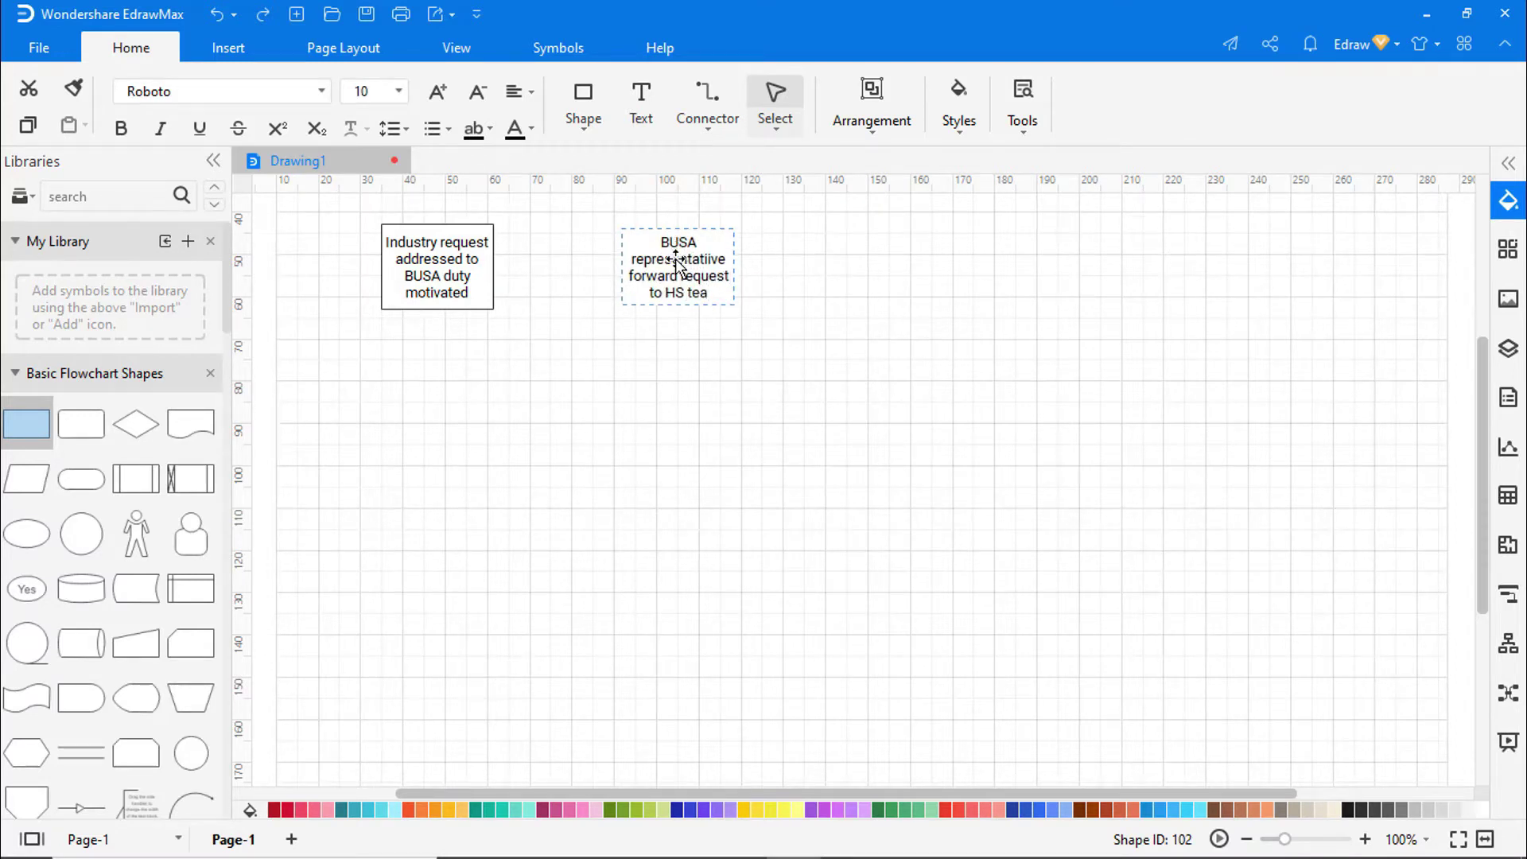
{"action": "type", "text": "m once a day"}
{"action": "left_click", "coordinate": [771, 398]}
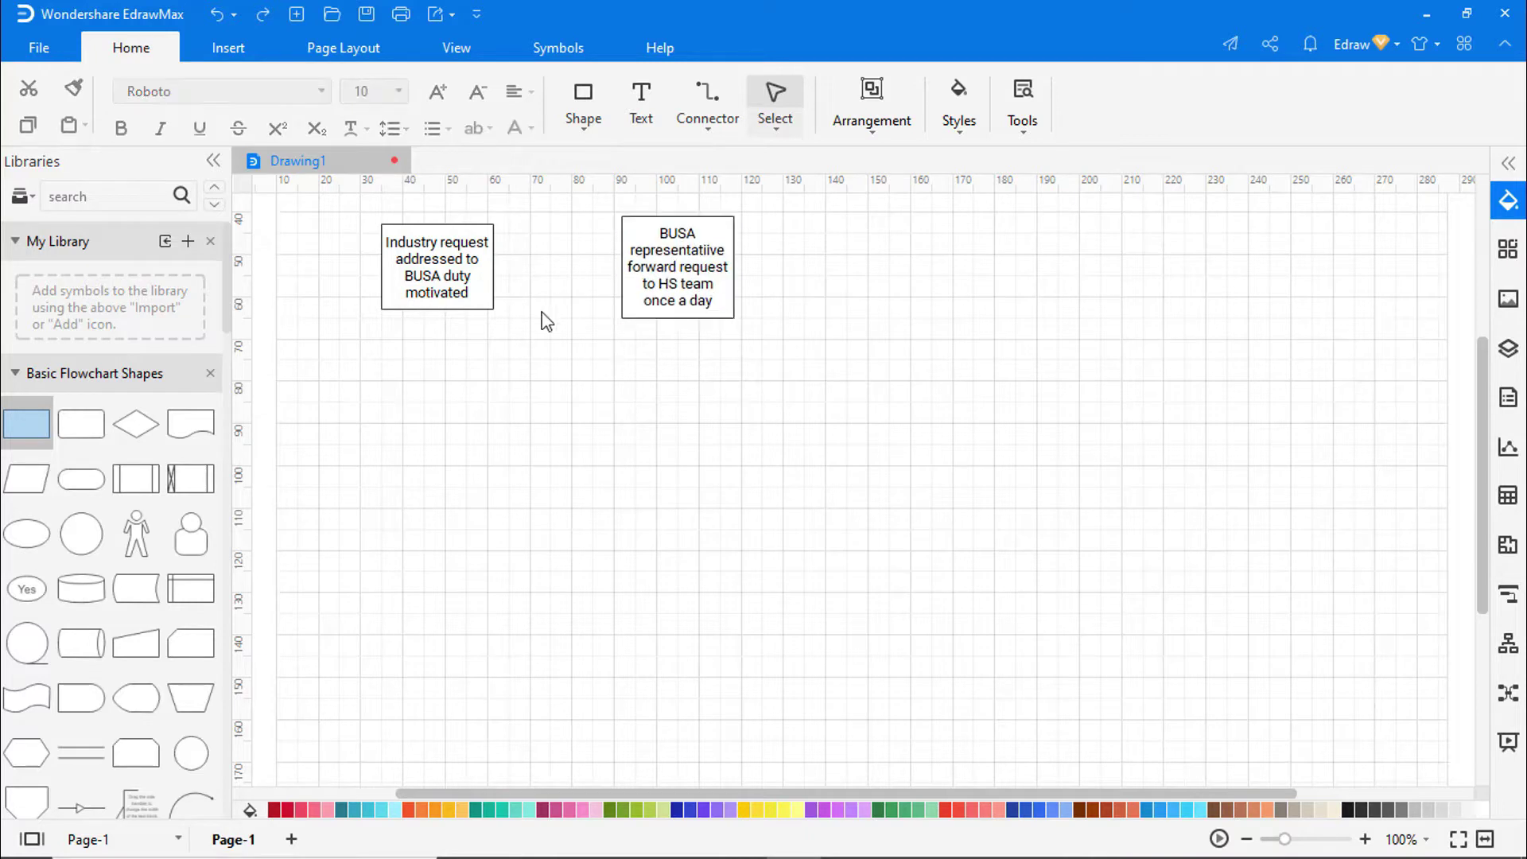
{"action": "left_click_drag", "start_coordinate": [513, 266], "coordinate": [622, 267]}
Add a process box "HS team updates register" beside the BUSA representative box and connect an arrow from that box to it
{"action": "left_click_drag", "start_coordinate": [31, 426], "coordinate": [916, 268]}
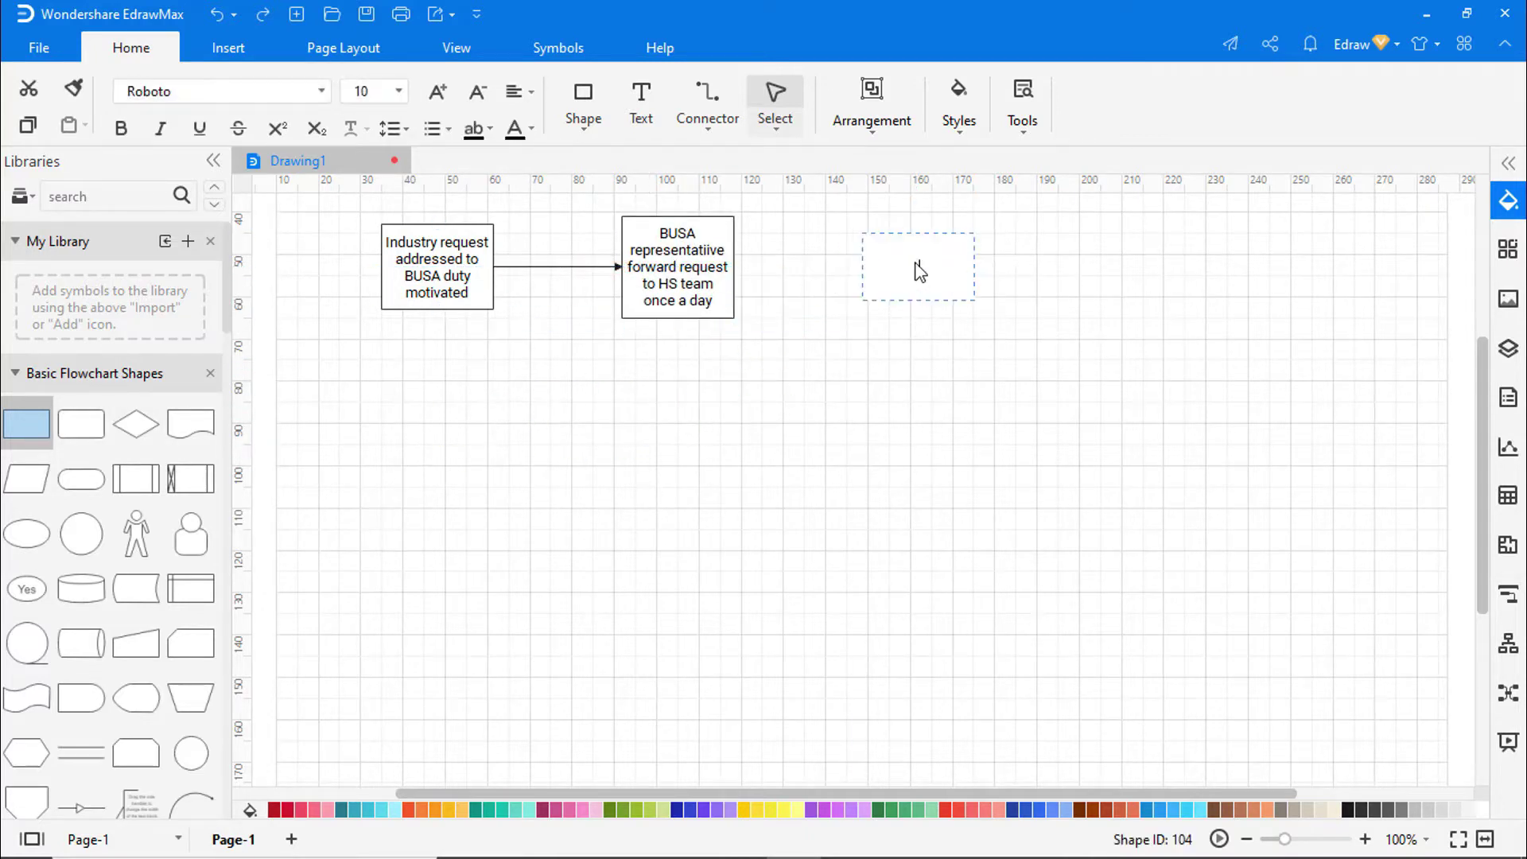
{"action": "type", "text": "HS team updates register"}
{"action": "left_click", "coordinate": [980, 380]}
{"action": "left_click_drag", "start_coordinate": [739, 266], "coordinate": [862, 267]}
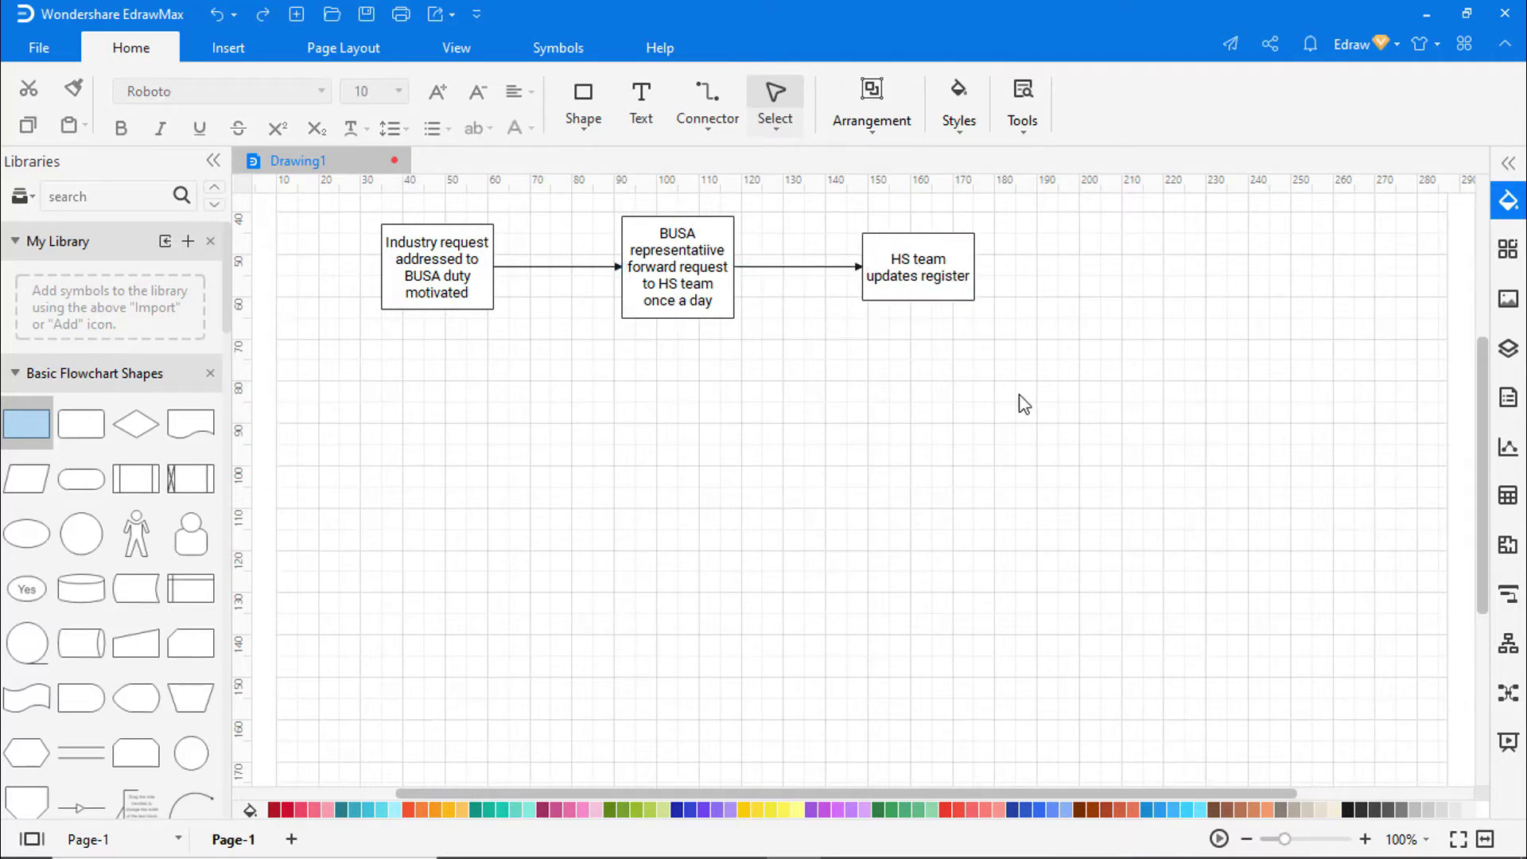
Add a process box "HS team consider suitability" below the register box and connect an arrow down to it
{"action": "left_click_drag", "start_coordinate": [27, 423], "coordinate": [919, 432]}
{"action": "double_click", "coordinate": [912, 434]}
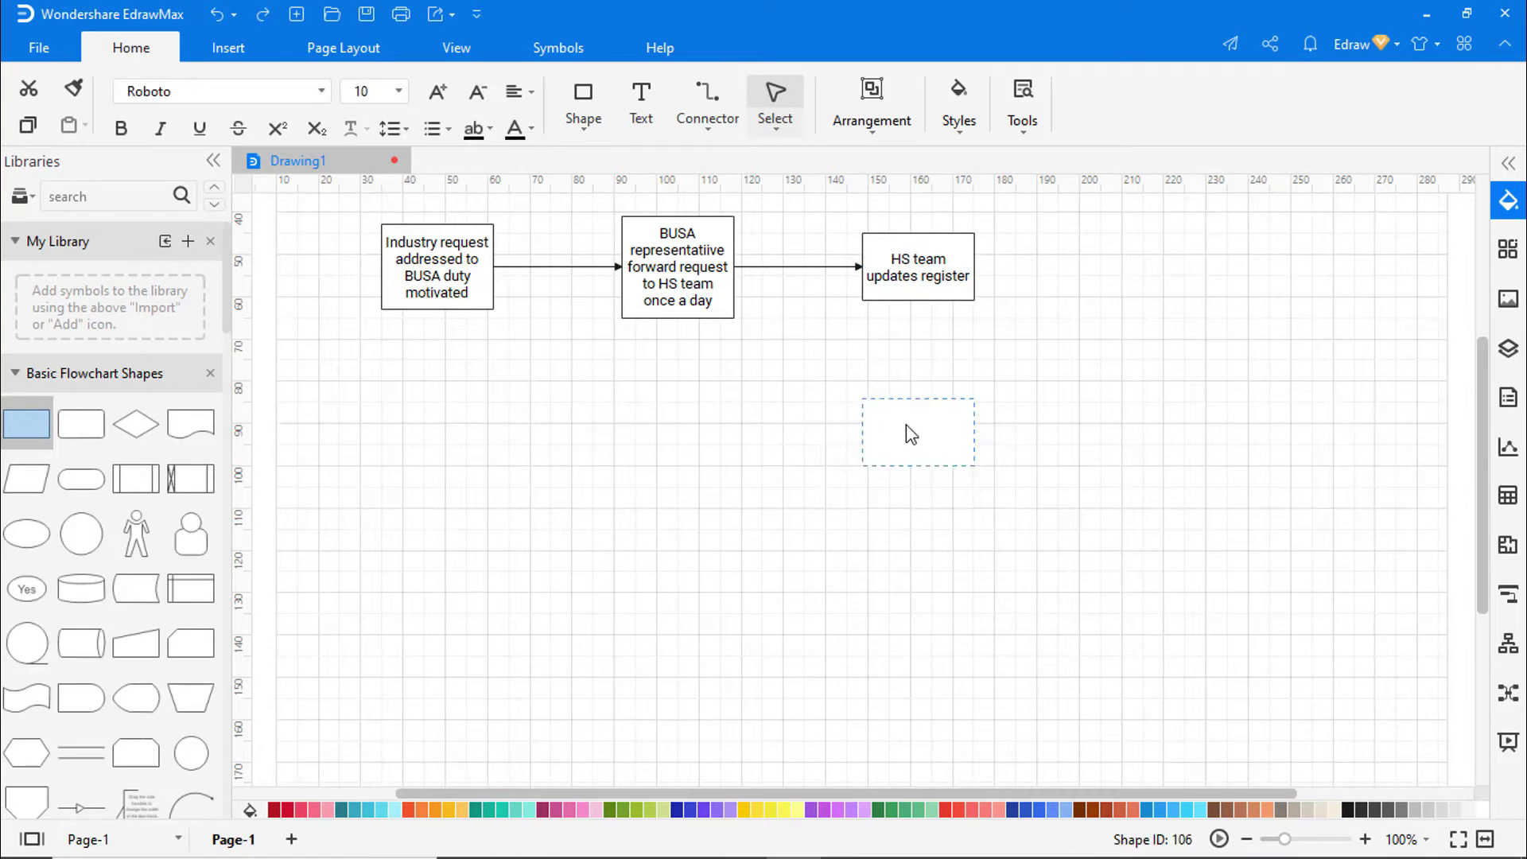
{"action": "type", "text": "HS team consider suitability"}
{"action": "left_click", "coordinate": [1010, 449]}
{"action": "left_click_drag", "start_coordinate": [913, 332], "coordinate": [919, 401]}
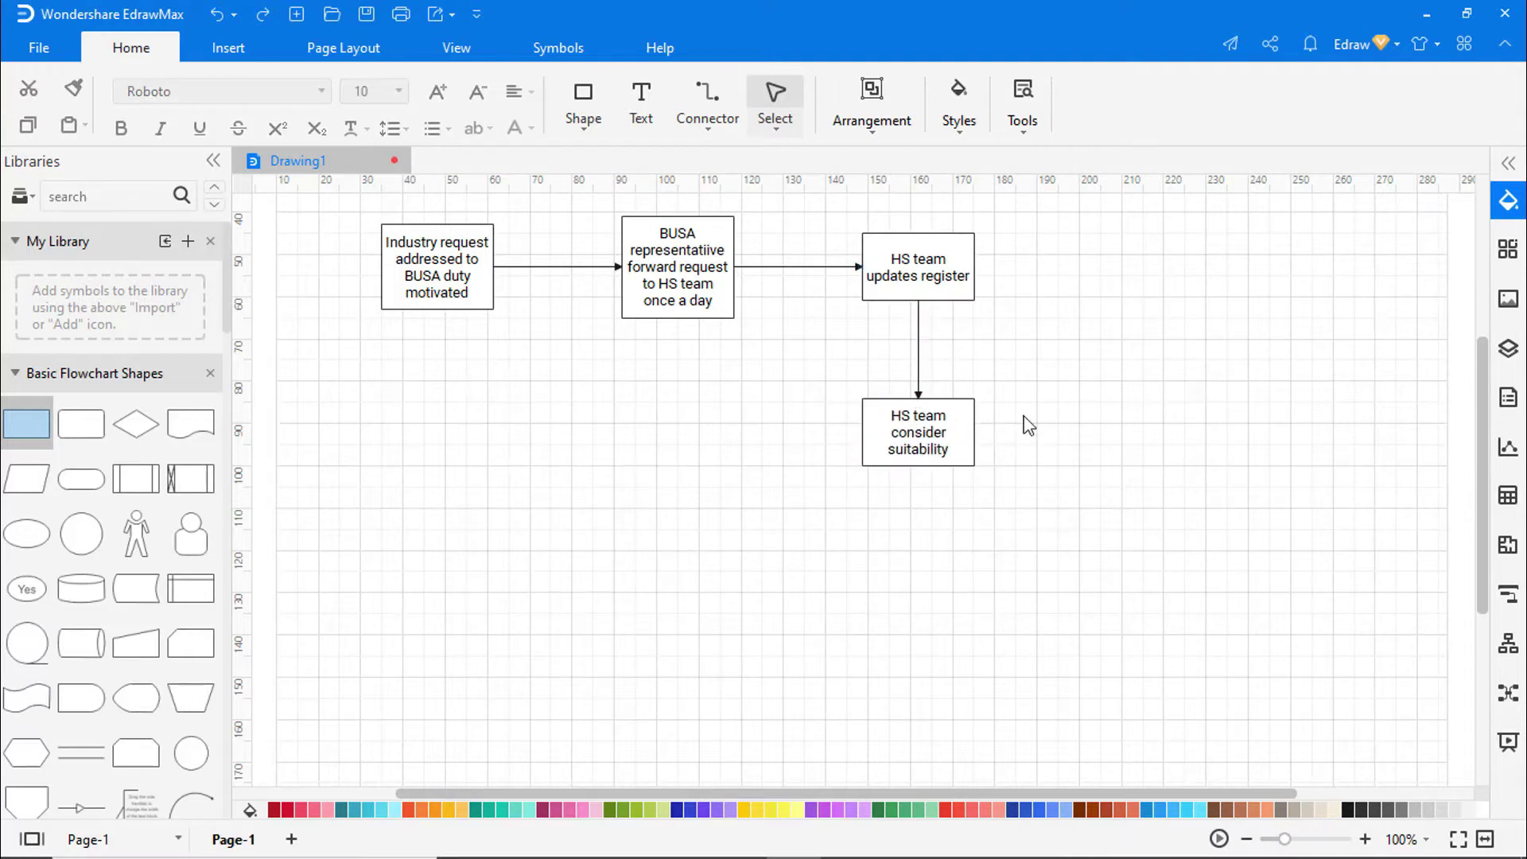
Place a decision diamond labelled "Suitable" below the "HS team consider suitability" box
{"action": "left_click_drag", "start_coordinate": [136, 424], "coordinate": [916, 591]}
{"action": "double_click", "coordinate": [916, 591]}
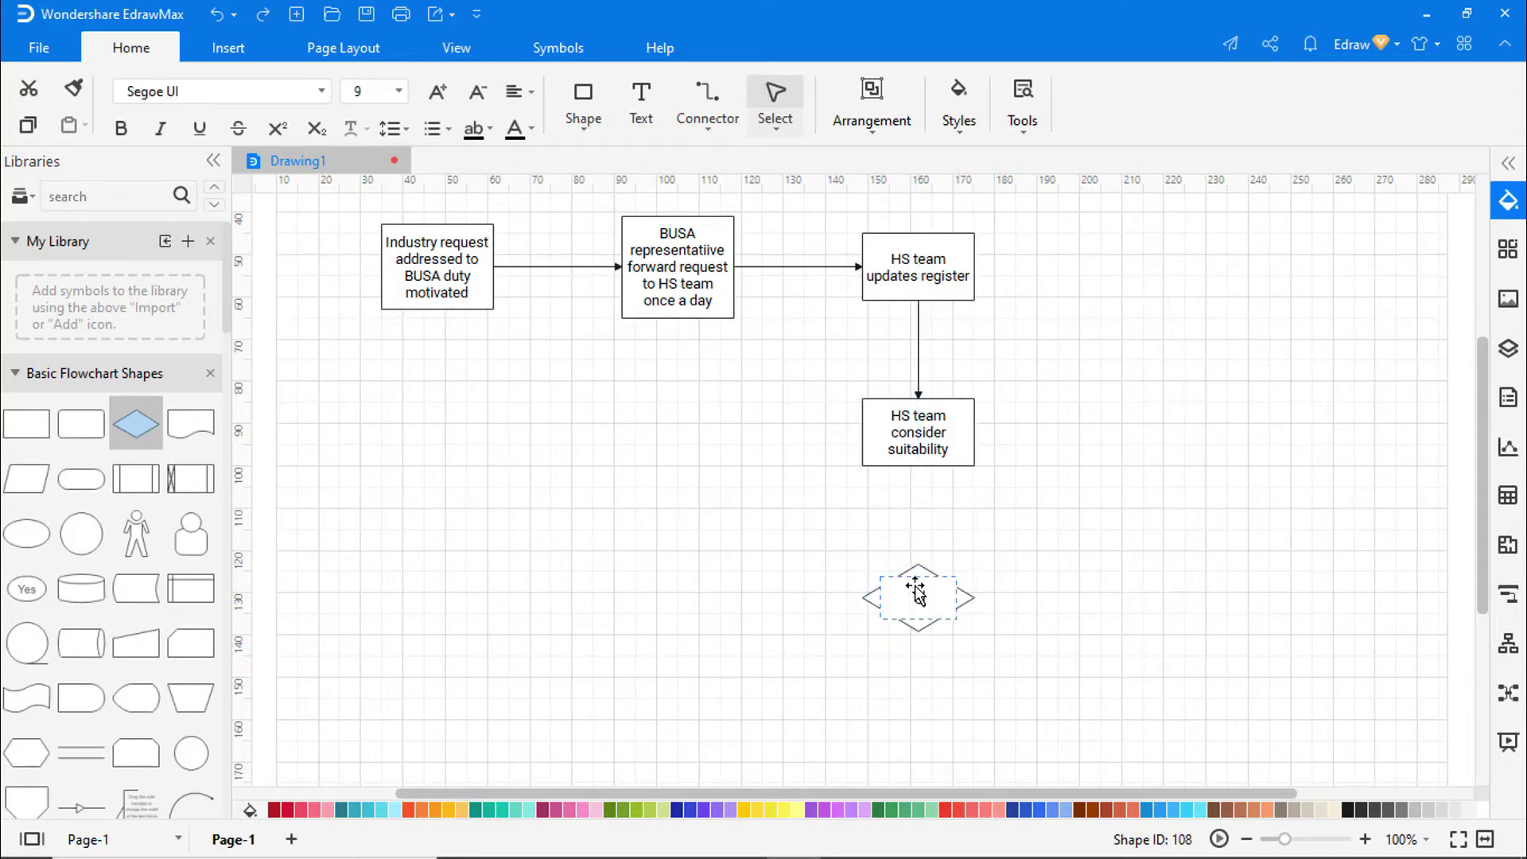
{"action": "type", "text": "Suitable"}
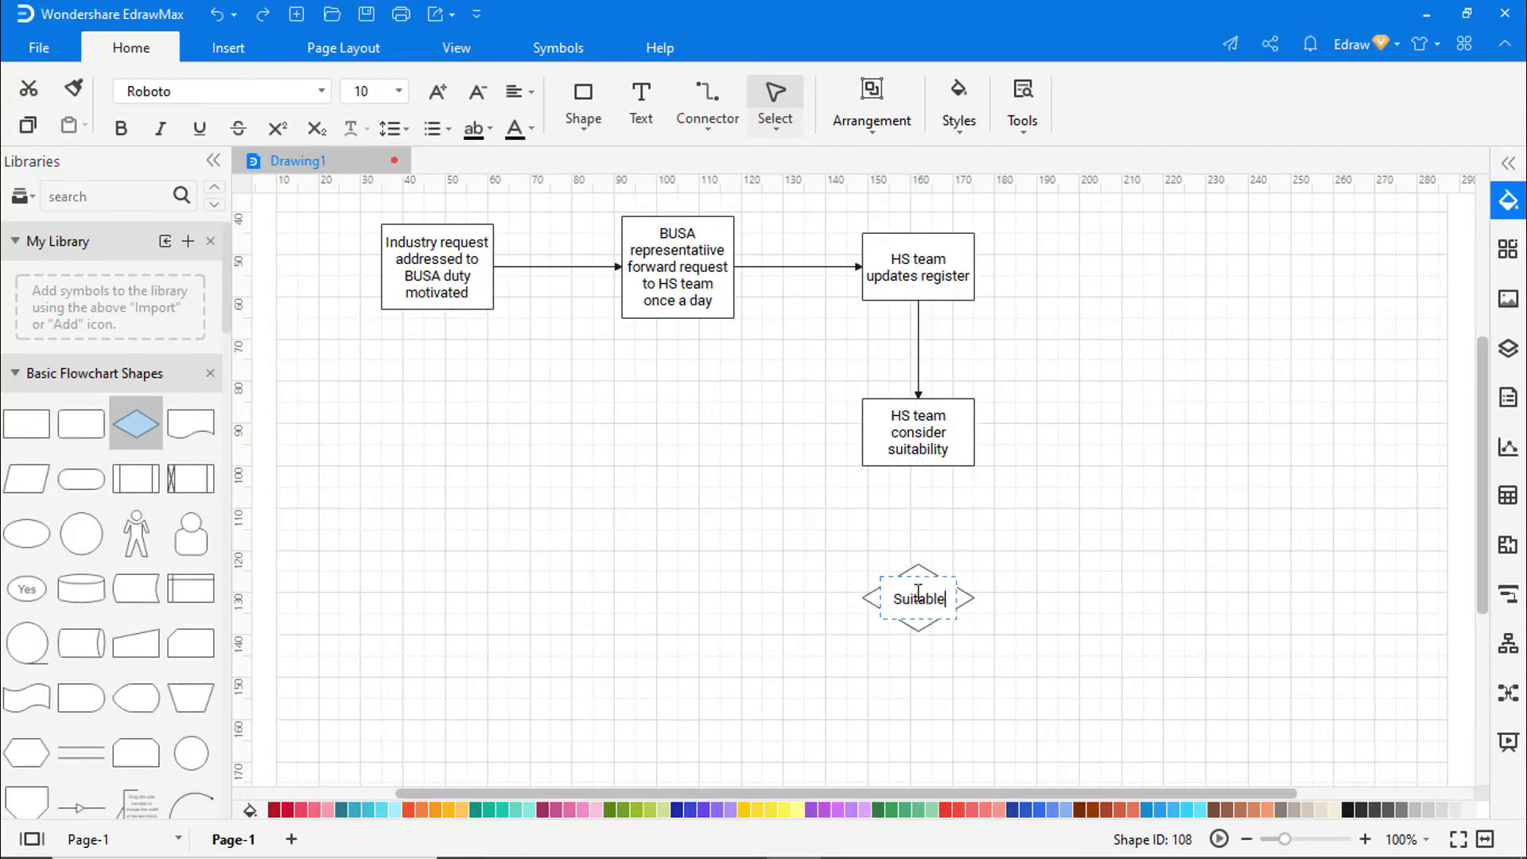
{"action": "left_click", "coordinate": [1086, 690]}
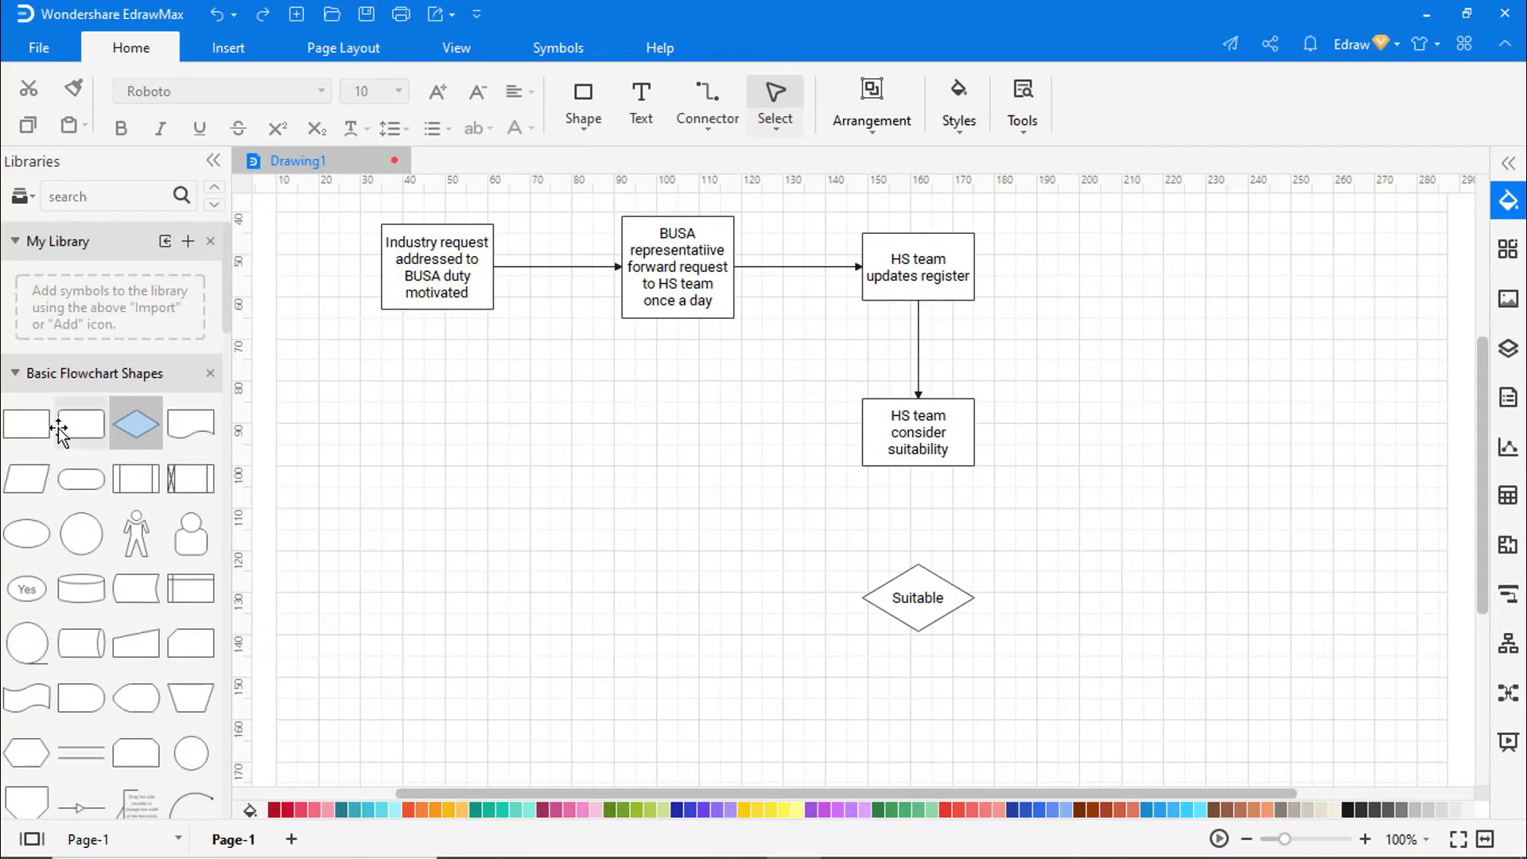
Add a process box "Inform BUSA contact person" to the right of the Suitable diamond
{"action": "left_click_drag", "start_coordinate": [32, 424], "coordinate": [1183, 595]}
{"action": "double_click", "coordinate": [1183, 595]}
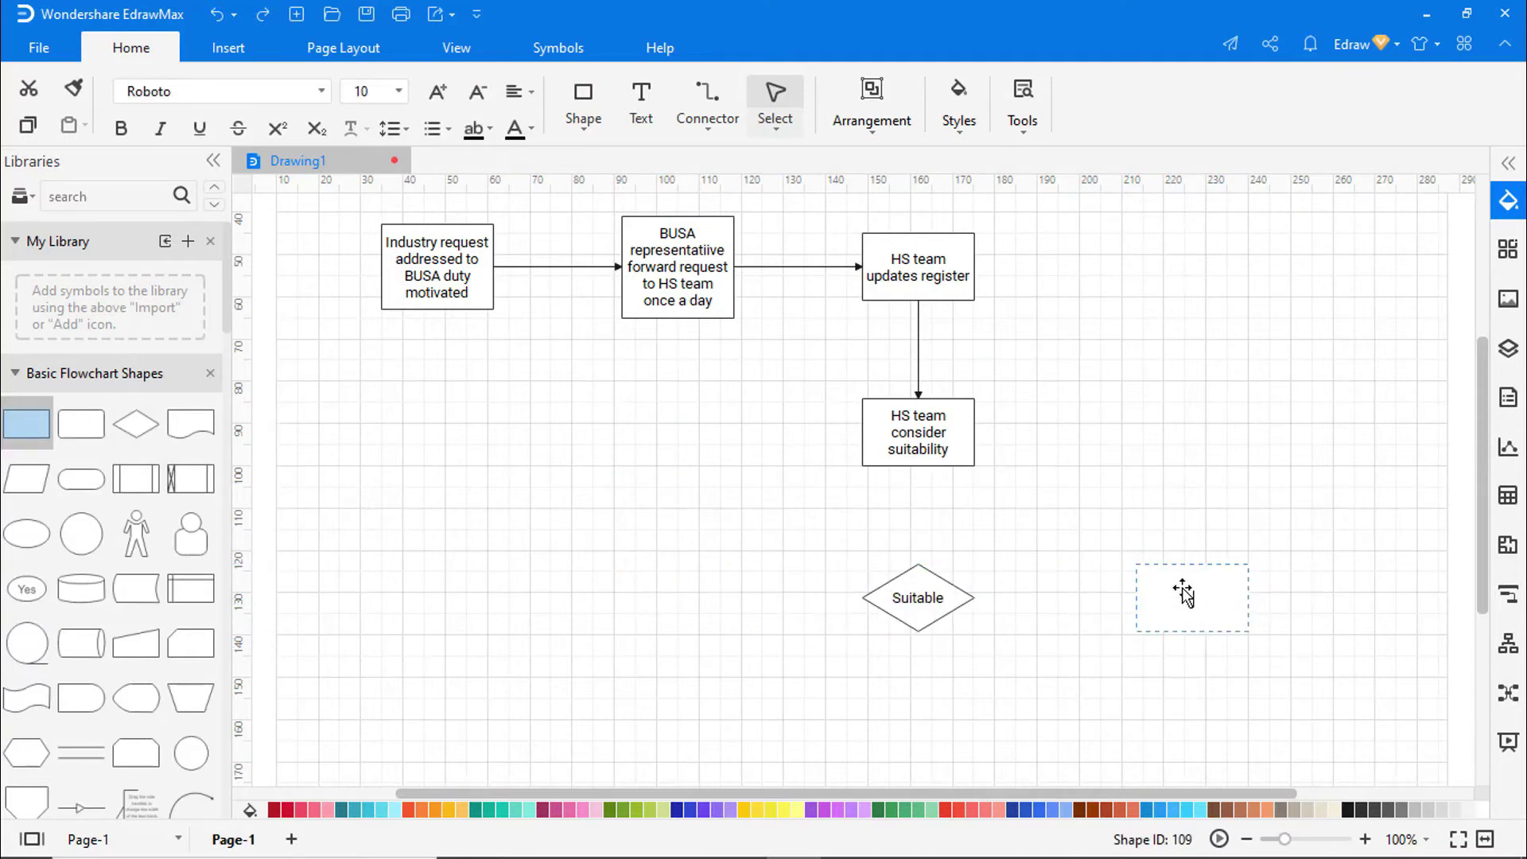
{"action": "type", "text": "Inform BUSA contact person"}
{"action": "left_click", "coordinate": [1181, 660]}
Connect the Suitable diamond to the "Inform BUSA contact person" box with a "No" arrow, and link the suitability box down to the diamond
{"action": "left_click_drag", "start_coordinate": [974, 597], "coordinate": [1132, 599]}
{"action": "double_click", "coordinate": [1069, 598]}
{"action": "type", "text": "No"}
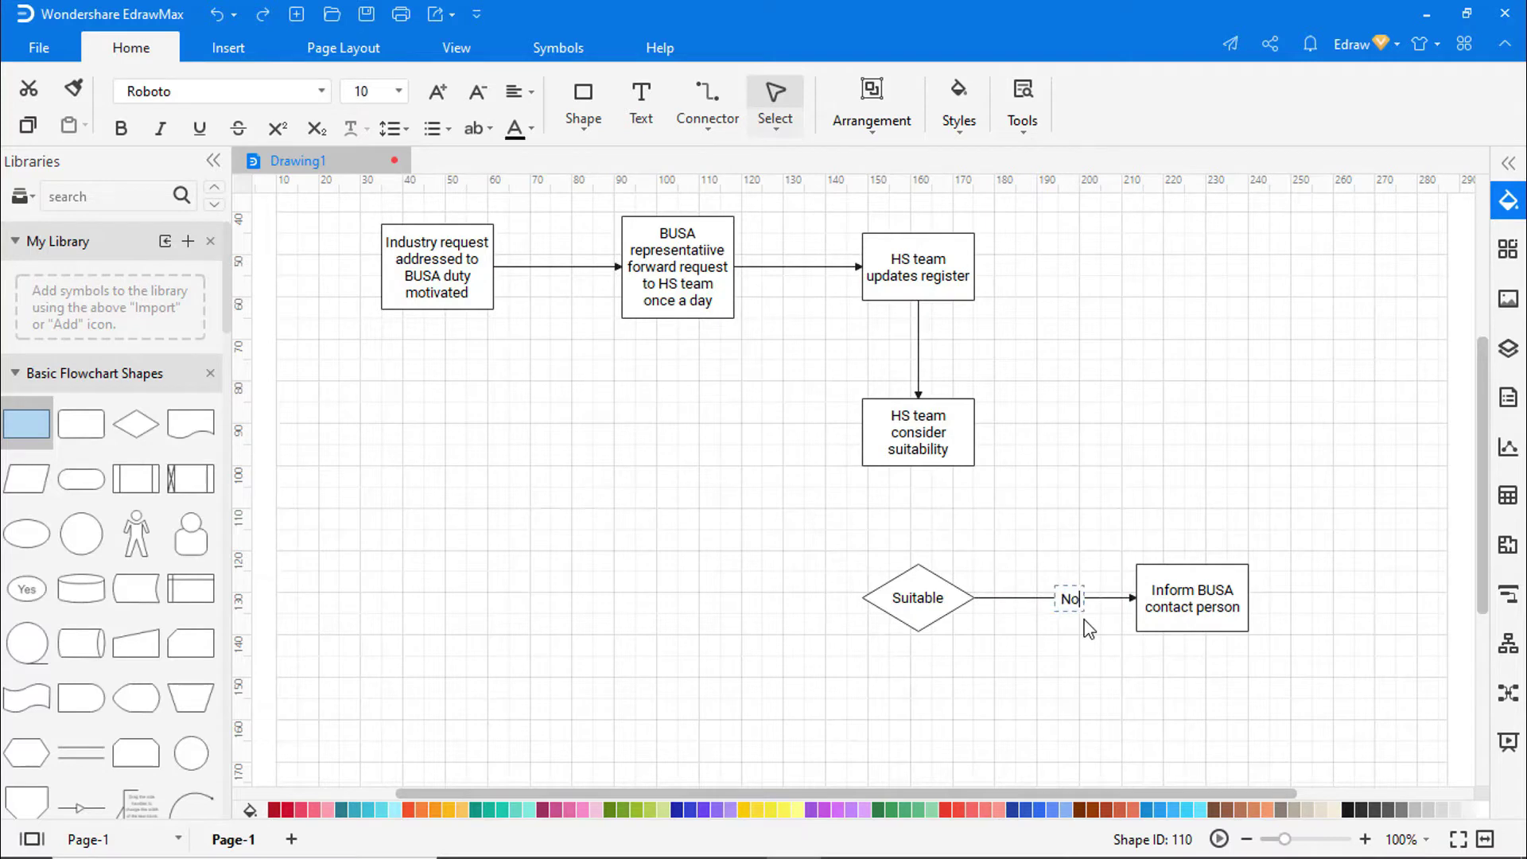
{"action": "left_click", "coordinate": [1123, 708]}
{"action": "left_click_drag", "start_coordinate": [919, 467], "coordinate": [919, 564]}
Add a process box "BUSA informs requestor" below the "Inform BUSA contact person" box and connect an arrow down to it
{"action": "scroll", "coordinate": [1049, 533], "scroll_direction": "down", "scroll_amount": 2}
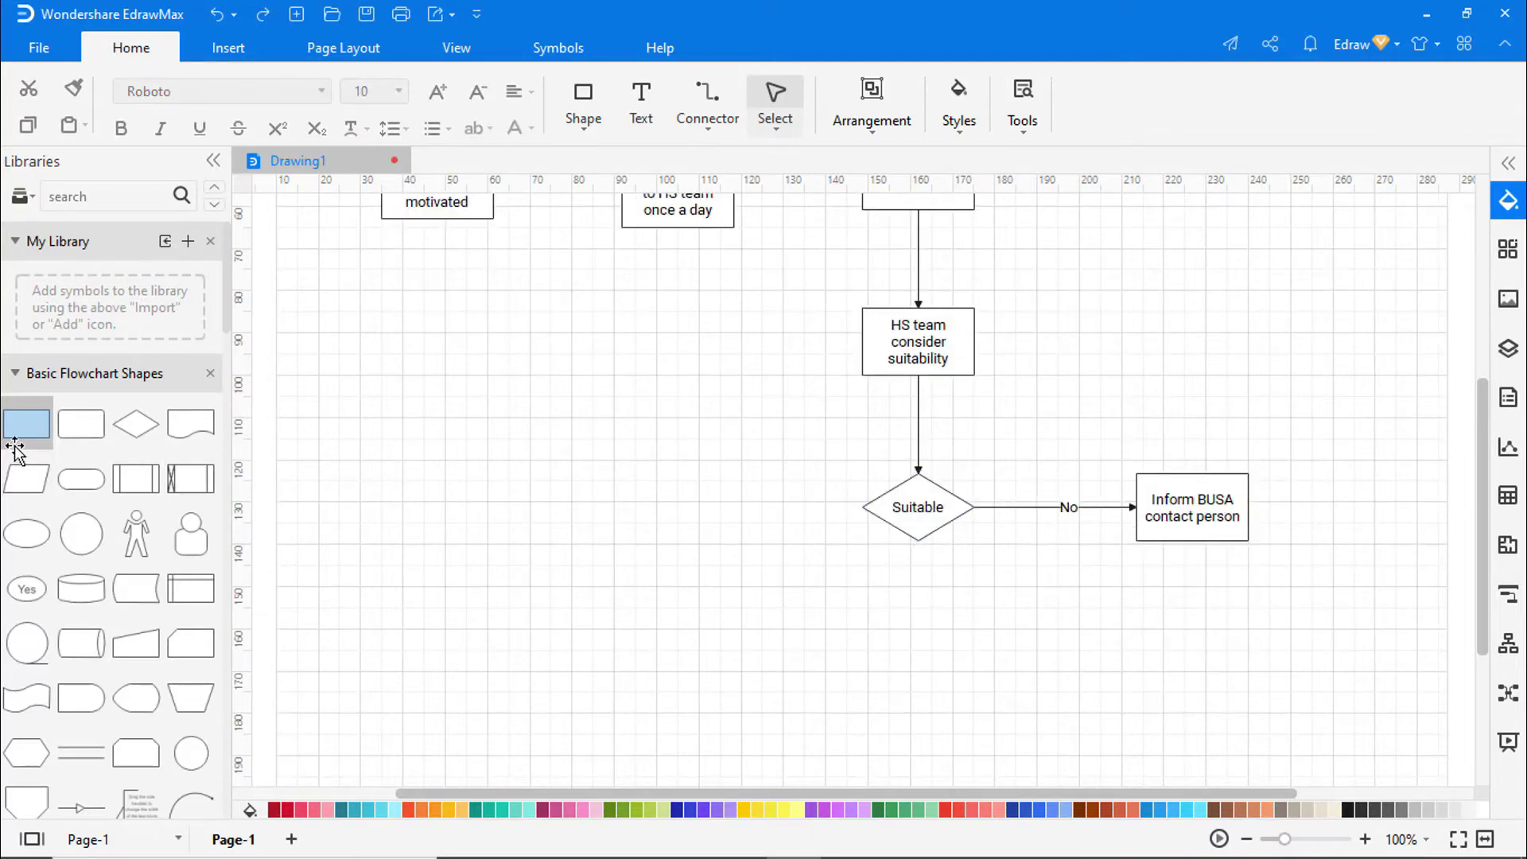
{"action": "left_click_drag", "start_coordinate": [17, 443], "coordinate": [1186, 651]}
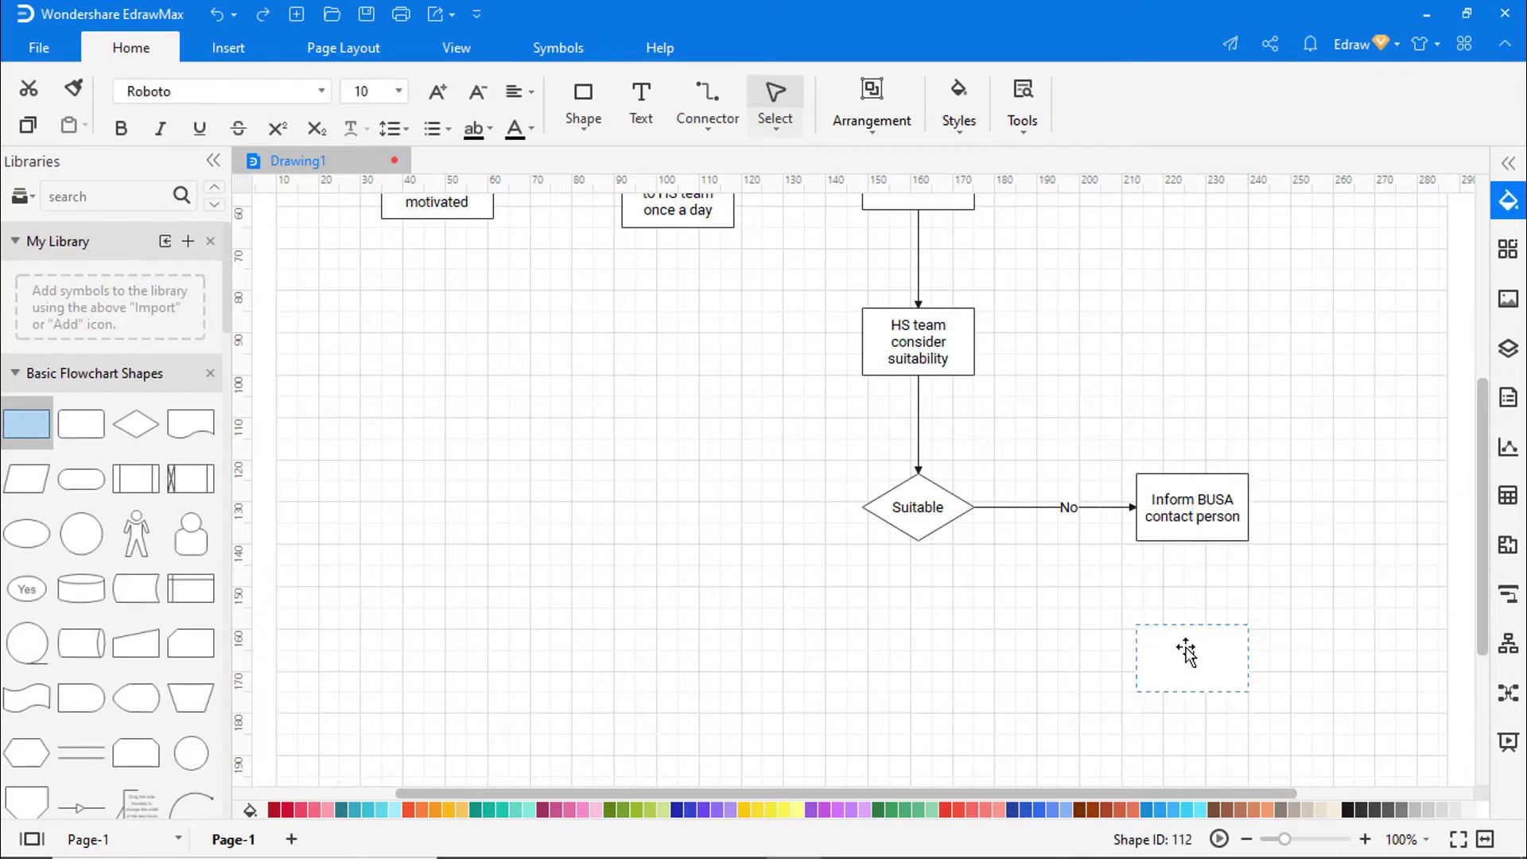
{"action": "type", "text": "BUSA informs requestor"}
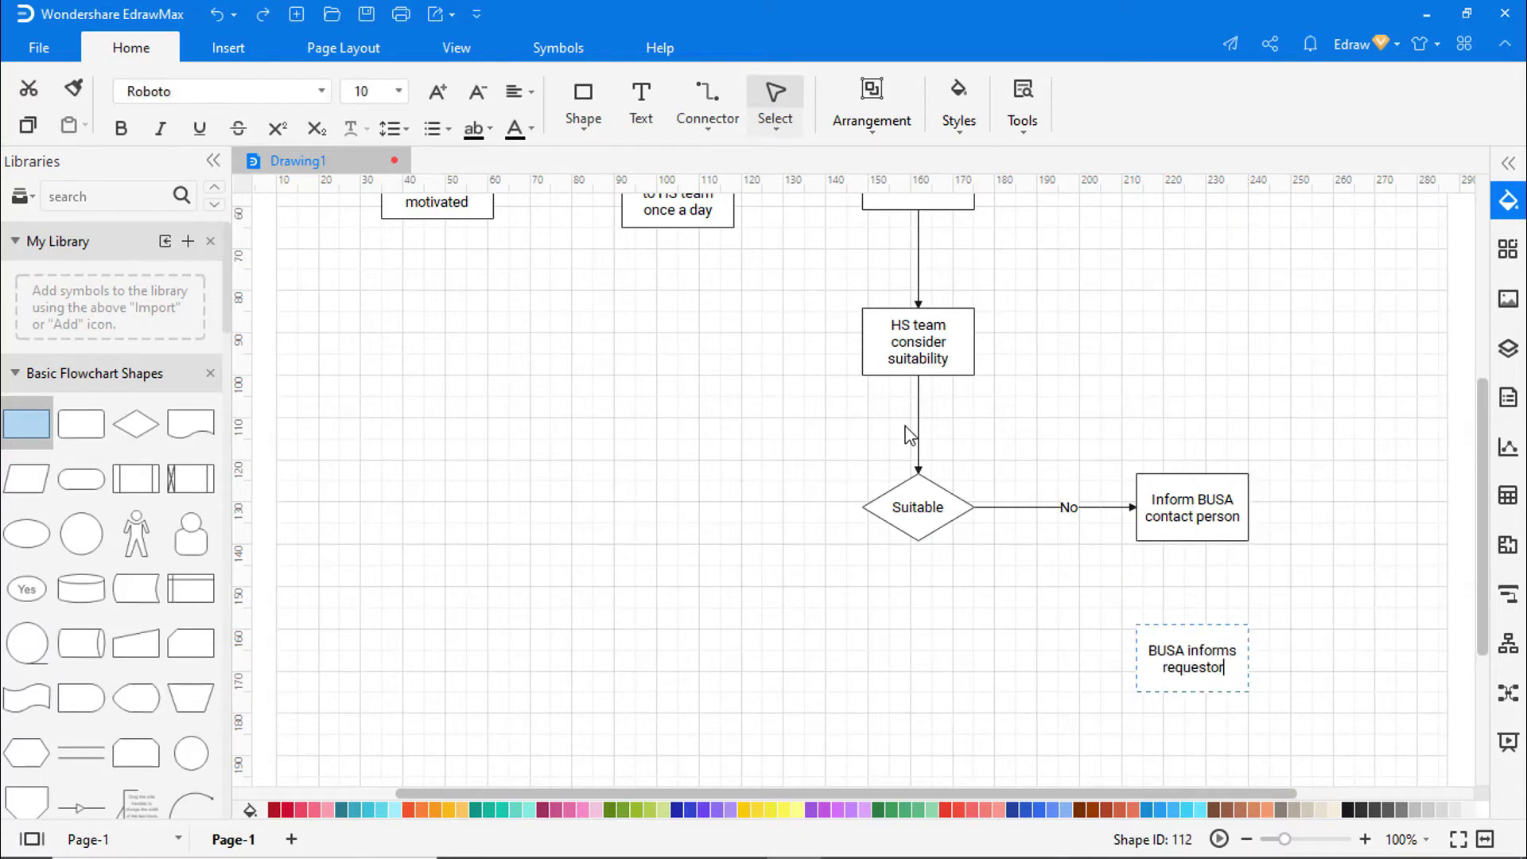
{"action": "left_click", "coordinate": [1270, 560]}
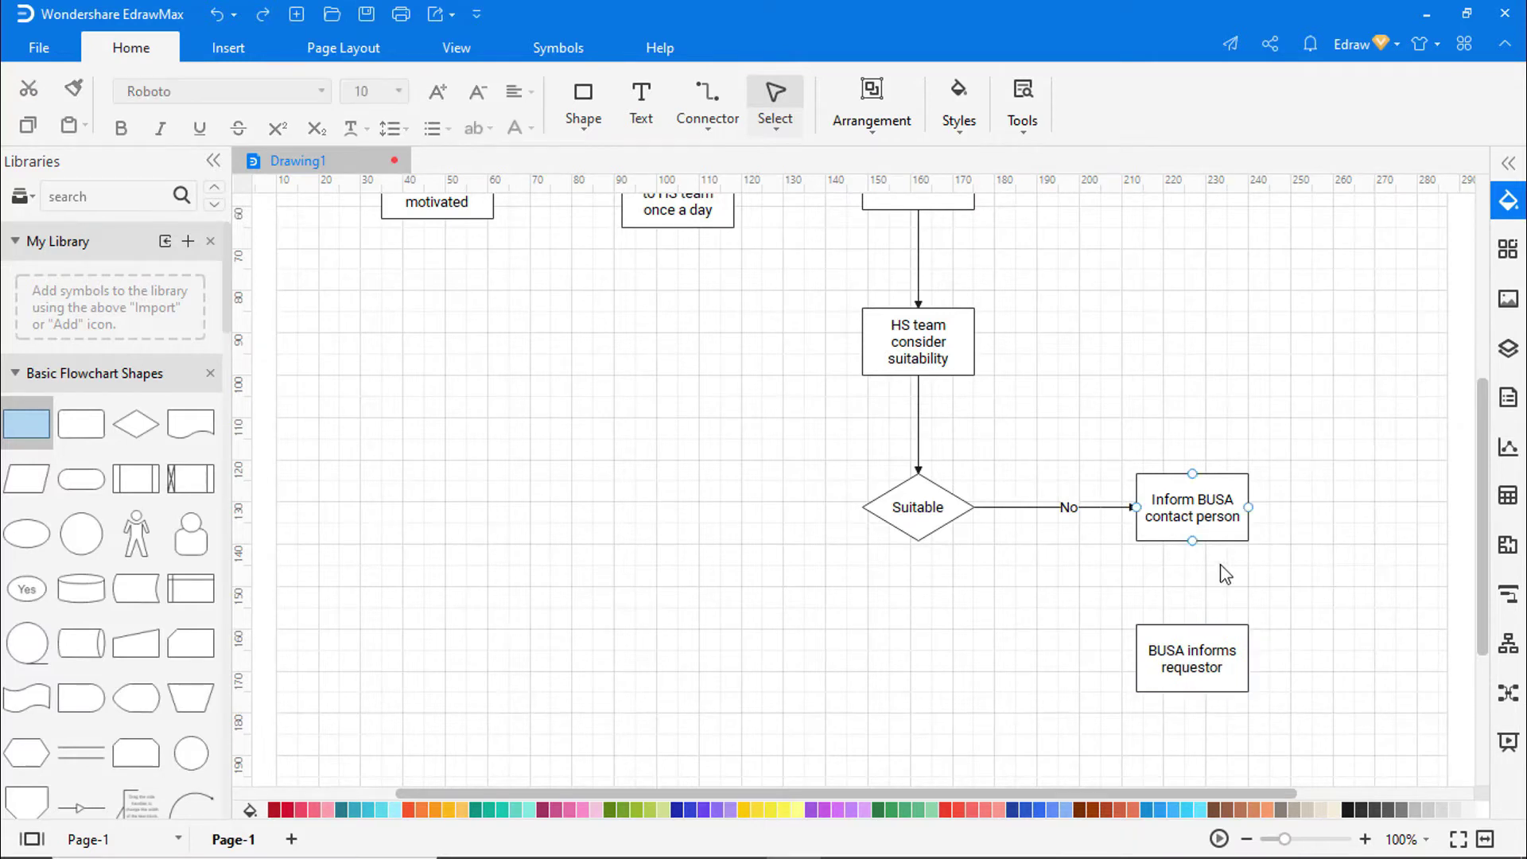
{"action": "left_click_drag", "start_coordinate": [1192, 542], "coordinate": [1192, 626]}
{"action": "left_click", "coordinate": [1344, 640]}
Add a process box "Update reccomendation list (RL)" to the left of the Suitable diamond
{"action": "left_click_drag", "start_coordinate": [24, 422], "coordinate": [639, 509]}
{"action": "double_click", "coordinate": [633, 501]}
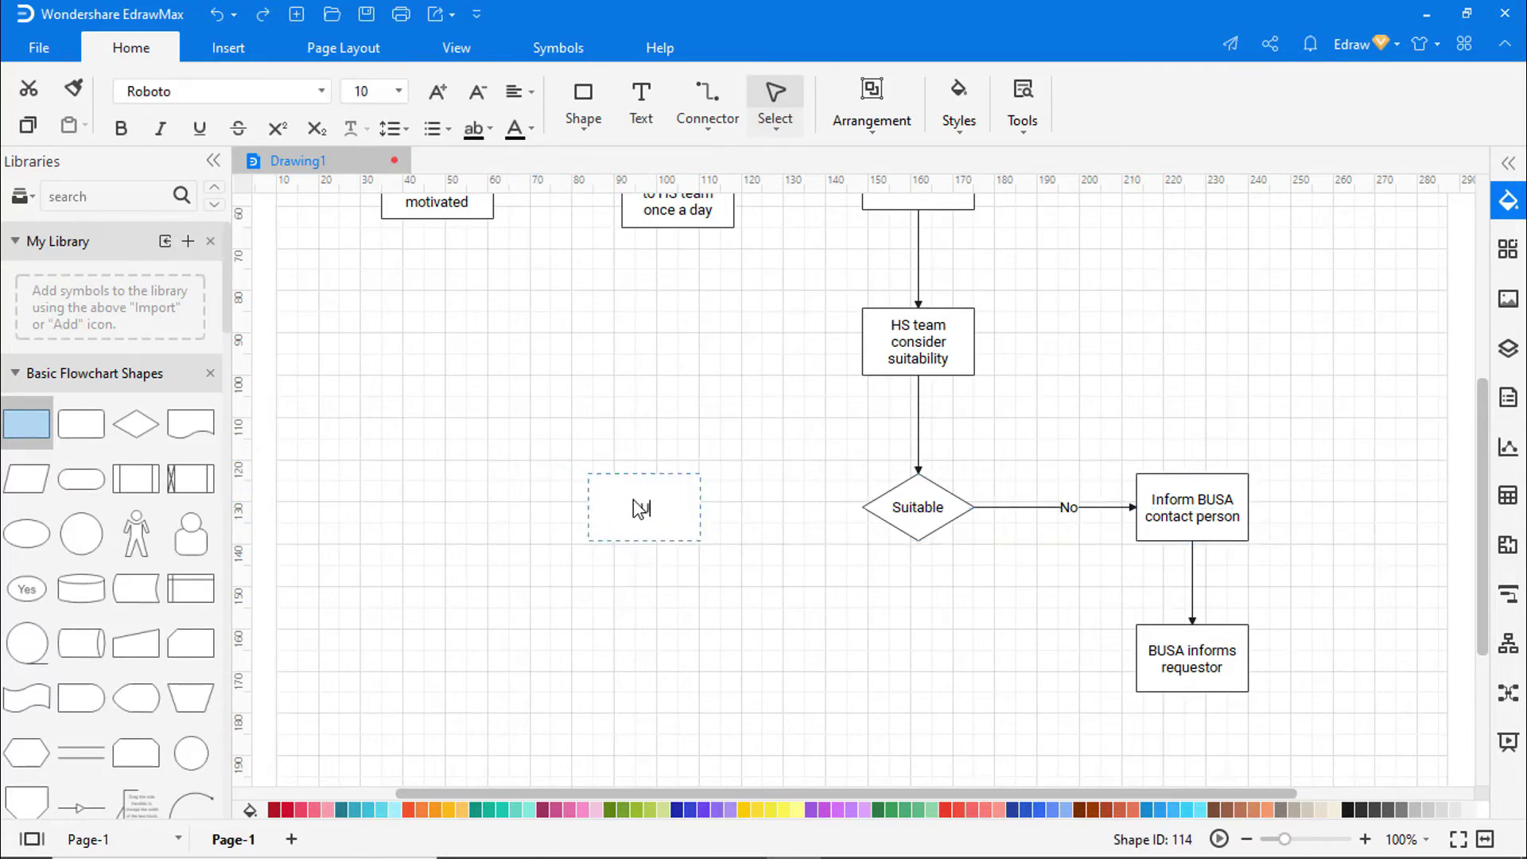
{"action": "type", "text": "Update reccomendation li"}
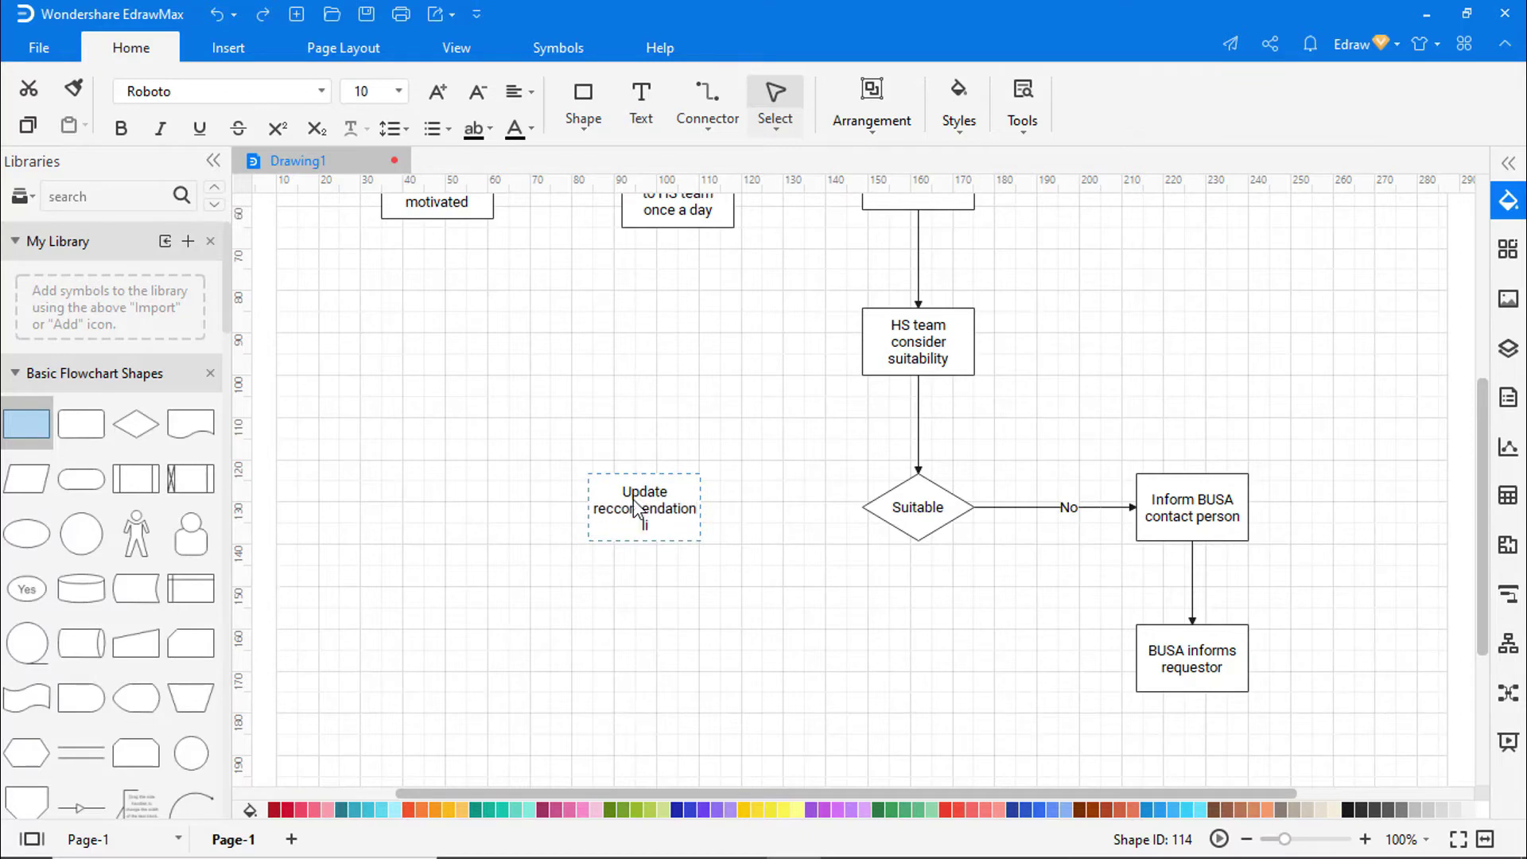
{"action": "type", "text": "st (RL)"}
{"action": "left_click", "coordinate": [872, 596]}
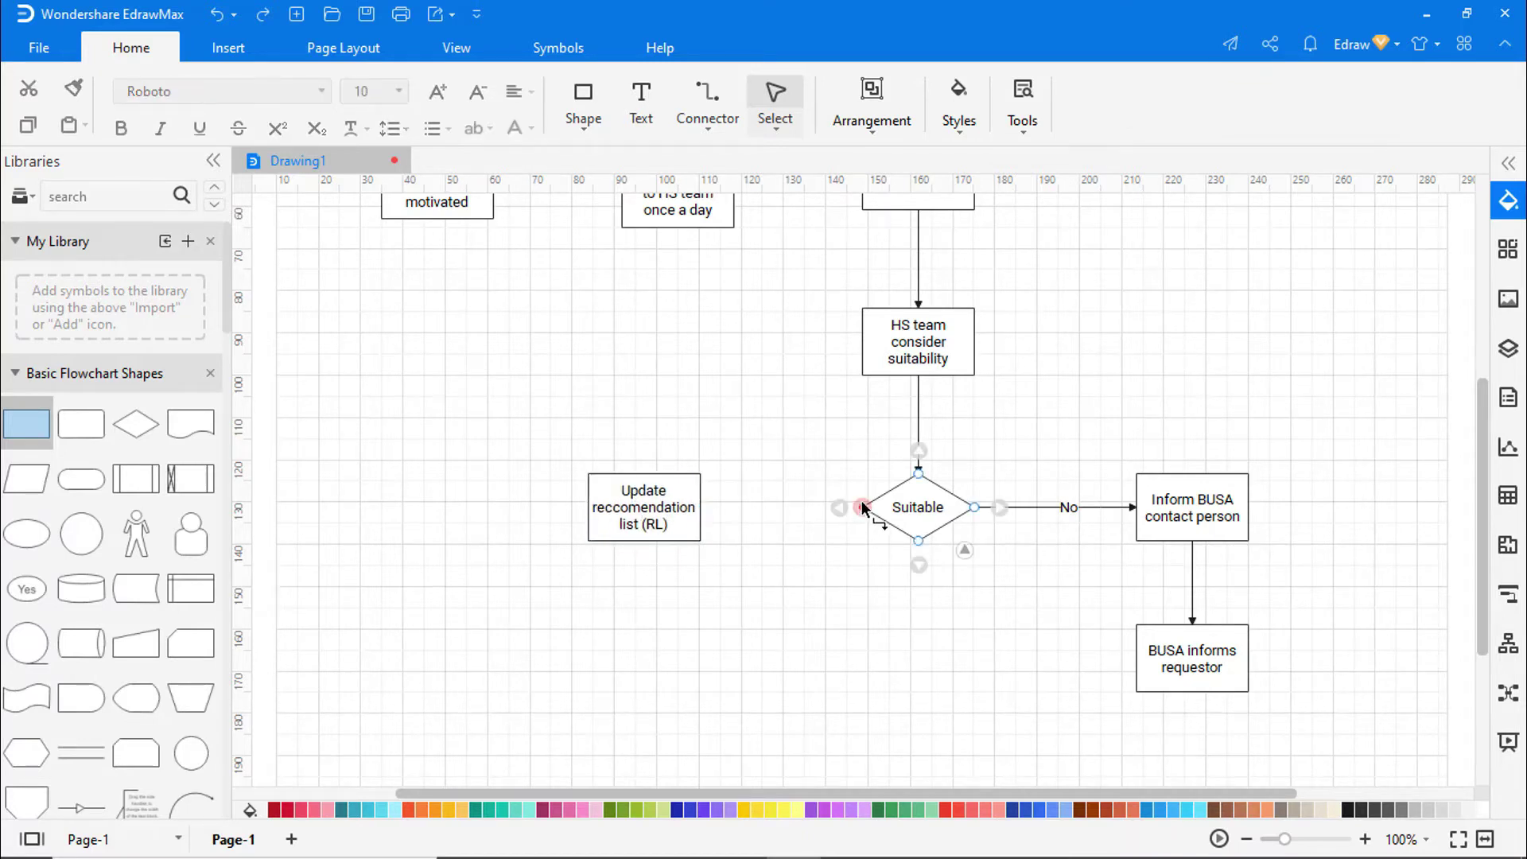
Connect the Suitable diamond to the "Update reccomendation list (RL)" box with an arrow labelled "Yes"
{"action": "left_click_drag", "start_coordinate": [863, 506], "coordinate": [700, 507]}
{"action": "double_click", "coordinate": [767, 507]}
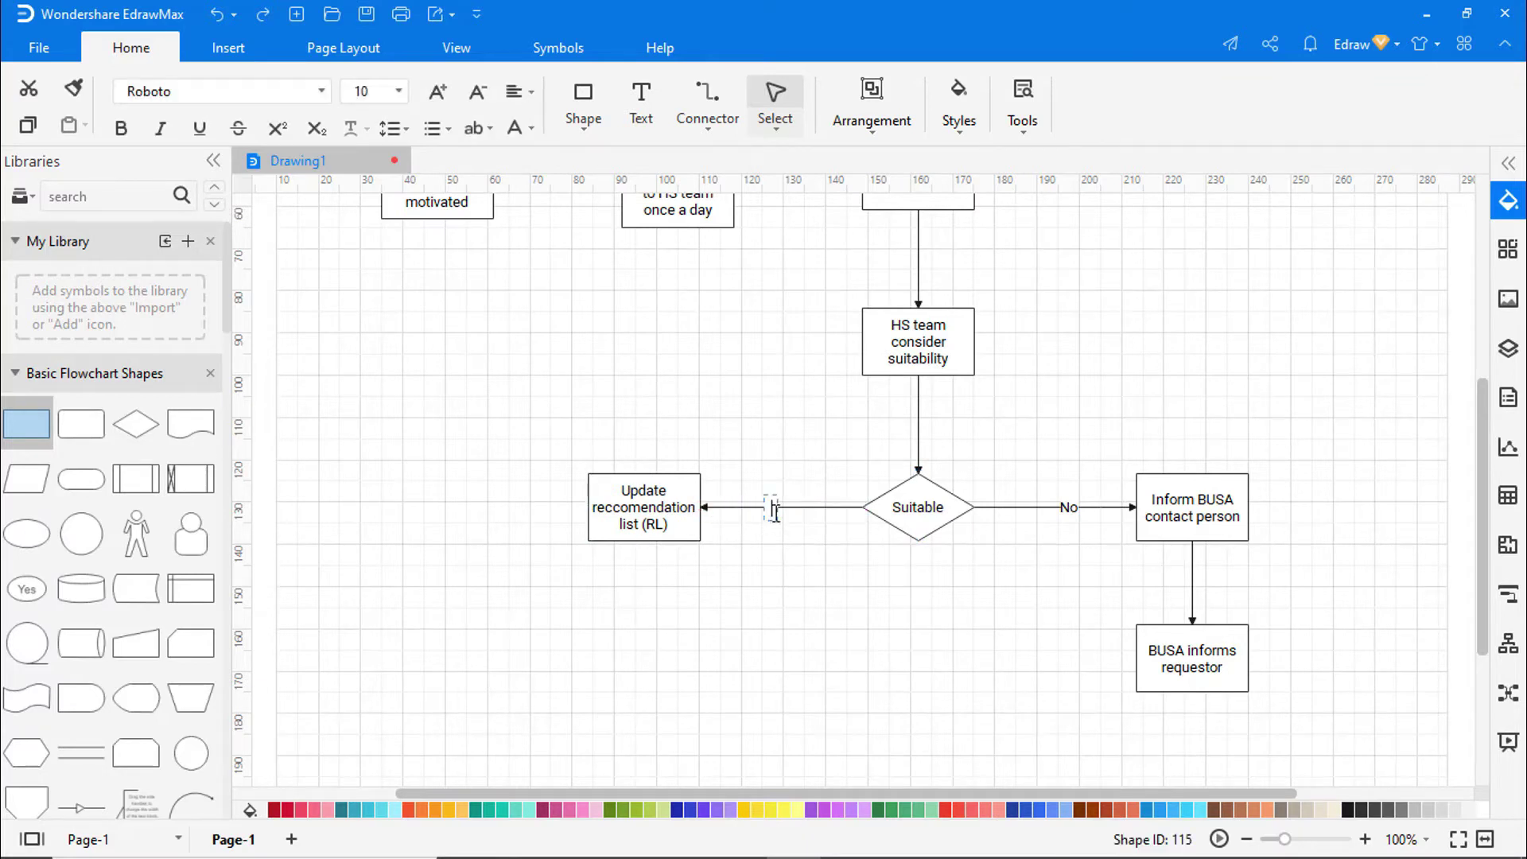
{"action": "type", "text": "Yes"}
{"action": "left_click", "coordinate": [886, 626]}
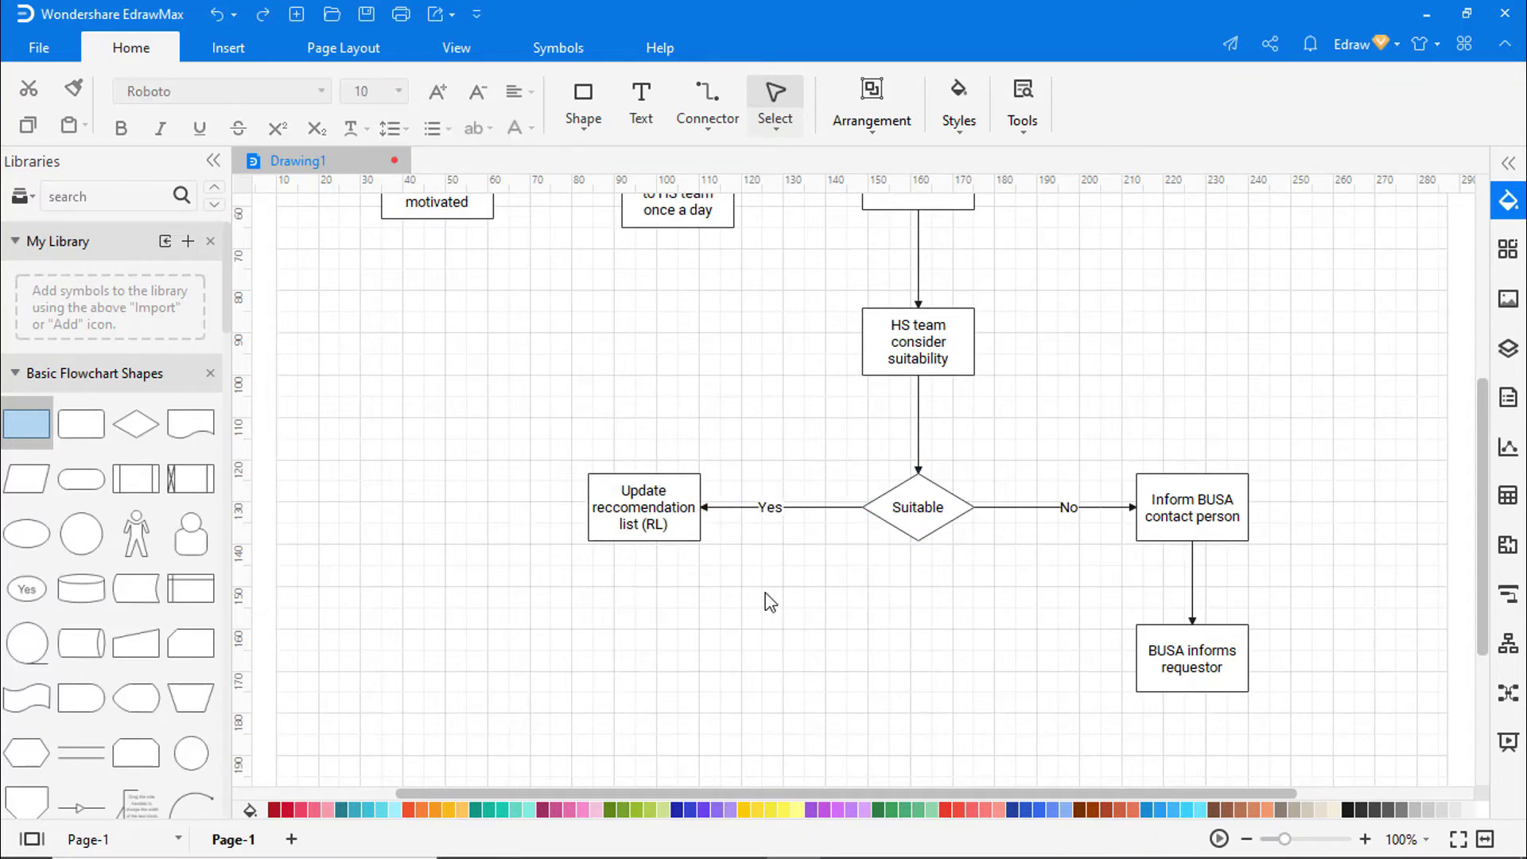
Add a process box "Email RL to ITAC for verification" below the recommendation list box and connect an arrow down to it
{"action": "left_click_drag", "start_coordinate": [24, 423], "coordinate": [643, 659]}
{"action": "double_click", "coordinate": [648, 661]}
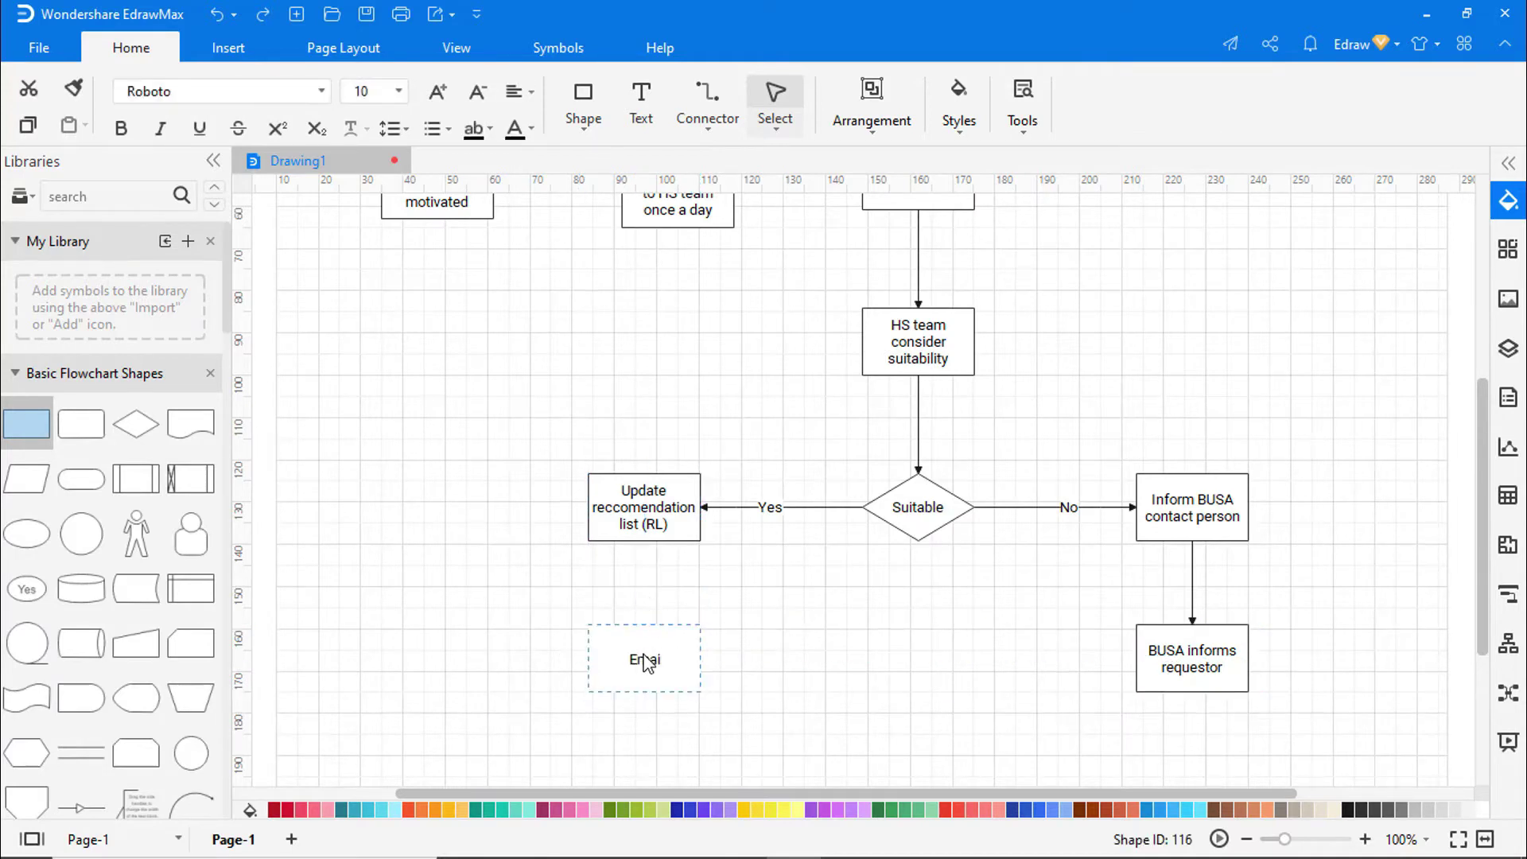
{"action": "type", "text": "Email RL to ITS "}
{"action": "type", "text": "for verification"}
{"action": "left_click", "coordinate": [718, 680]}
{"action": "left_click_drag", "start_coordinate": [644, 541], "coordinate": [644, 625]}
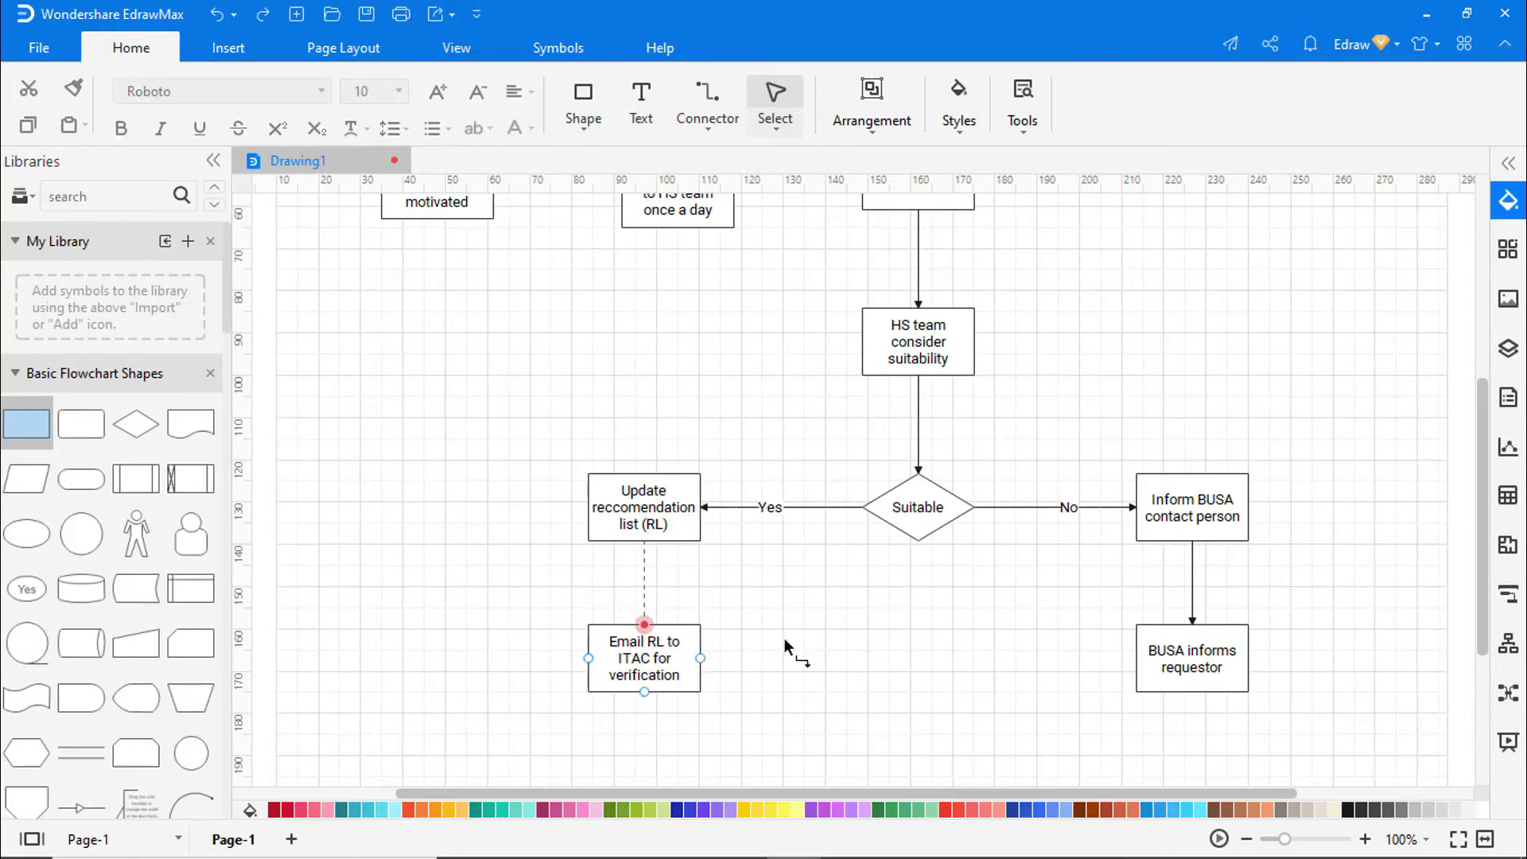
Add a decision diamond "ITAC agree" below the "Email RL to ITAC for verification" box and connect an arrow down to it
{"action": "scroll", "coordinate": [791, 650], "scroll_direction": "down", "scroll_amount": 3}
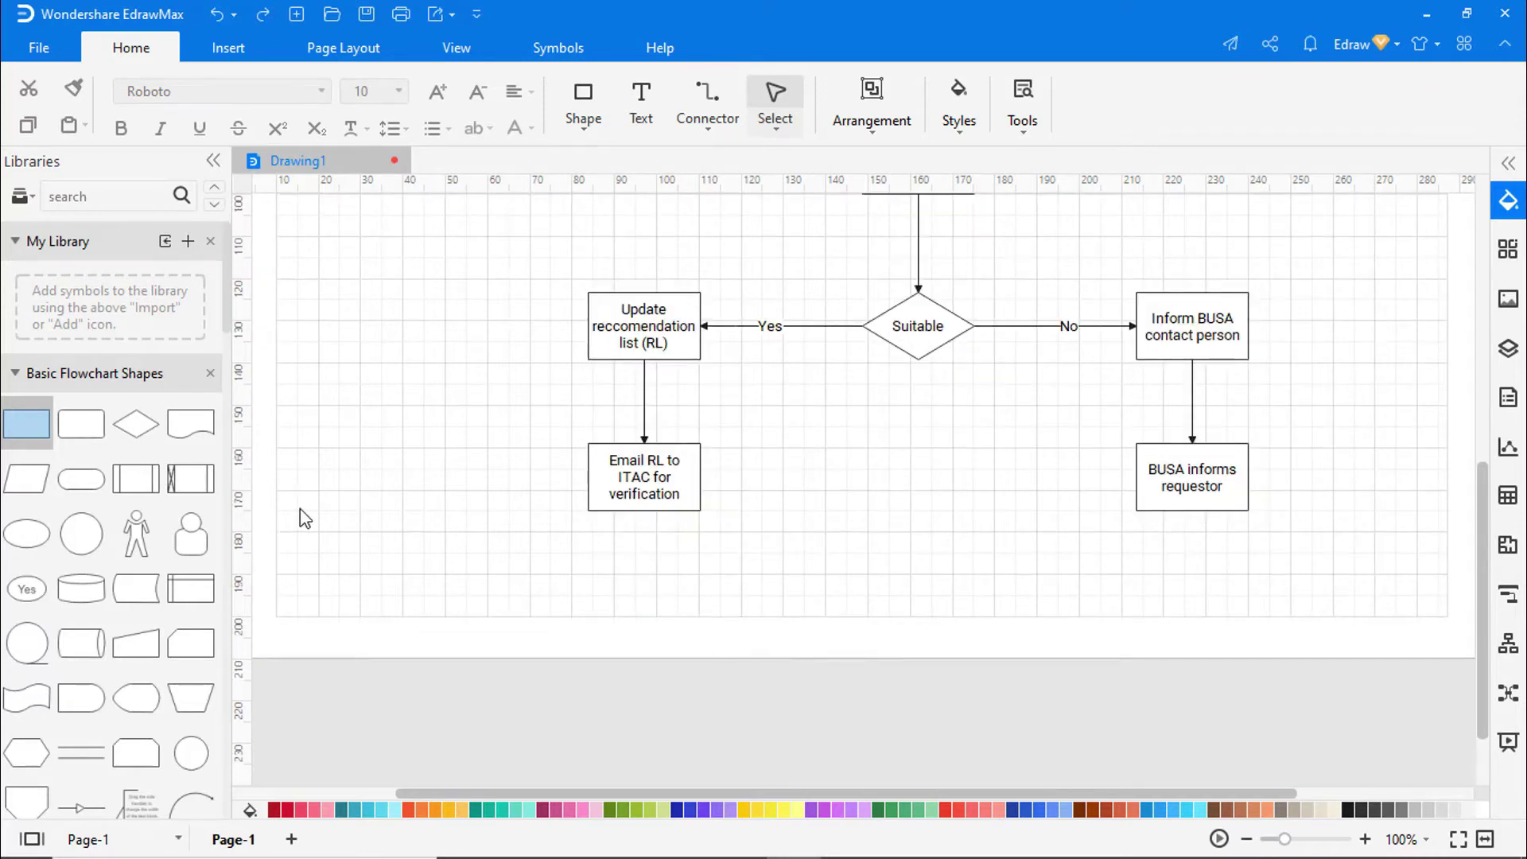
{"action": "left_click_drag", "start_coordinate": [136, 424], "coordinate": [641, 624]}
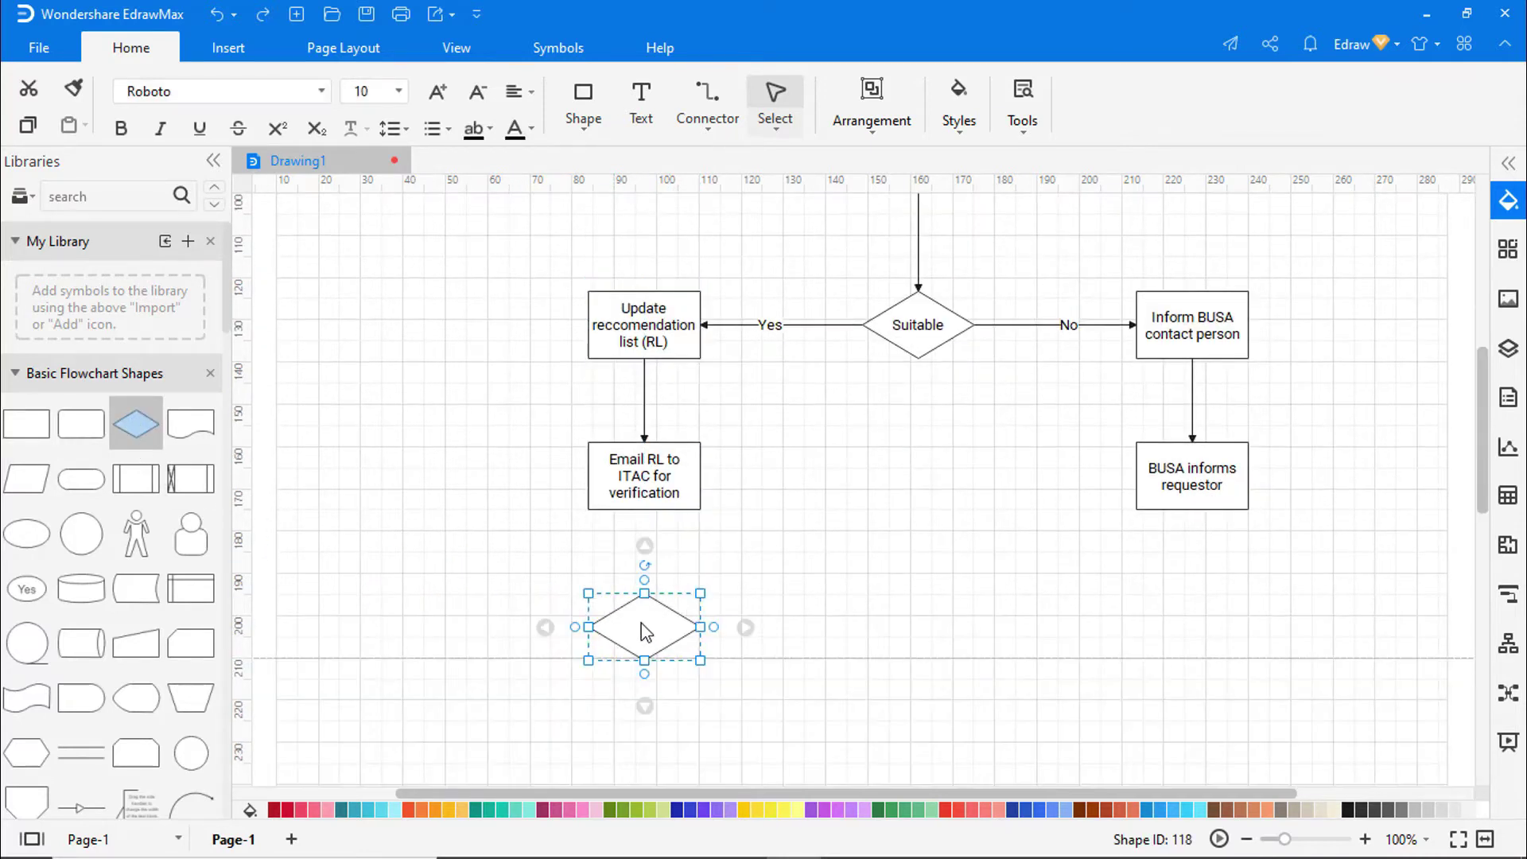
{"action": "double_click", "coordinate": [644, 632]}
{"action": "type", "text": "ITAC a"}
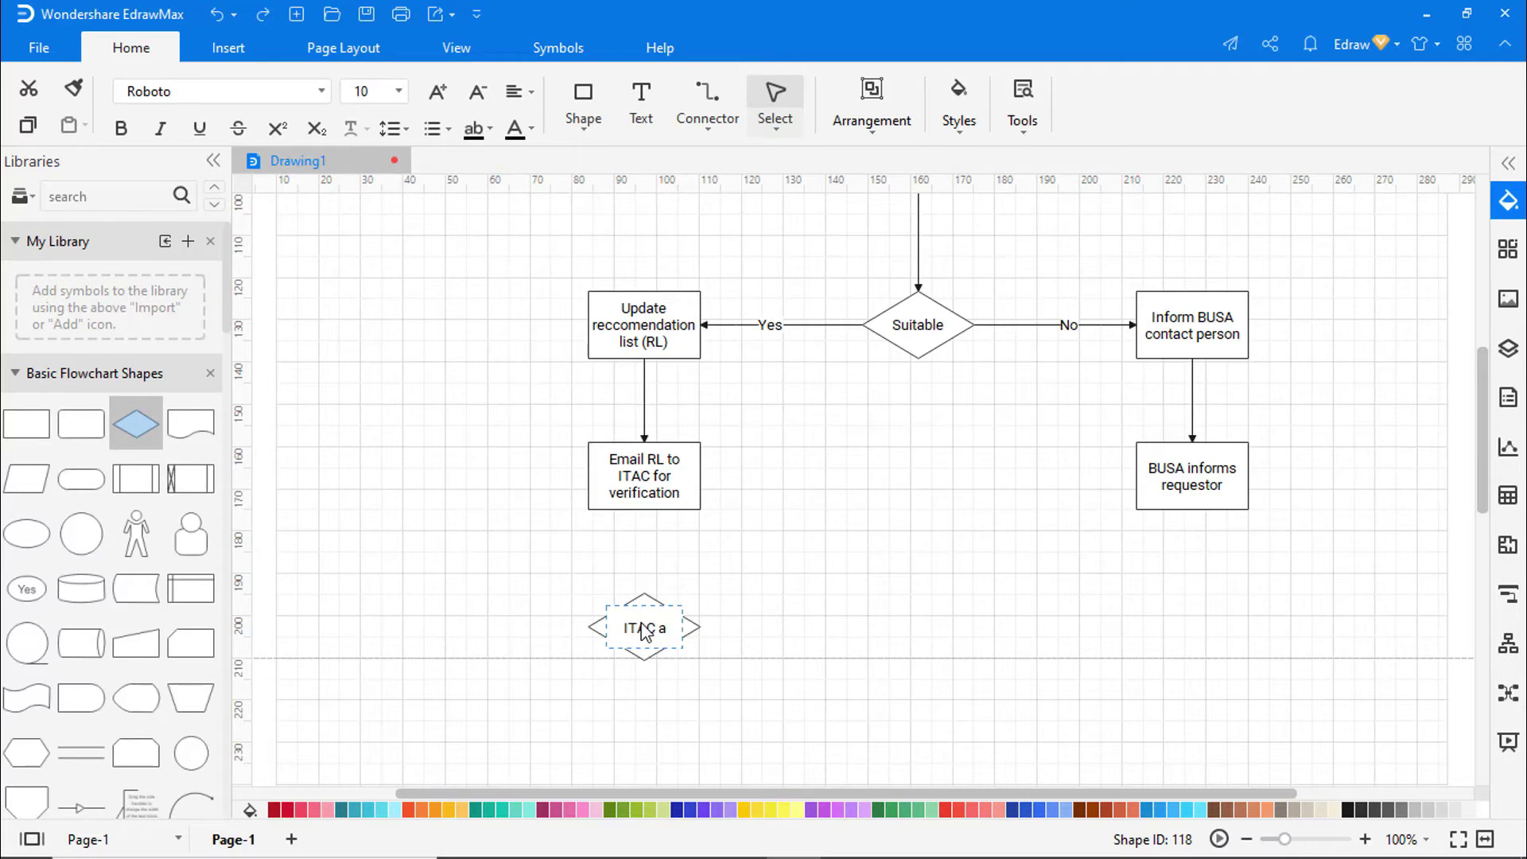
{"action": "type", "text": "gree"}
{"action": "left_click", "coordinate": [827, 684]}
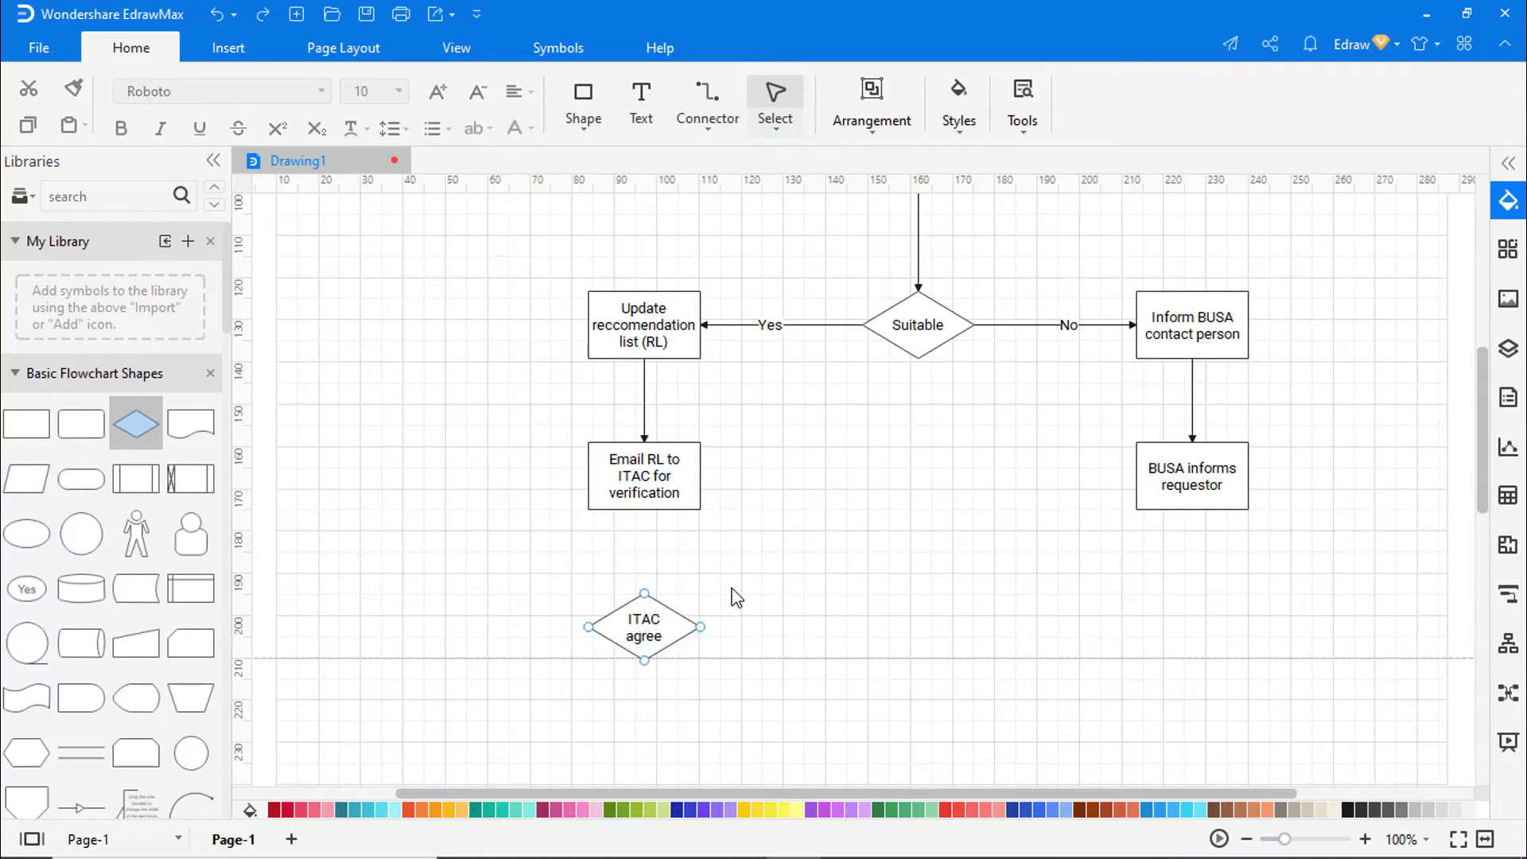
{"action": "left_click_drag", "start_coordinate": [644, 510], "coordinate": [644, 593]}
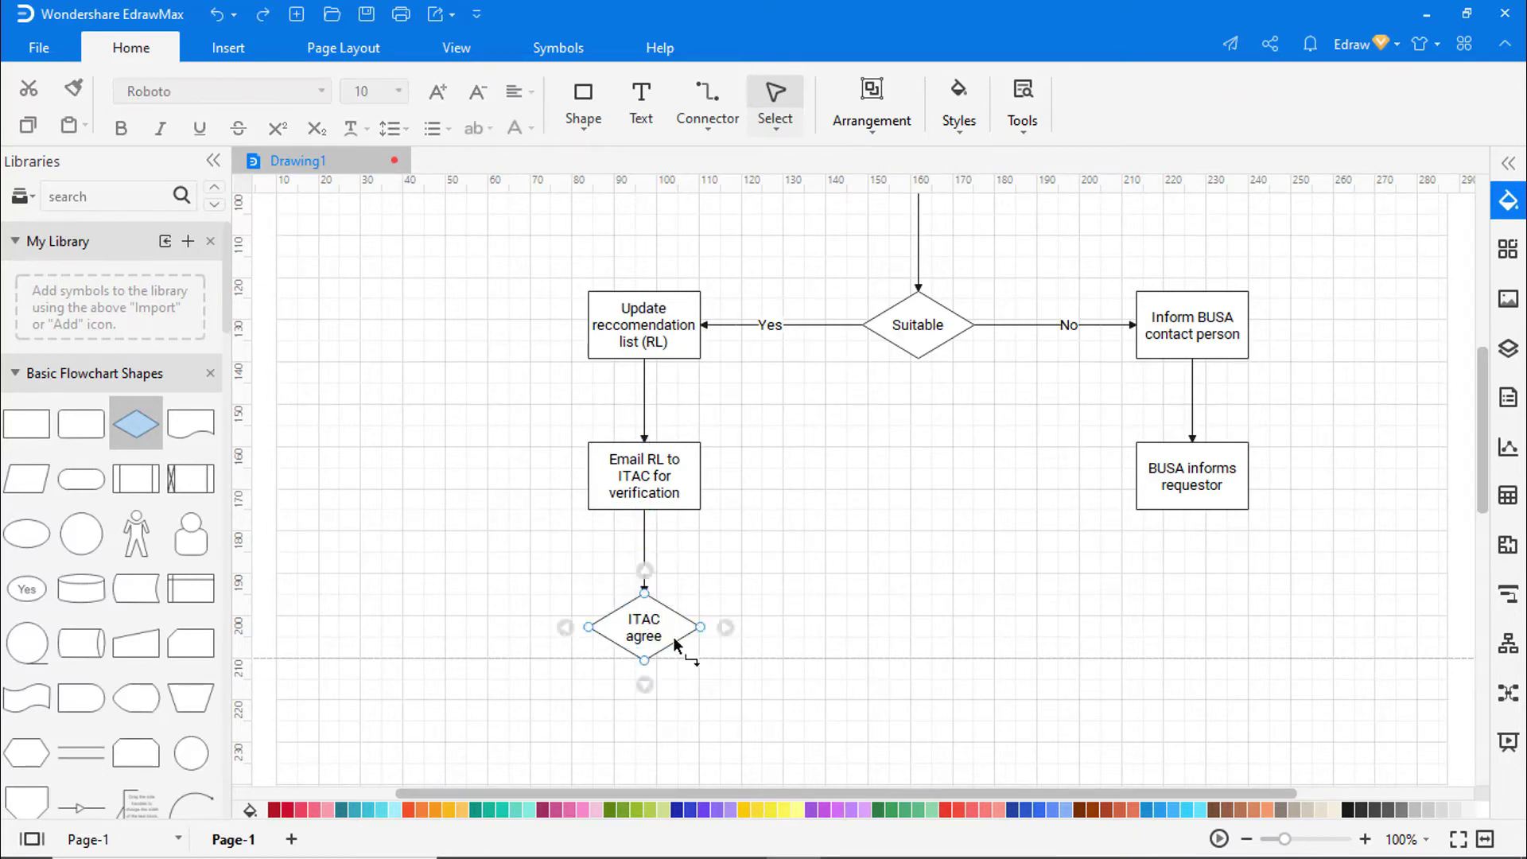
Add a process box "Re-access request" to the right of the "ITAC agree" diamond
{"action": "left_click_drag", "start_coordinate": [27, 423], "coordinate": [927, 632]}
{"action": "double_click", "coordinate": [932, 630]}
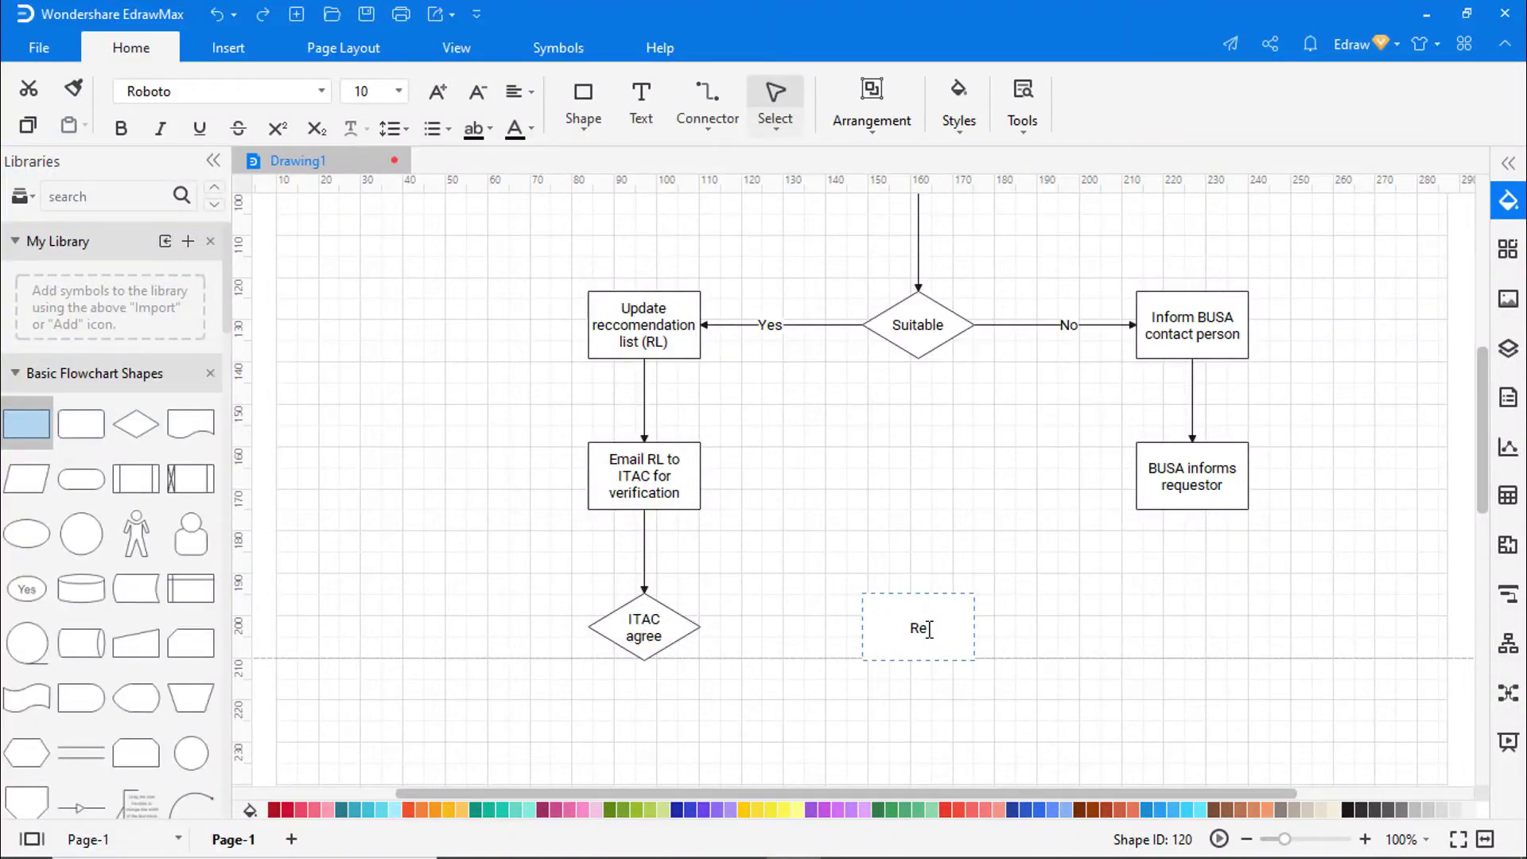
{"action": "type", "text": "Re-access request"}
{"action": "left_click", "coordinate": [1036, 652]}
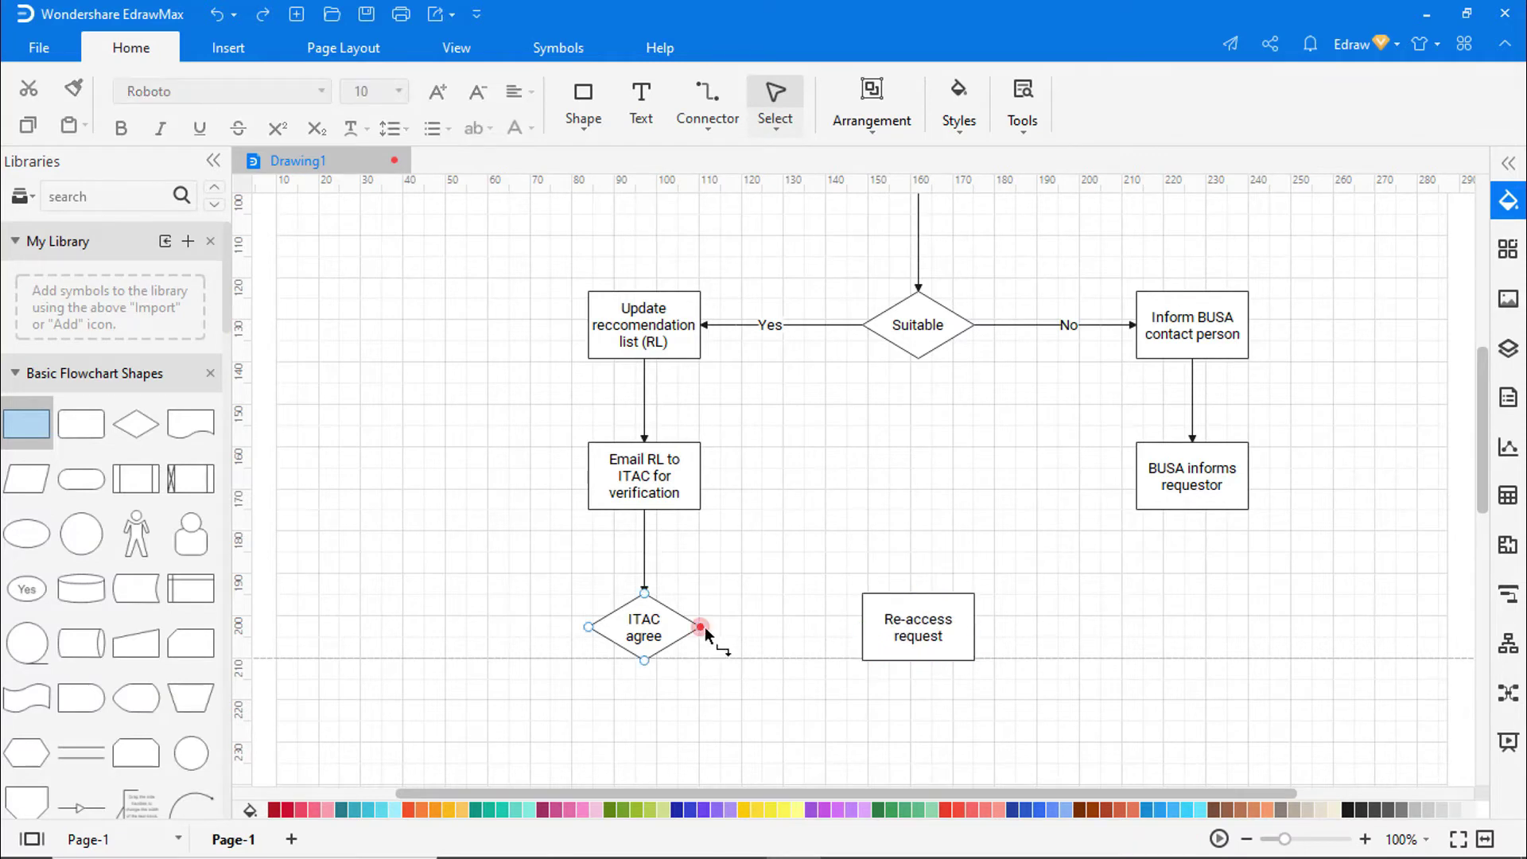
Connect the "ITAC agree" diamond to the "Re-access request" box with an arrow labelled "No"
{"action": "left_click_drag", "start_coordinate": [700, 627], "coordinate": [862, 627]}
{"action": "double_click", "coordinate": [790, 627]}
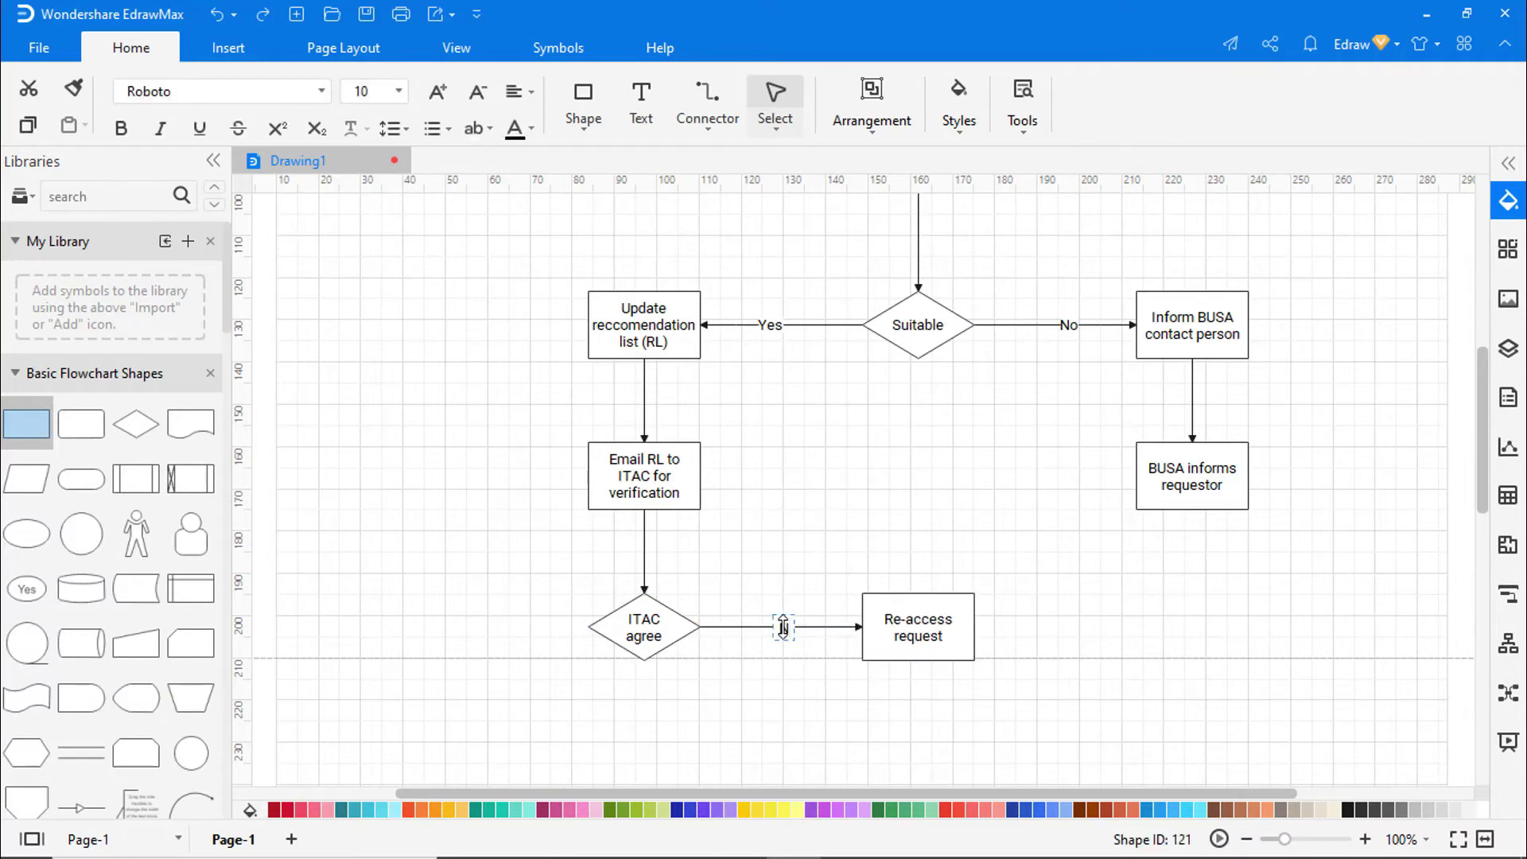
{"action": "type", "text": "No"}
{"action": "left_click", "coordinate": [1060, 617]}
Add a process box "Updates COVID19 list for critical supplies & version number" below the "ITAC agree" diamond
{"action": "scroll", "coordinate": [1062, 617], "scroll_direction": "down", "scroll_amount": 3}
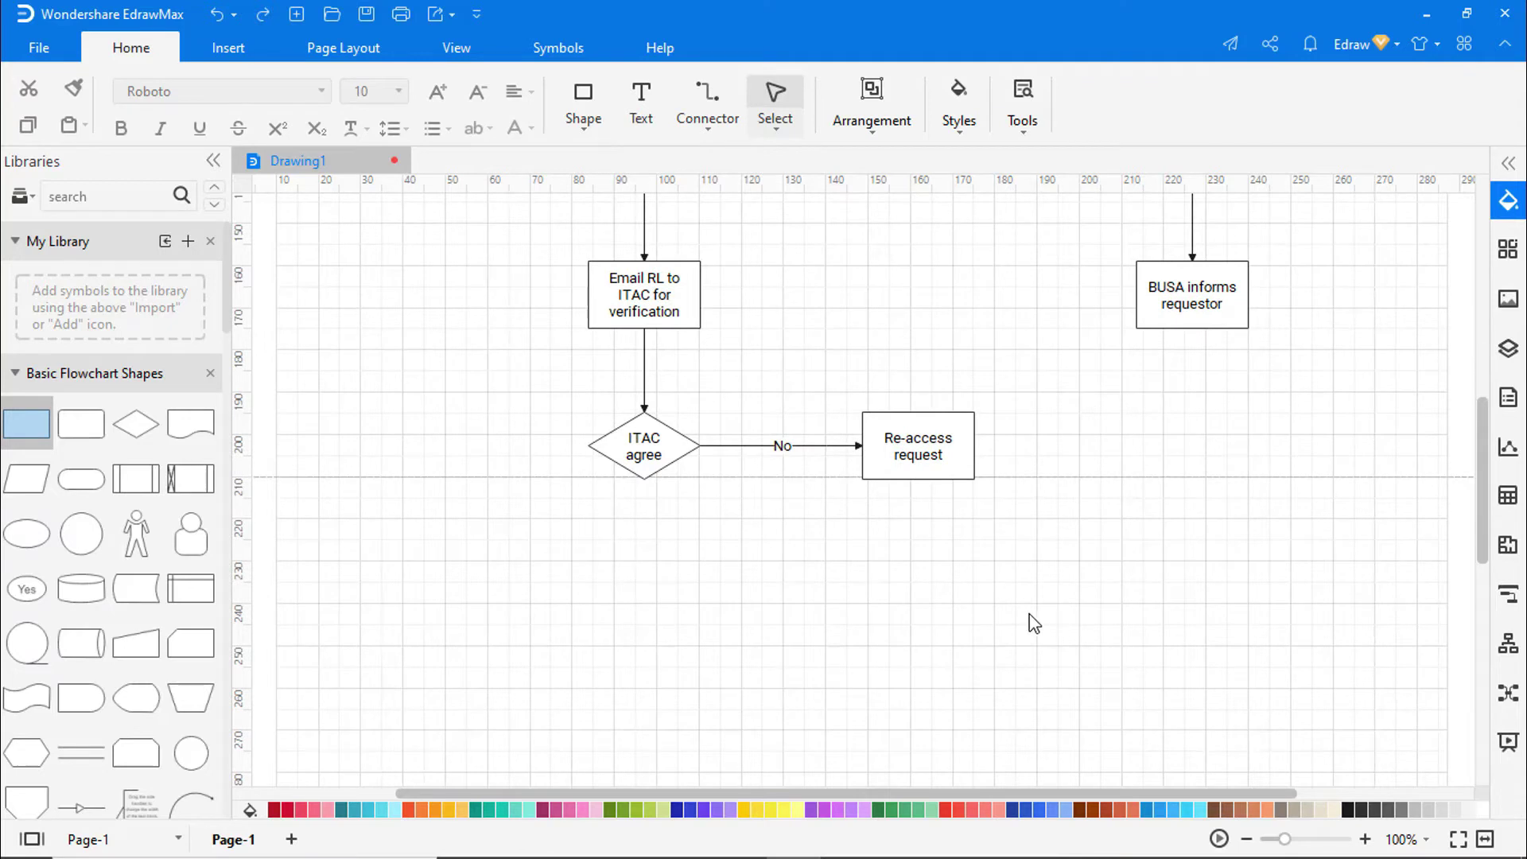
{"action": "left_click_drag", "start_coordinate": [42, 413], "coordinate": [638, 598]}
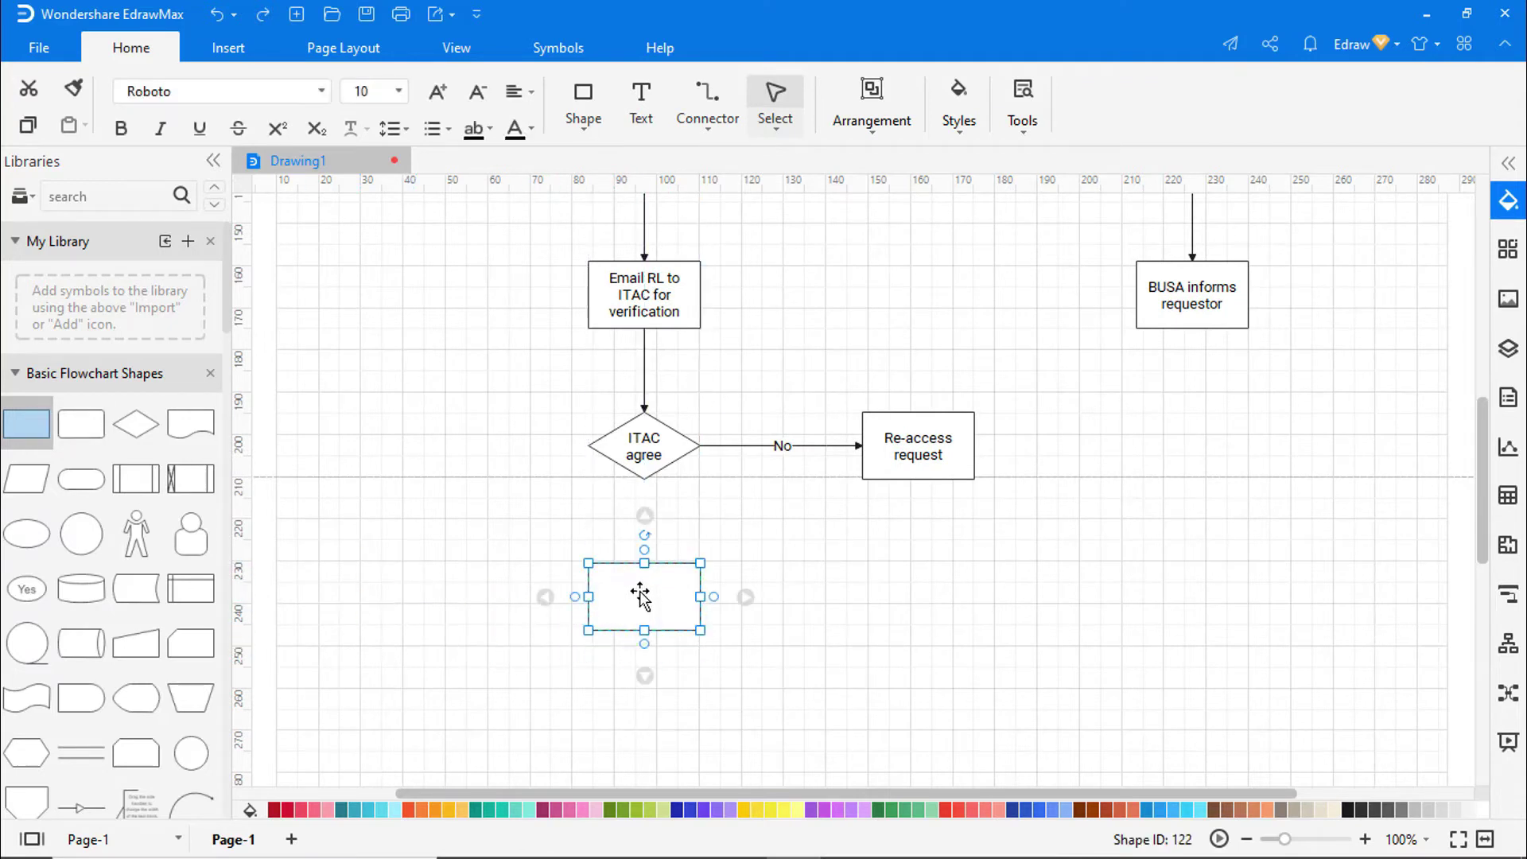
{"action": "type", "text": "Updates "}
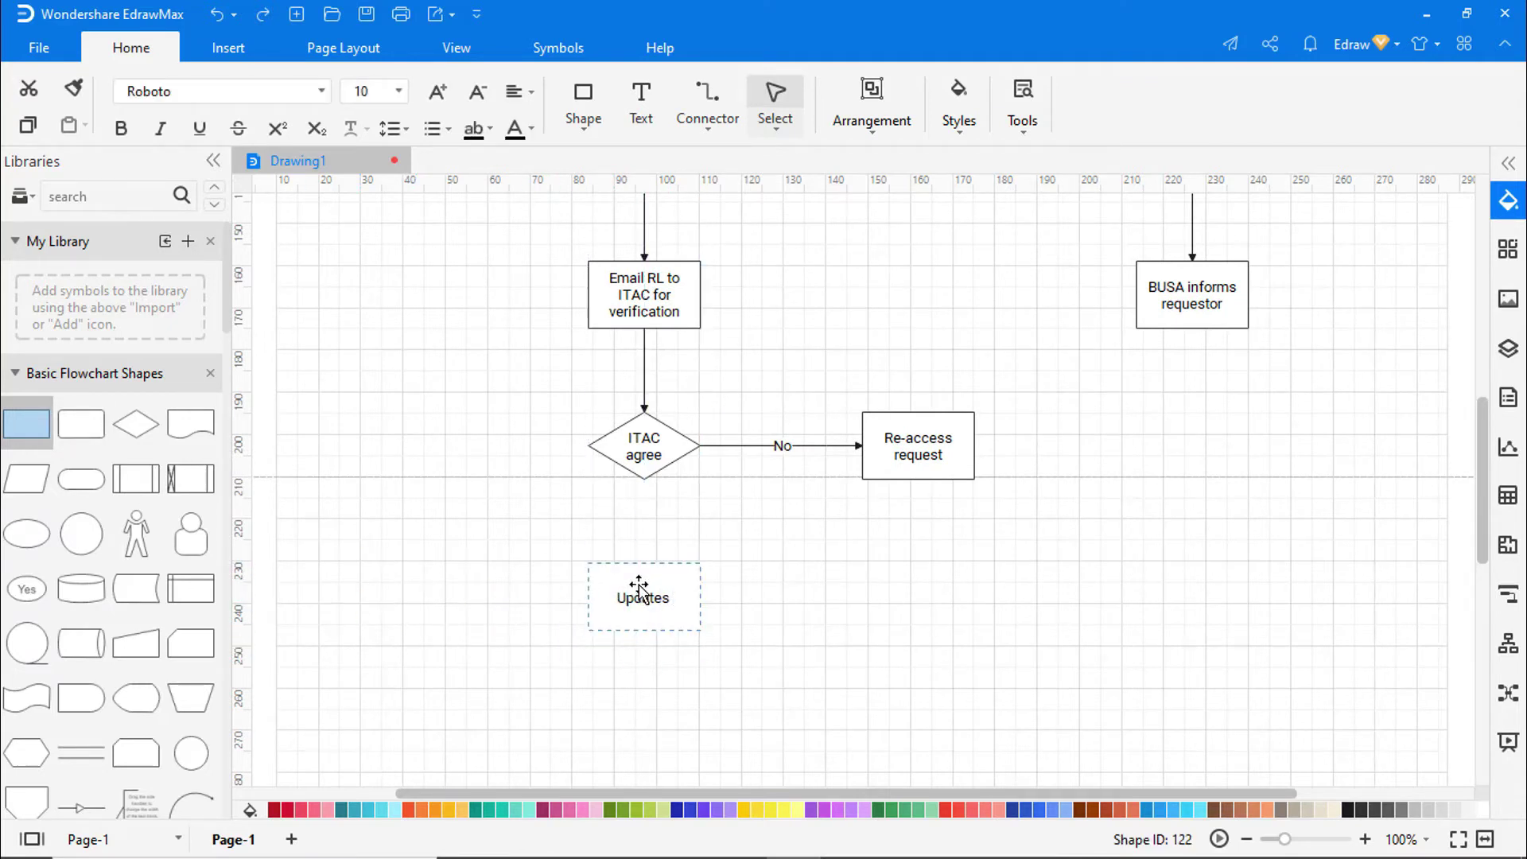
{"action": "type", "text": "COVID19 list"}
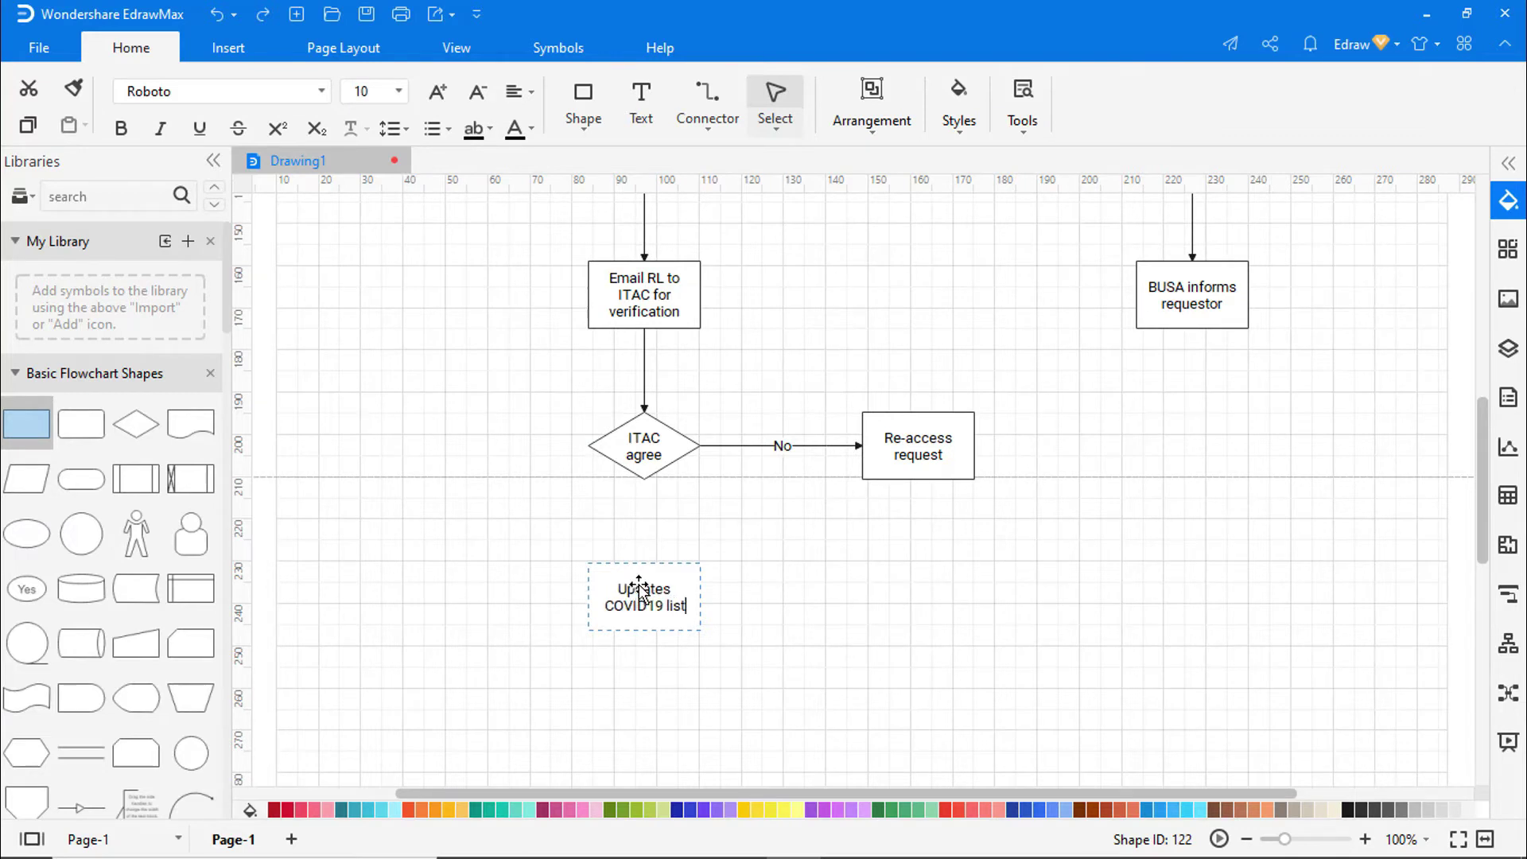
{"action": "type", "text": " for criti"}
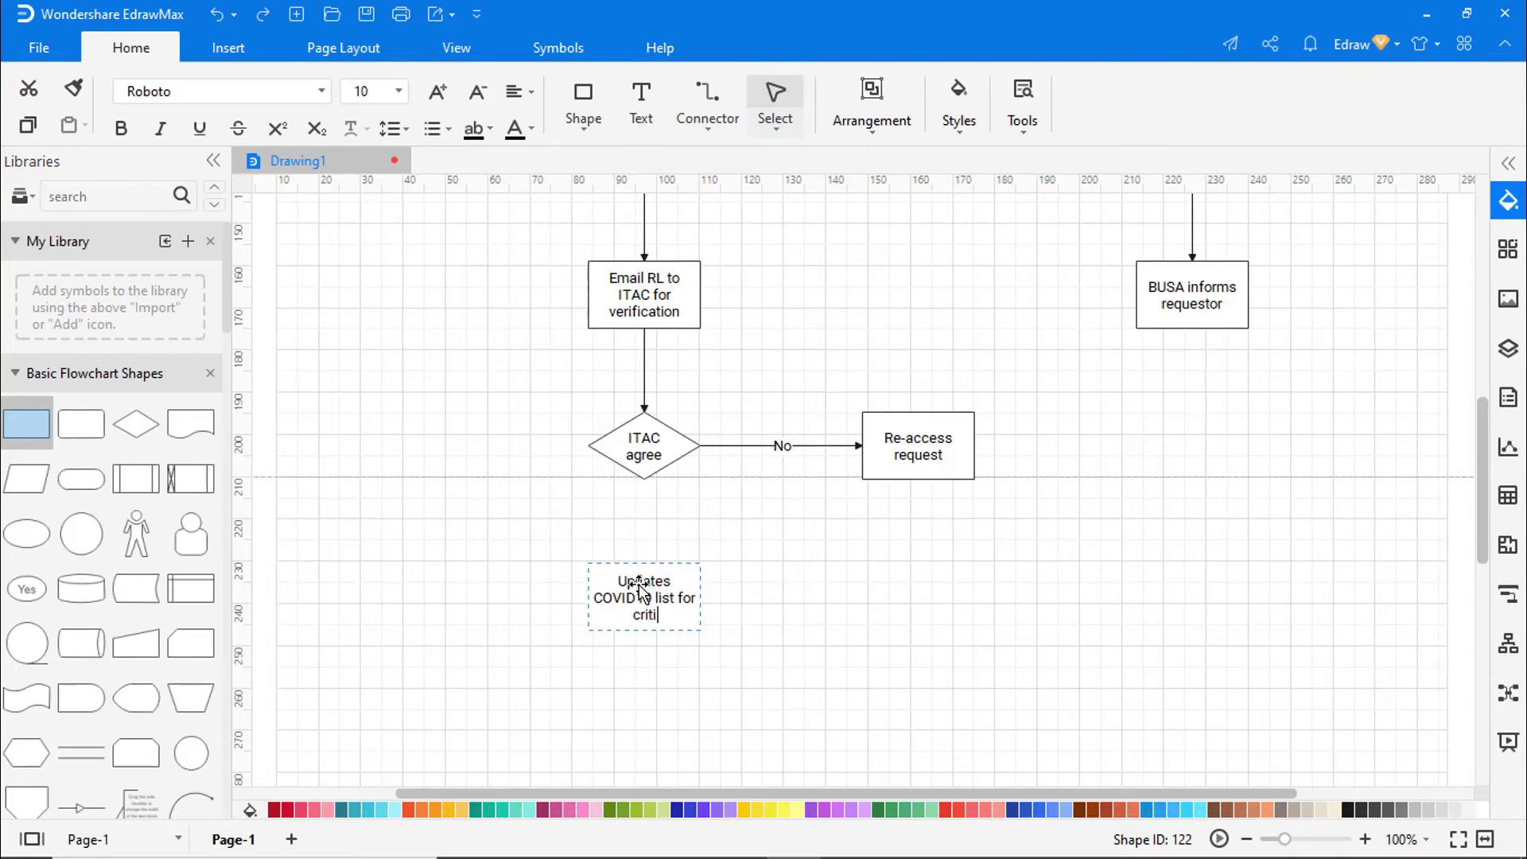
{"action": "type", "text": "cal supplies & v"}
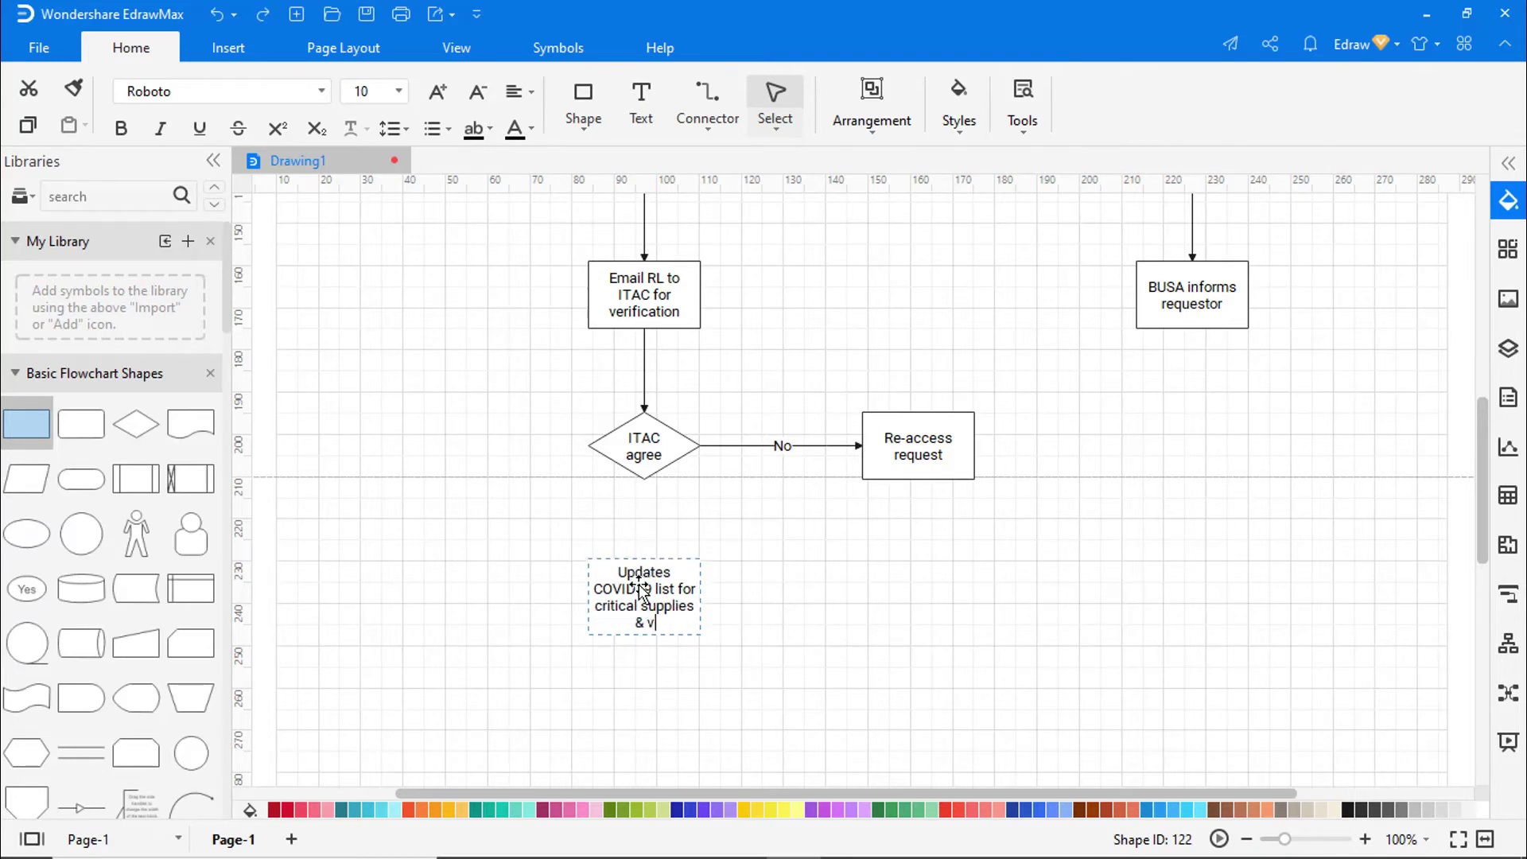
{"action": "type", "text": "ersion number"}
{"action": "left_click", "coordinate": [823, 644]}
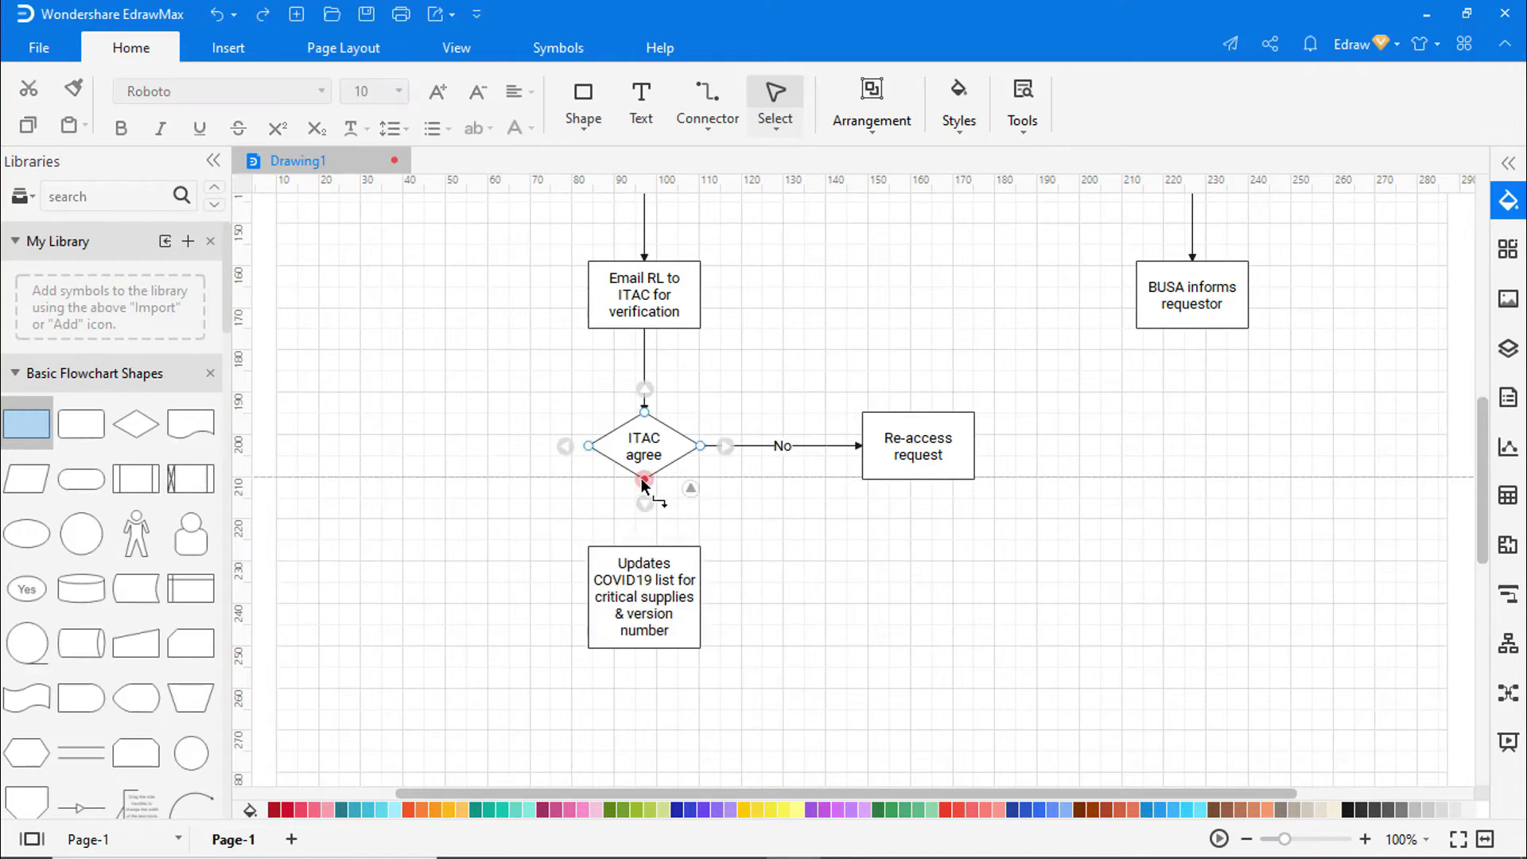
Connect the "ITAC agree" diamond down to the COVID19 list update box with an arrow labelled "Yes"
{"action": "left_click_drag", "start_coordinate": [644, 480], "coordinate": [644, 547]}
{"action": "double_click", "coordinate": [645, 510]}
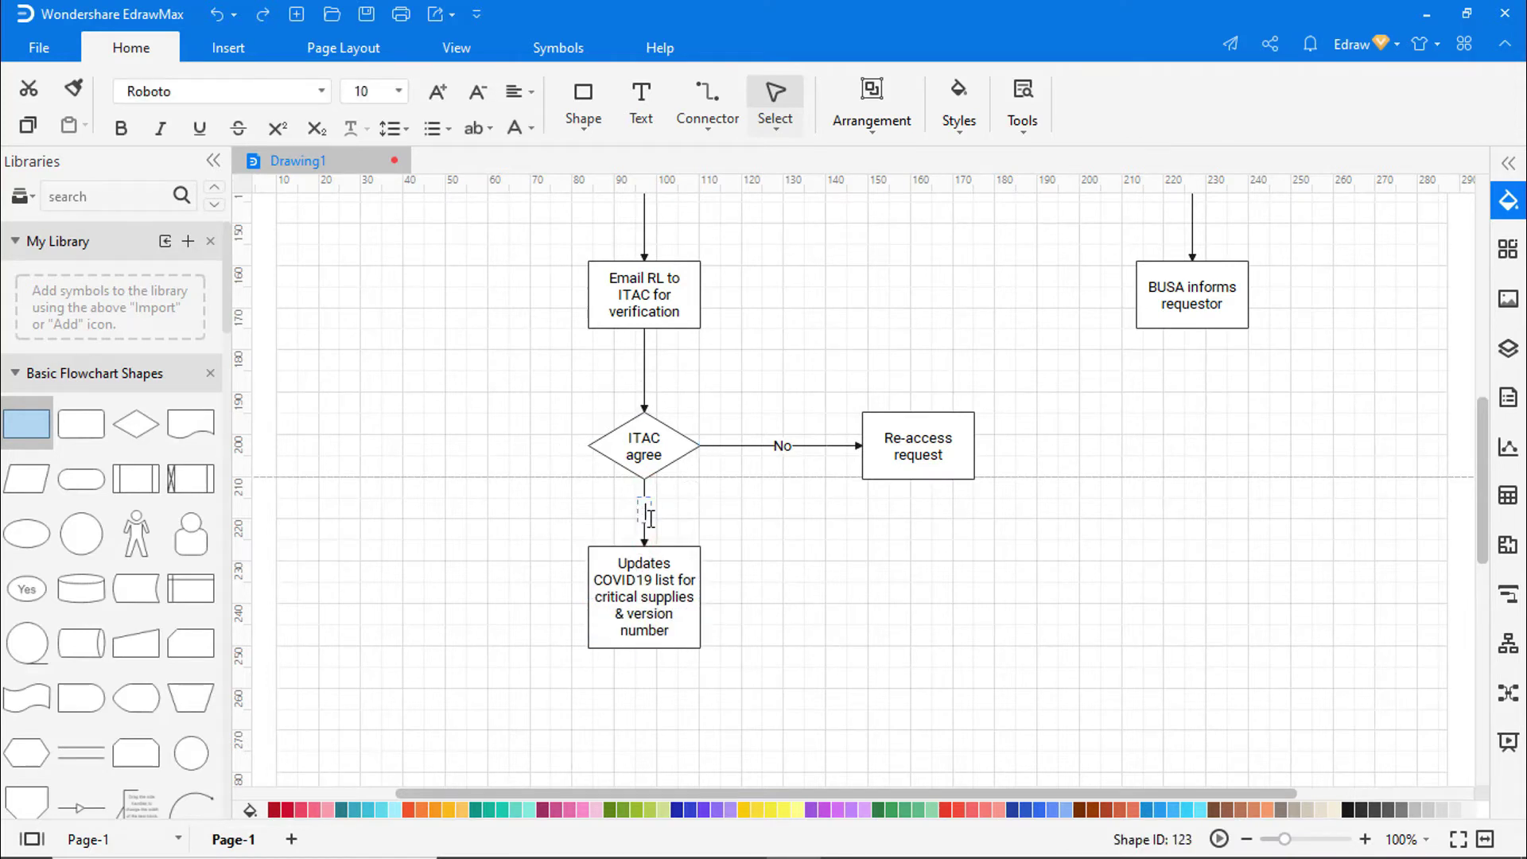
{"action": "left_click", "coordinate": [825, 614]}
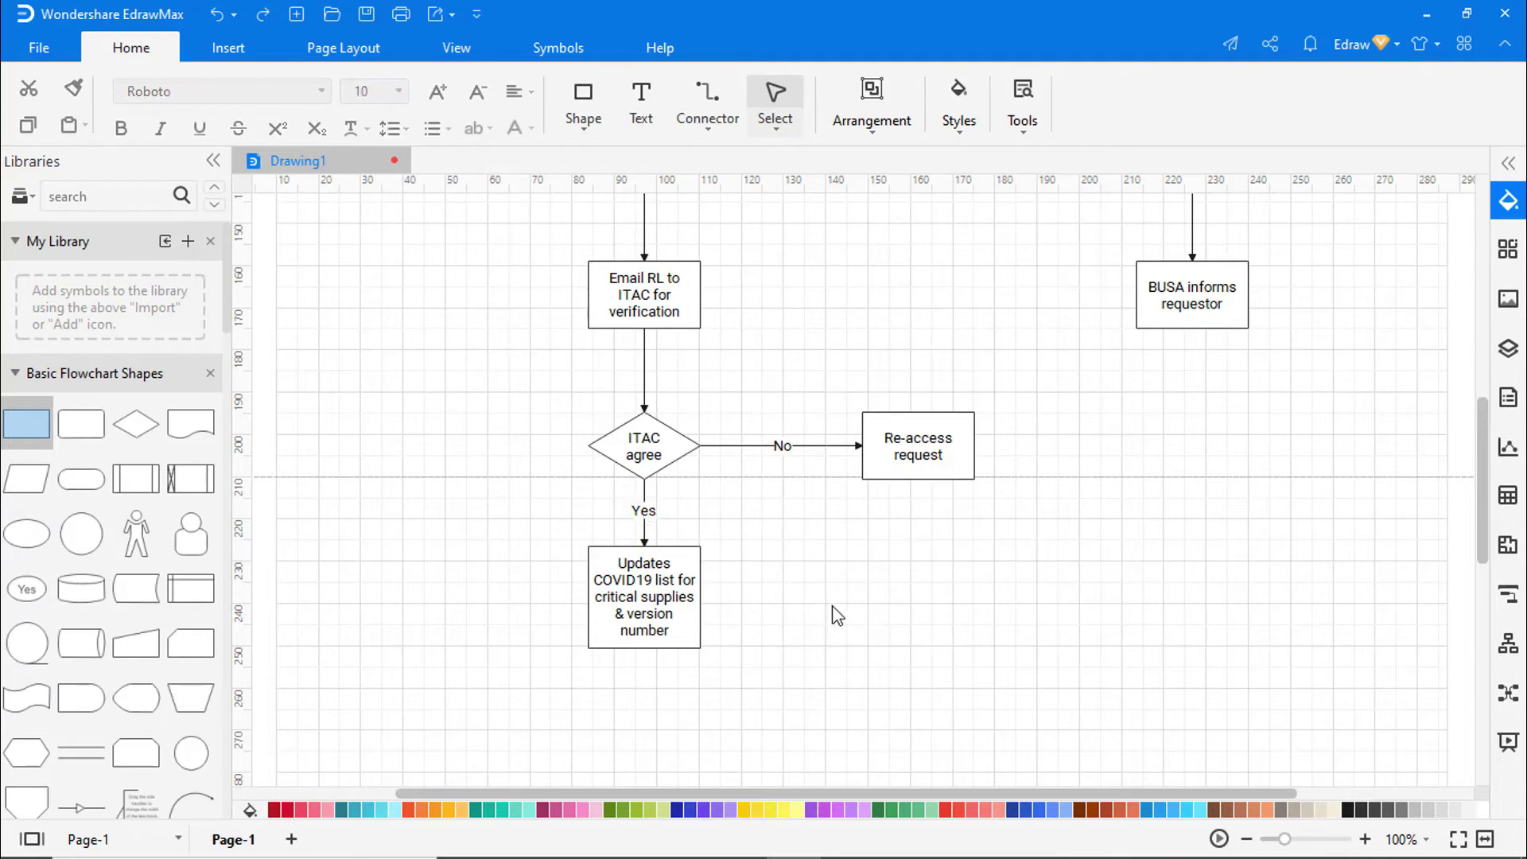
Add a process box "Convert document to PDF" below the COVID19 list update box and connect an arrow down to it
{"action": "scroll", "coordinate": [831, 614], "scroll_direction": "down", "scroll_amount": 2}
{"action": "left_click_drag", "start_coordinate": [36, 438], "coordinate": [637, 660]}
{"action": "double_click", "coordinate": [641, 660]}
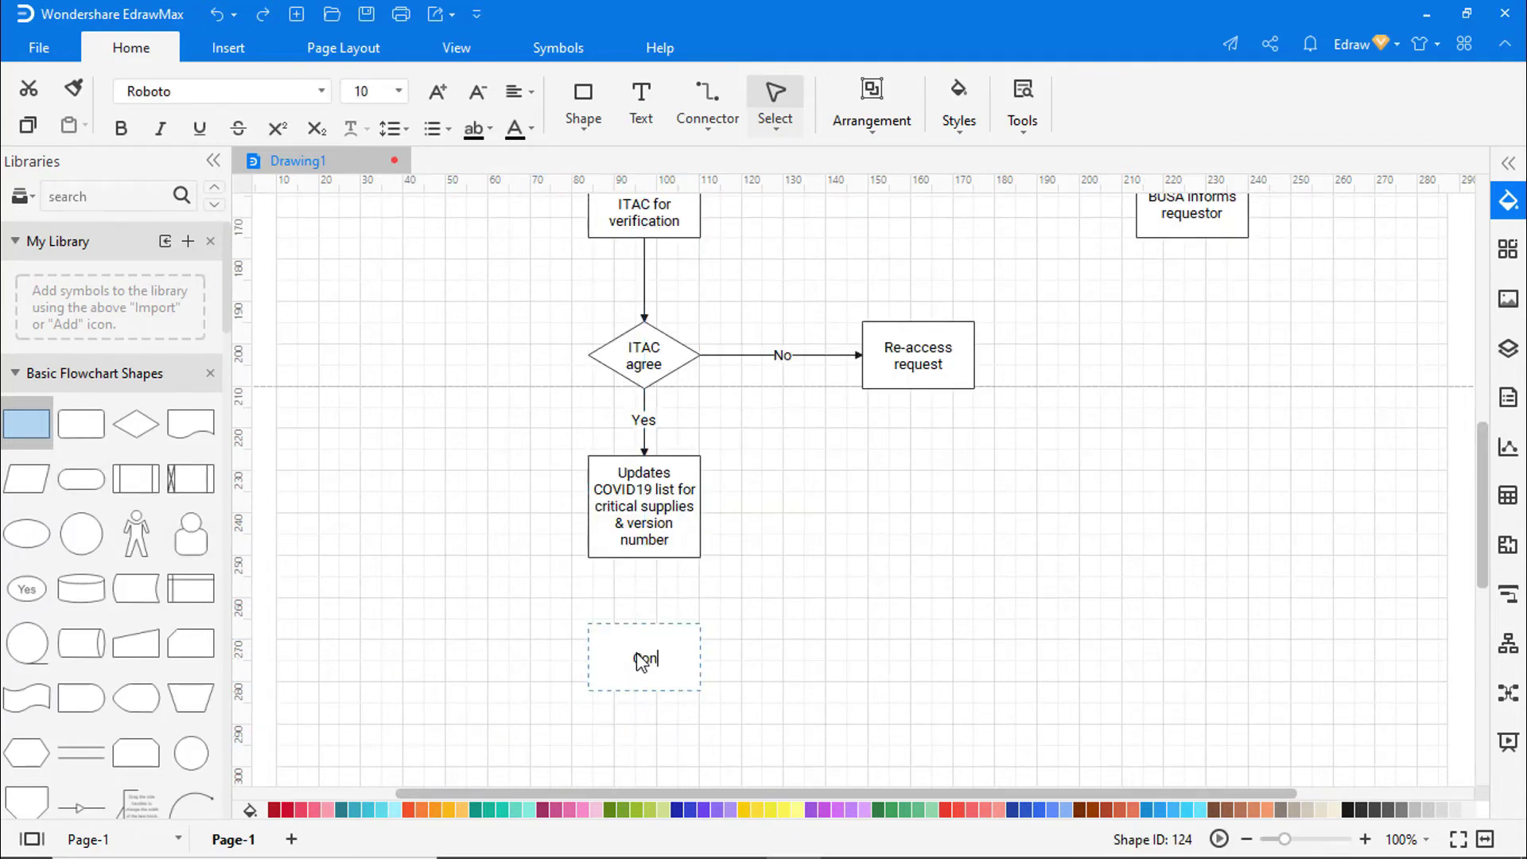
{"action": "type", "text": "Convert document to PDF"}
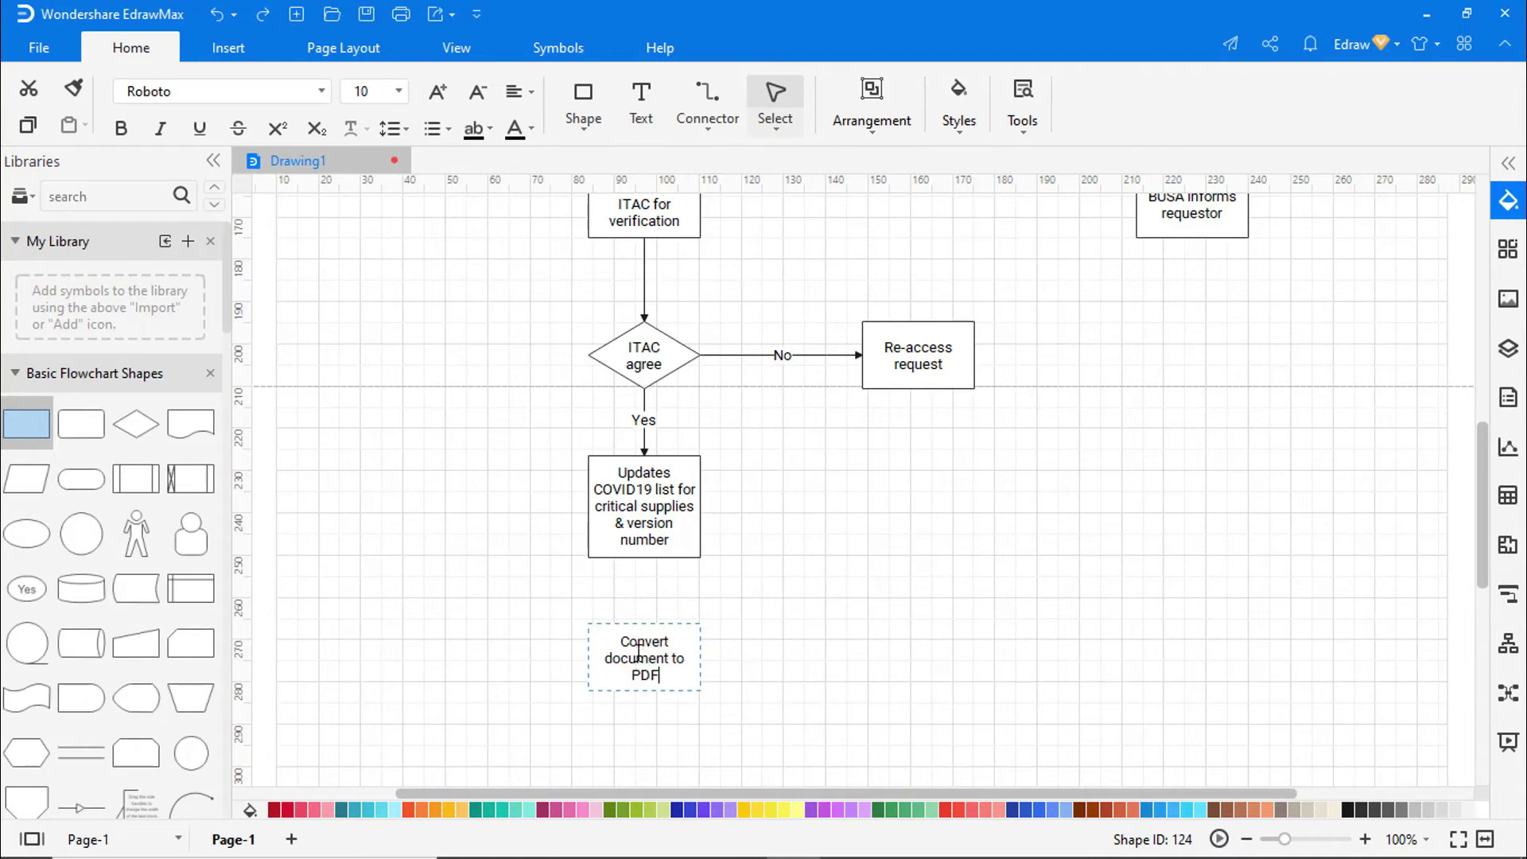
{"action": "left_click_drag", "start_coordinate": [644, 557], "coordinate": [644, 622]}
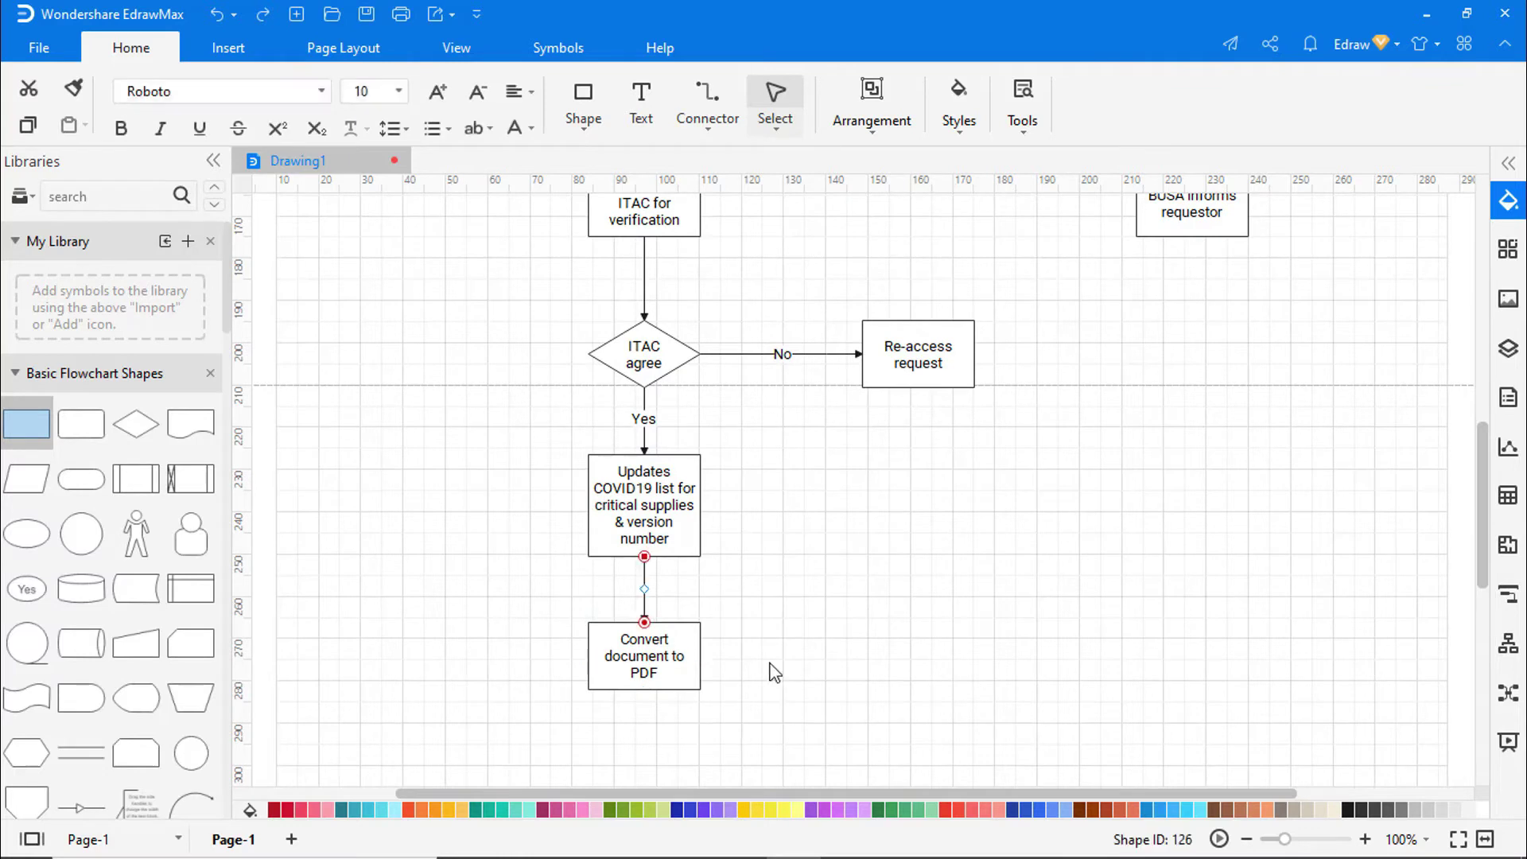
{"action": "left_click", "coordinate": [776, 672]}
Add a process box "Publish COVID19 list of critical supplies" to the right of "Convert document to PDF" and connect an arrow to it
{"action": "left_click_drag", "start_coordinate": [26, 433], "coordinate": [921, 659]}
{"action": "double_click", "coordinate": [913, 657]}
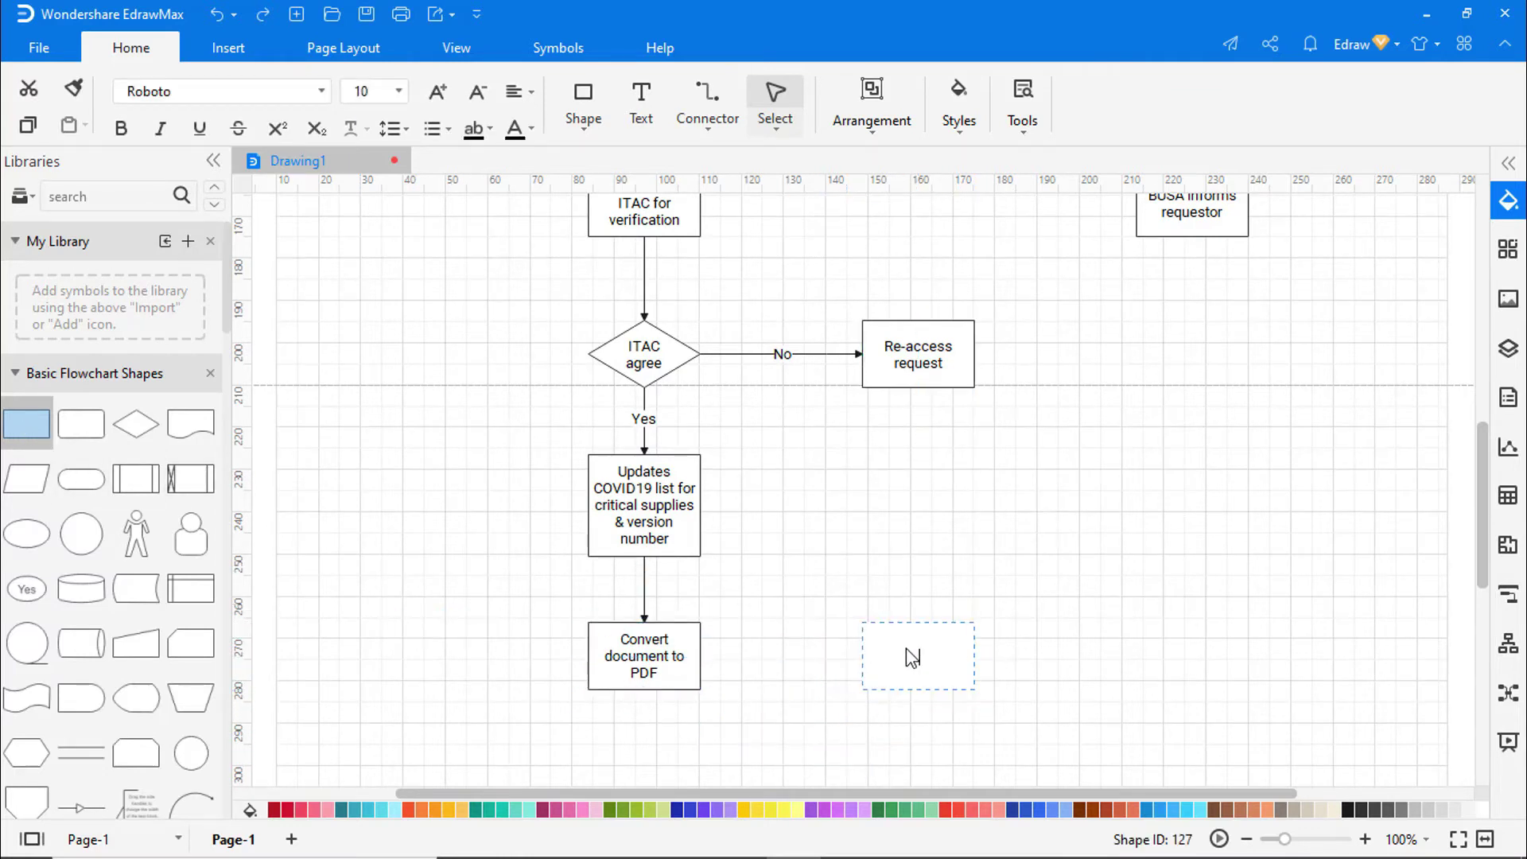
{"action": "type", "text": "Publish COVID19 list of"}
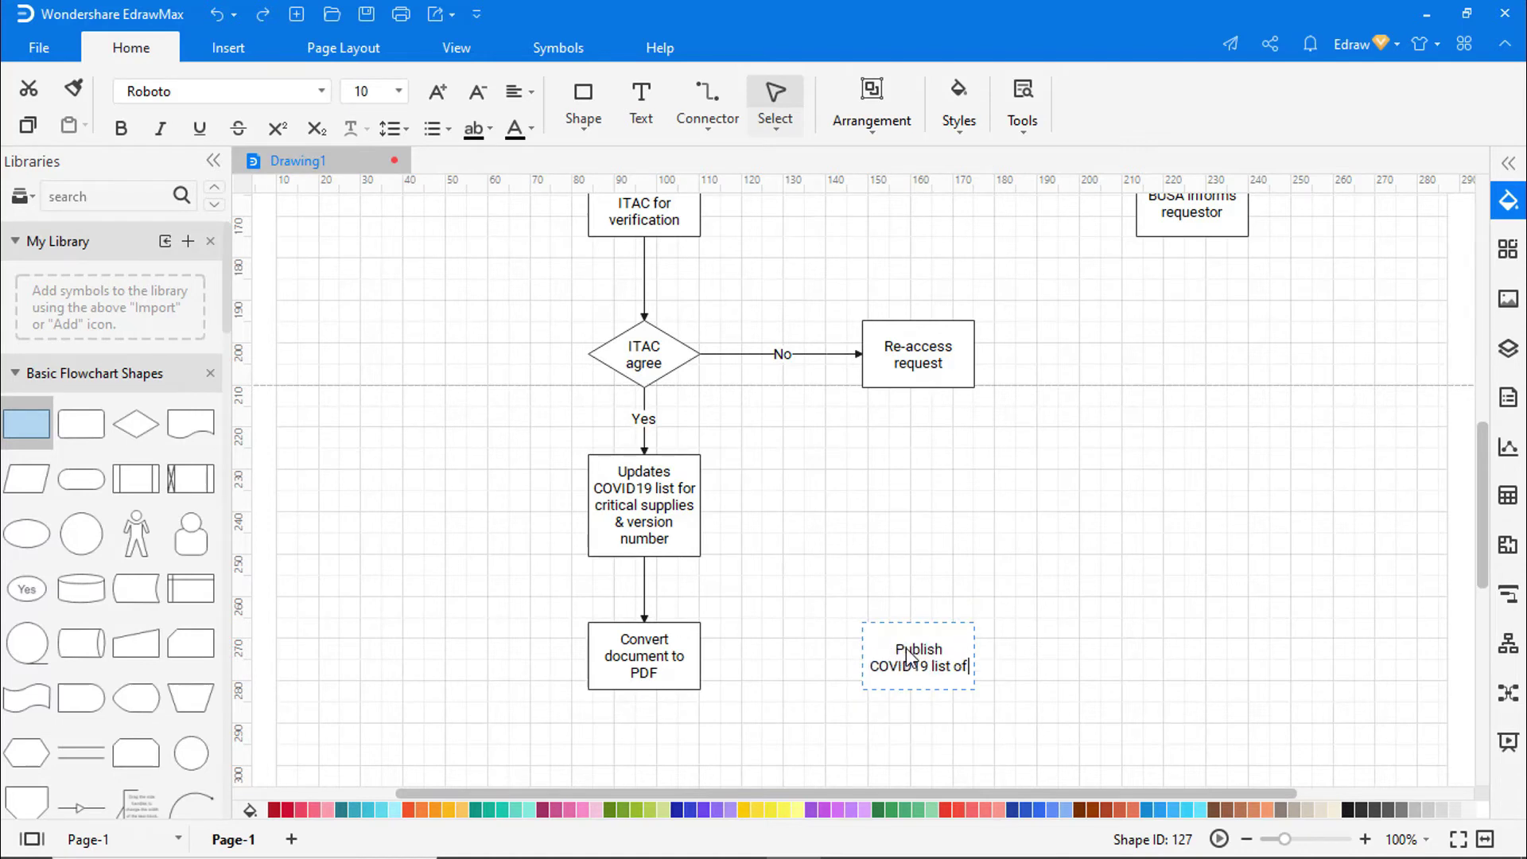
{"action": "type", "text": " critical"}
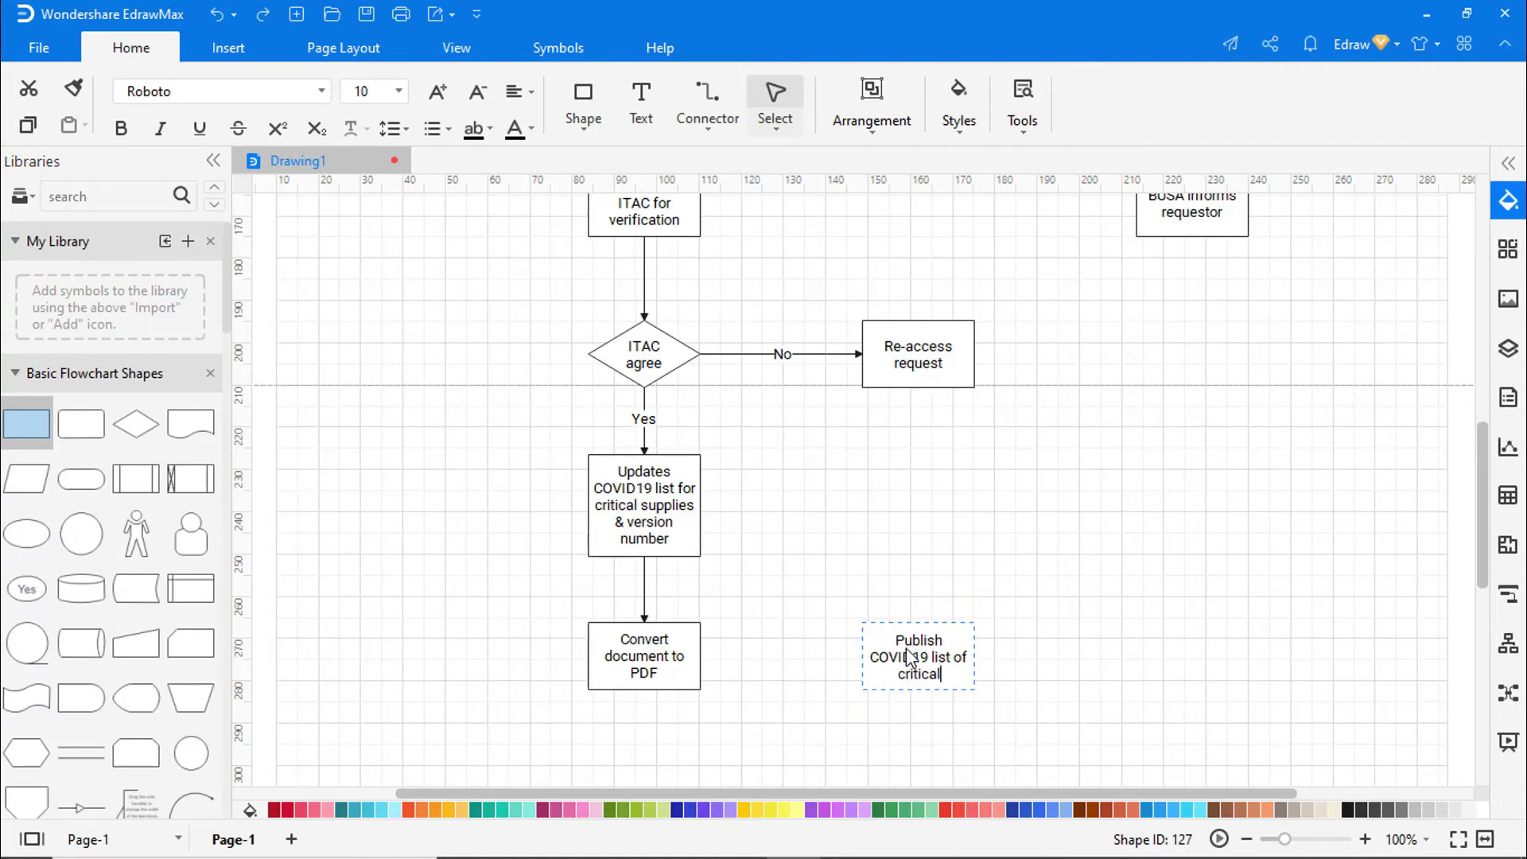
{"action": "type", "text": " supplies"}
{"action": "left_click", "coordinate": [1075, 652]}
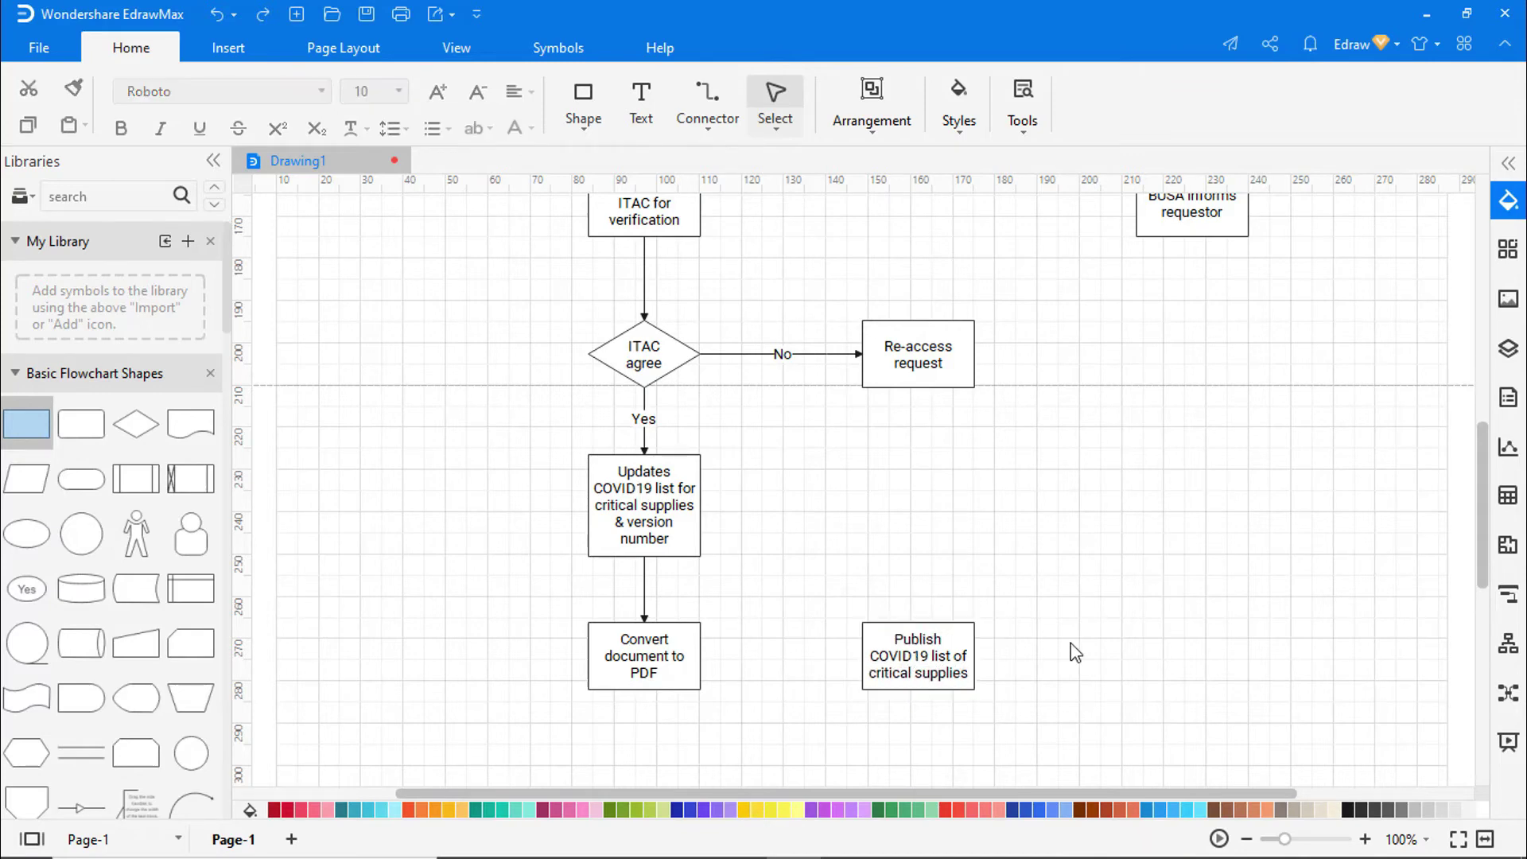
{"action": "left_click_drag", "start_coordinate": [718, 651], "coordinate": [864, 657]}
Connect the "Re-access request" box back up to the "Suitable" diamond with an arrow
{"action": "scroll", "coordinate": [1074, 671], "scroll_direction": "up", "scroll_amount": 2}
{"action": "scroll", "coordinate": [1077, 683], "scroll_direction": "up", "scroll_amount": 2}
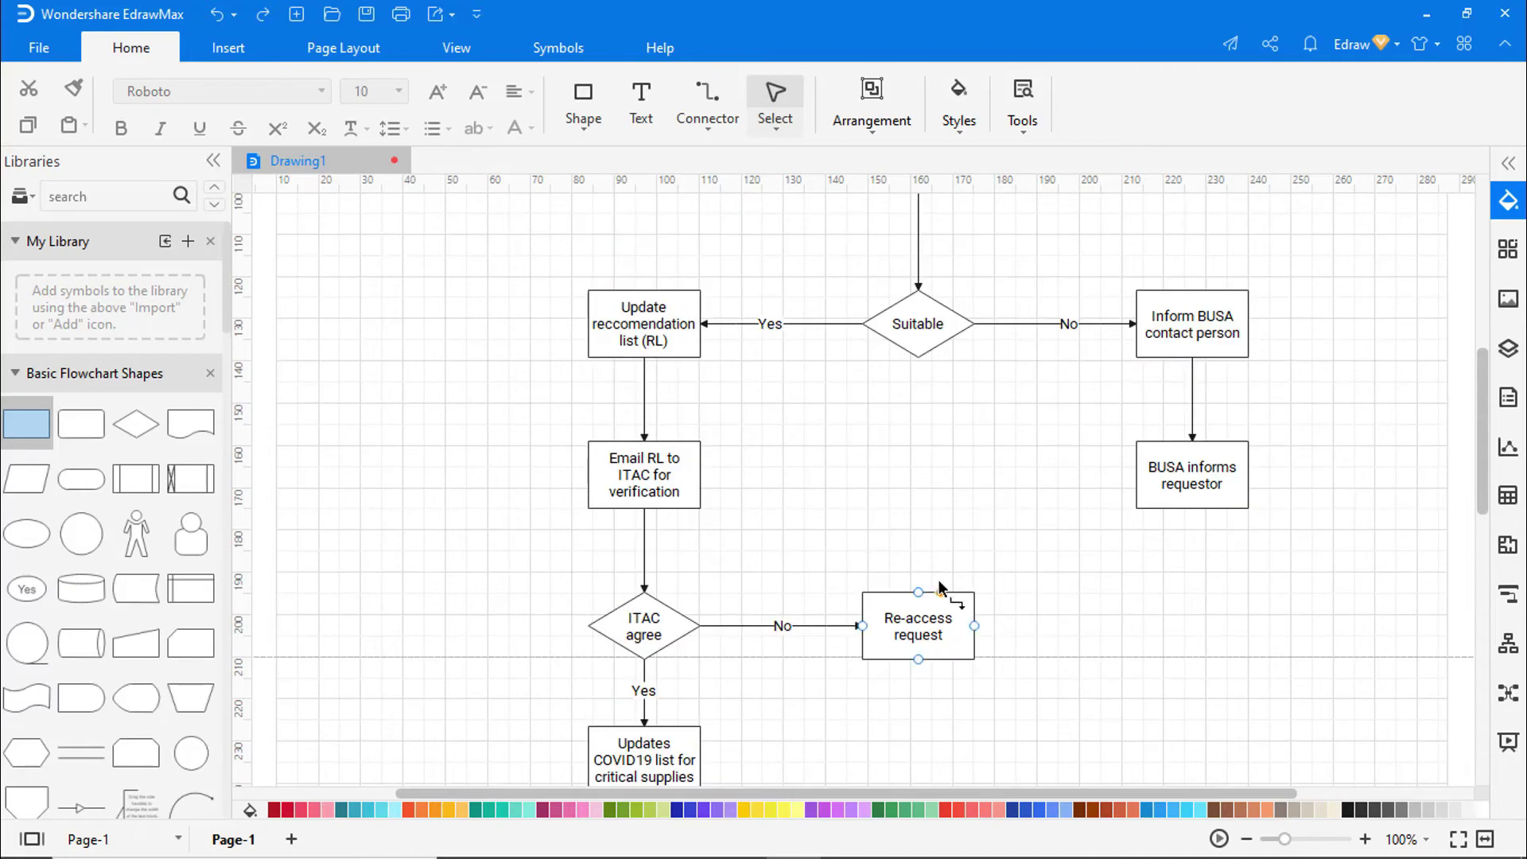
{"action": "left_click_drag", "start_coordinate": [918, 592], "coordinate": [918, 358]}
Select all shapes of the flowchart and stretch them together horizontally so the diagram spans nearly the full page width
{"action": "scroll", "coordinate": [1292, 609], "scroll_direction": "up", "scroll_amount": 8}
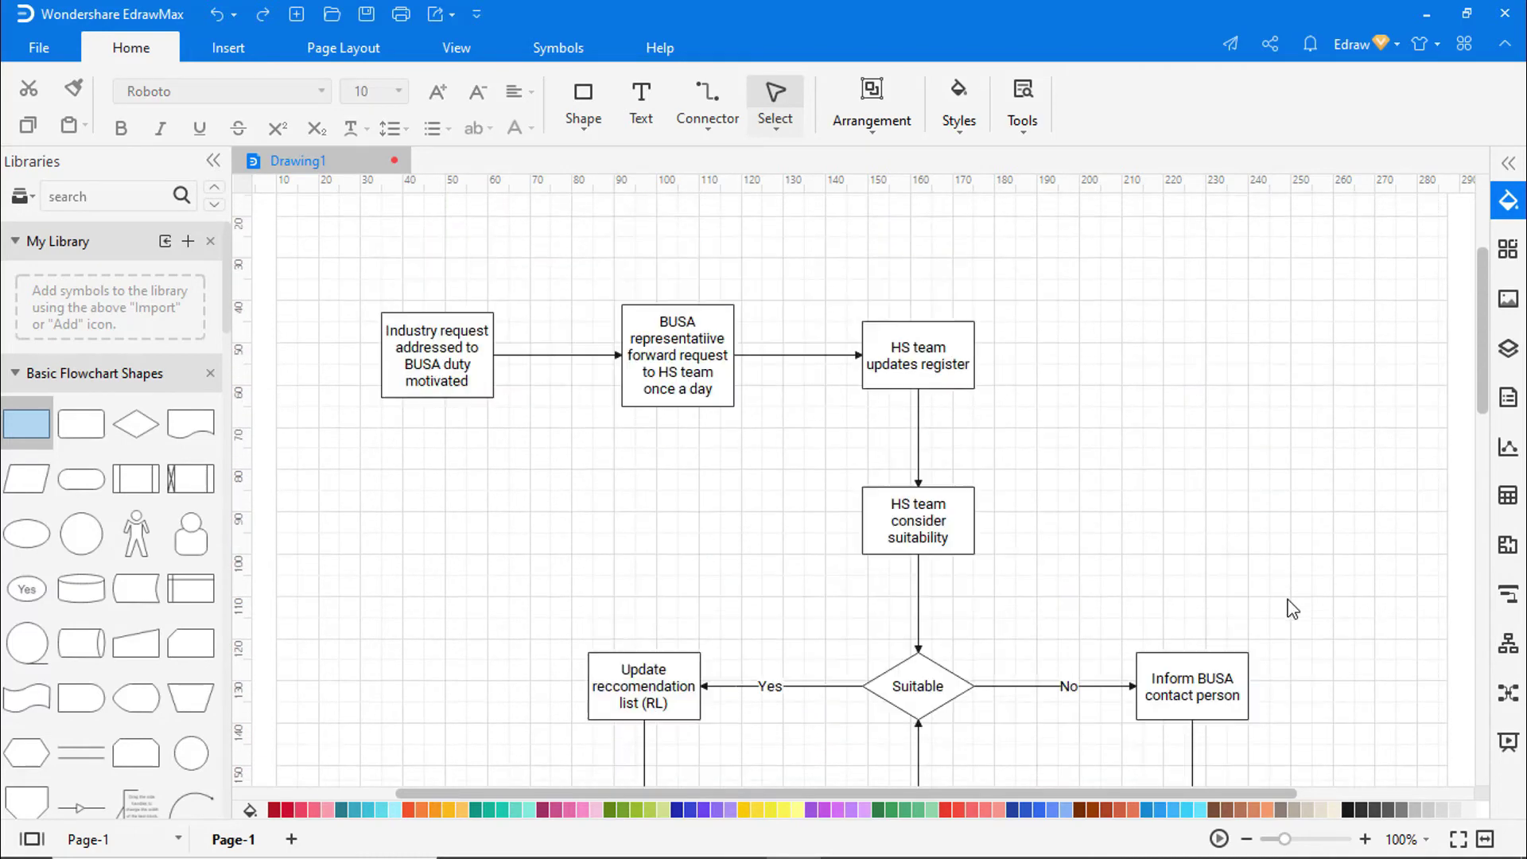
{"action": "right_click", "coordinate": [1218, 317]}
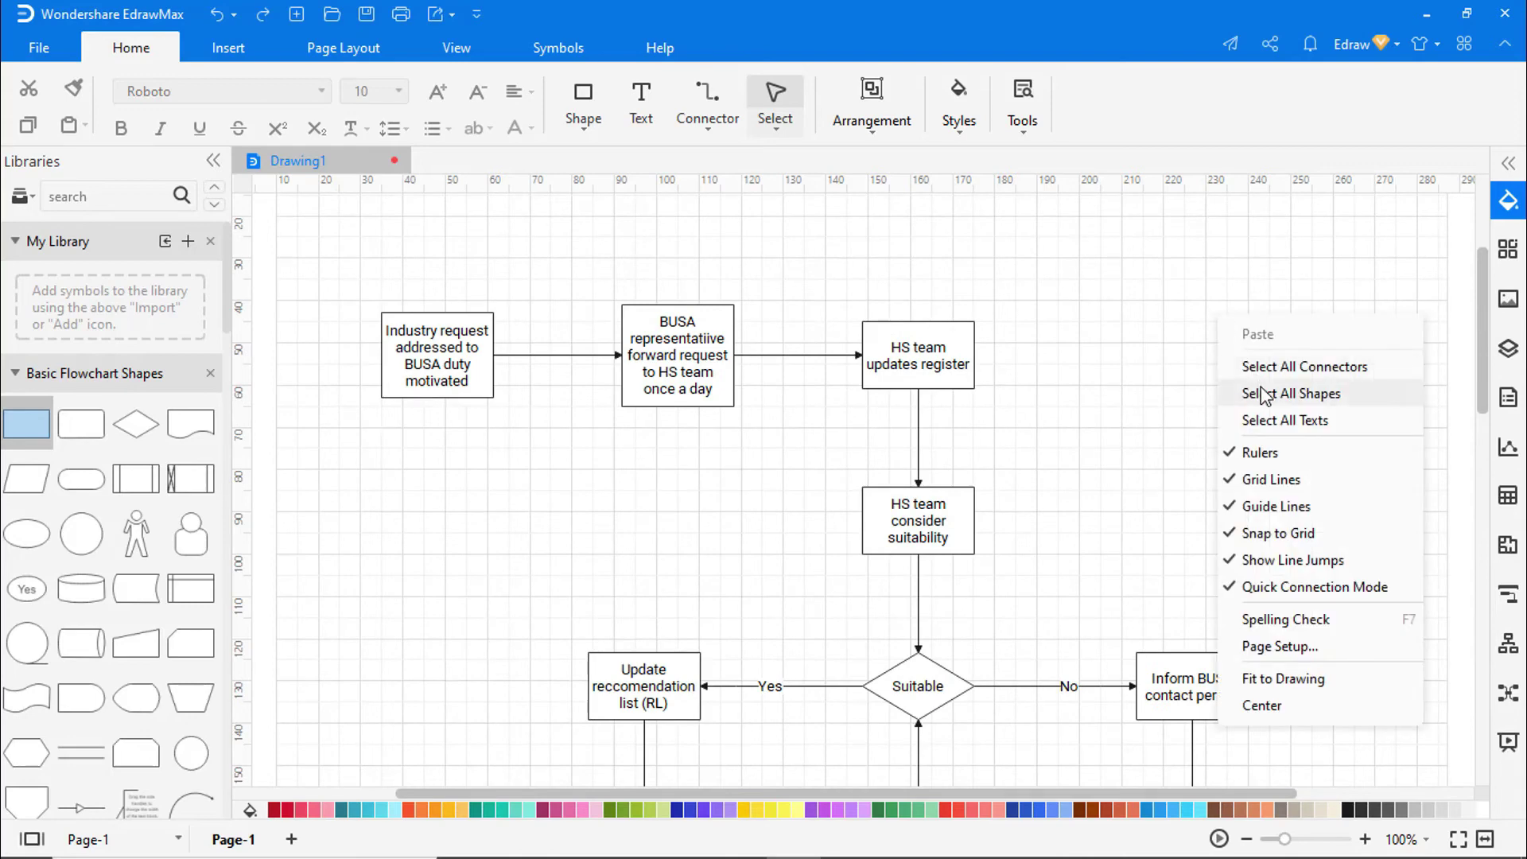
{"action": "left_click", "coordinate": [1261, 393]}
{"action": "scroll", "coordinate": [1264, 405], "scroll_direction": "down", "scroll_amount": 4}
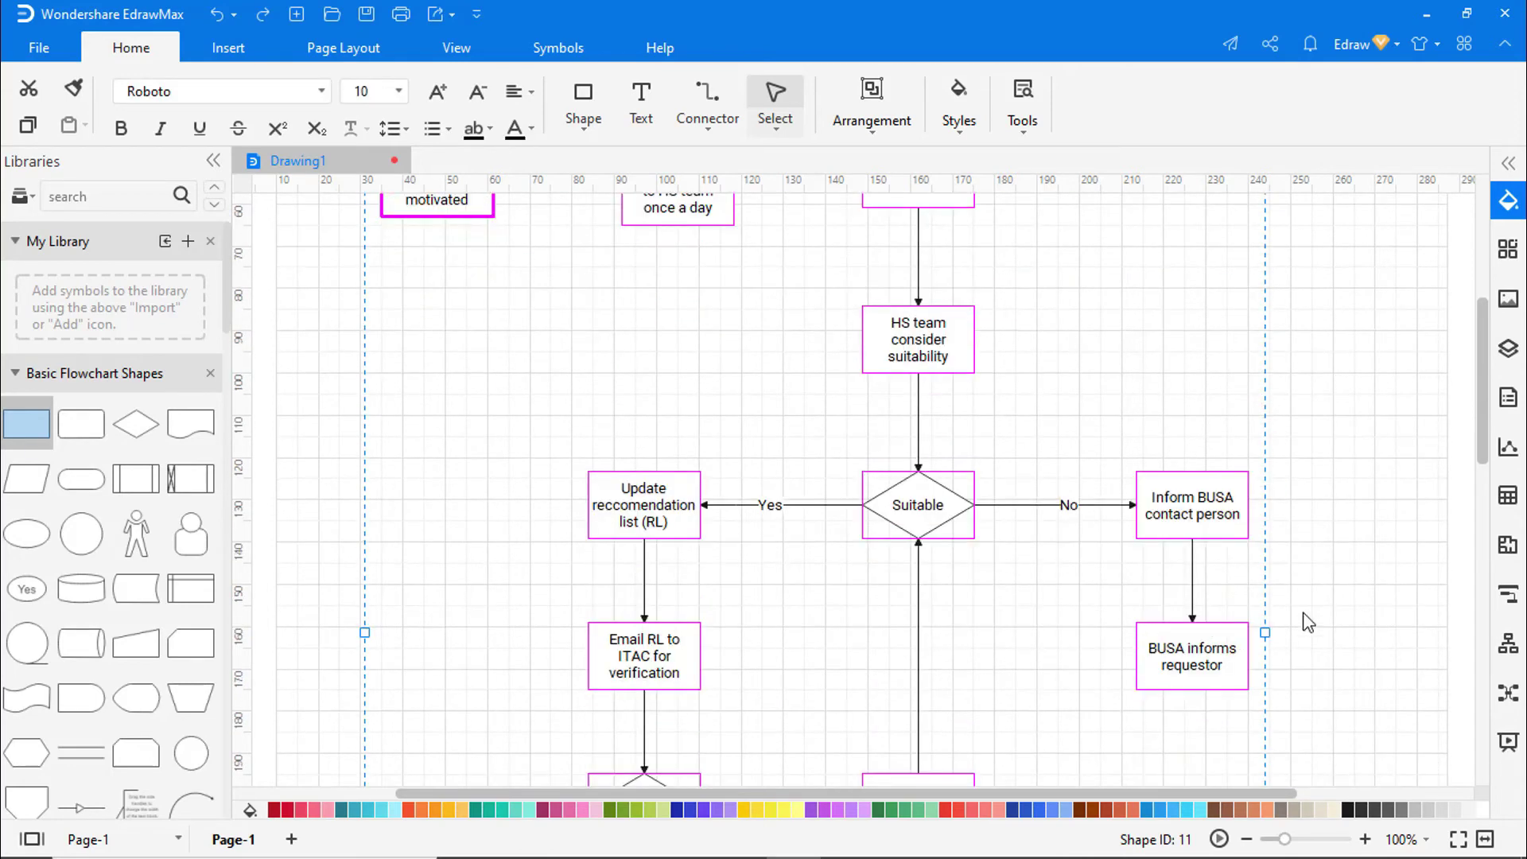
{"action": "left_click_drag", "start_coordinate": [1264, 635], "coordinate": [1435, 635]}
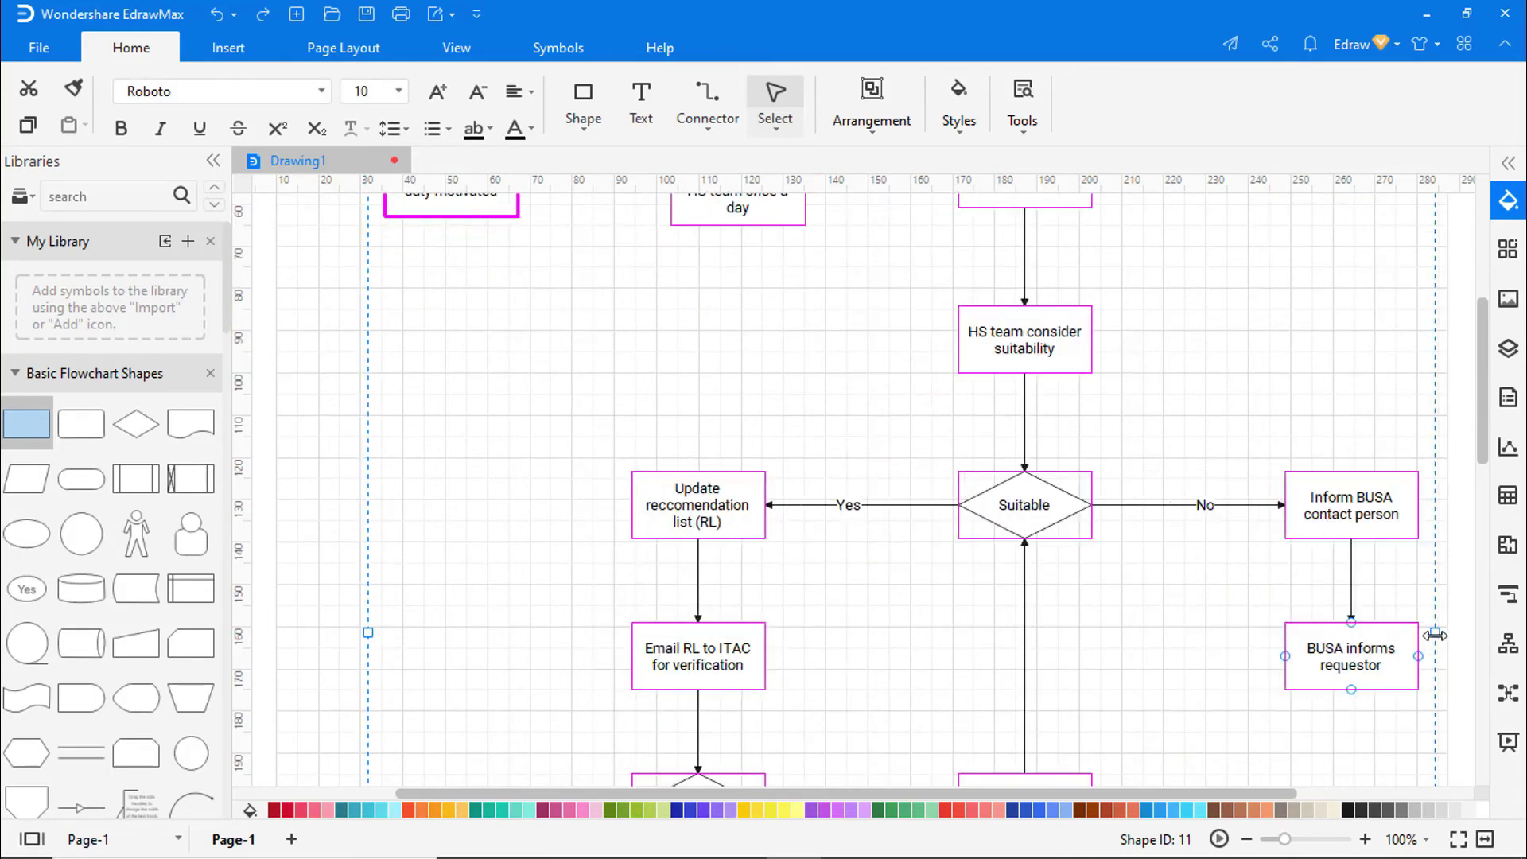
{"action": "scroll", "coordinate": [1316, 604], "scroll_direction": "up", "scroll_amount": 4}
{"action": "left_click", "coordinate": [1314, 430]}
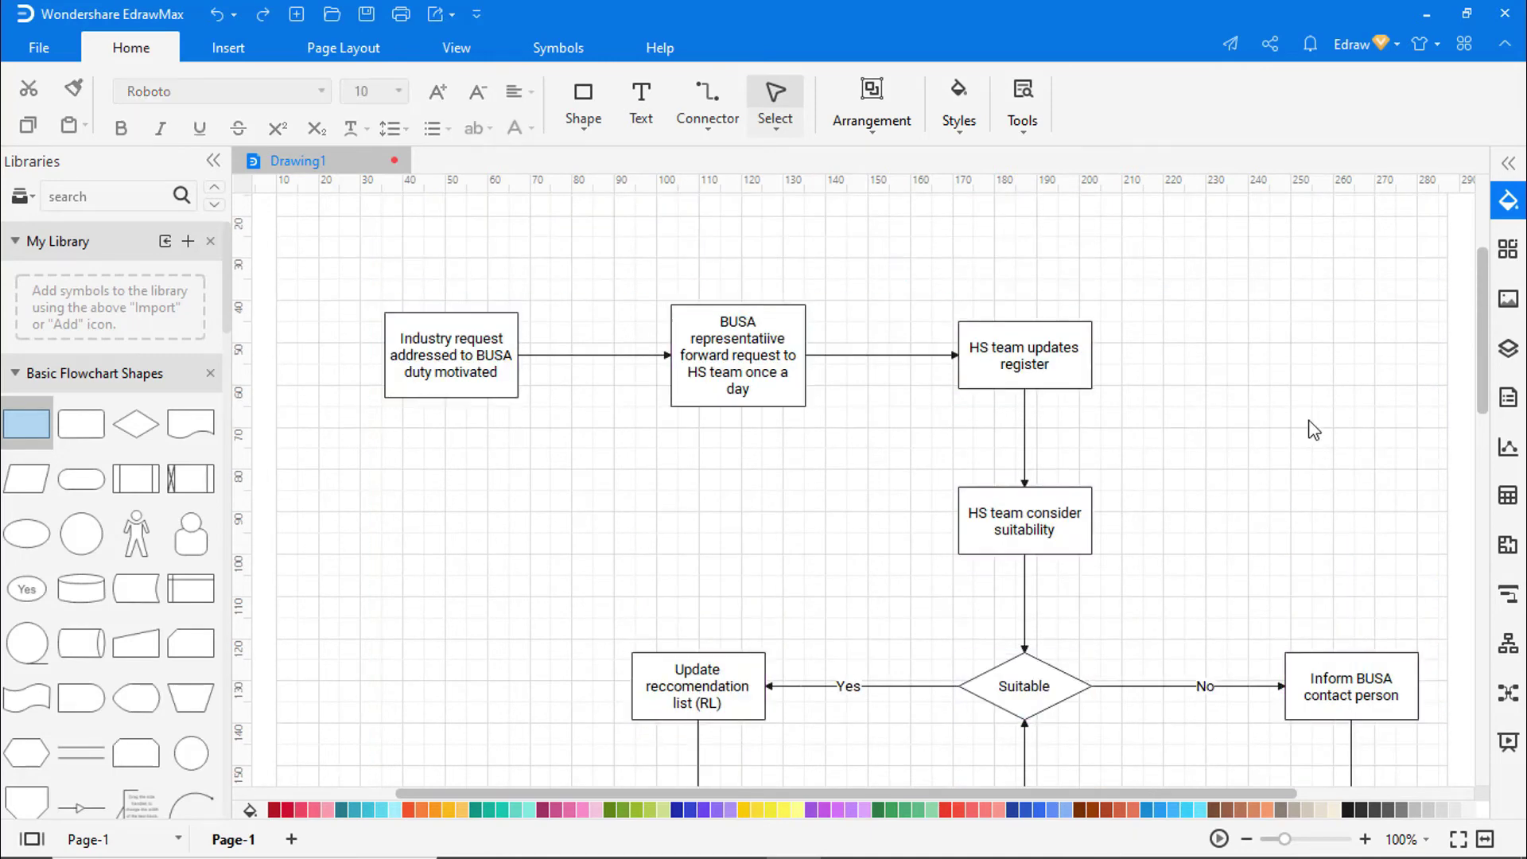
Select all rectangular process boxes in the flowchart, without the diamonds, and fill them with light orange
{"action": "left_click", "coordinate": [477, 374]}
{"action": "left_click", "coordinate": [738, 374], "text": "ctrl"}
{"action": "left_click", "coordinate": [1026, 366], "text": "ctrl"}
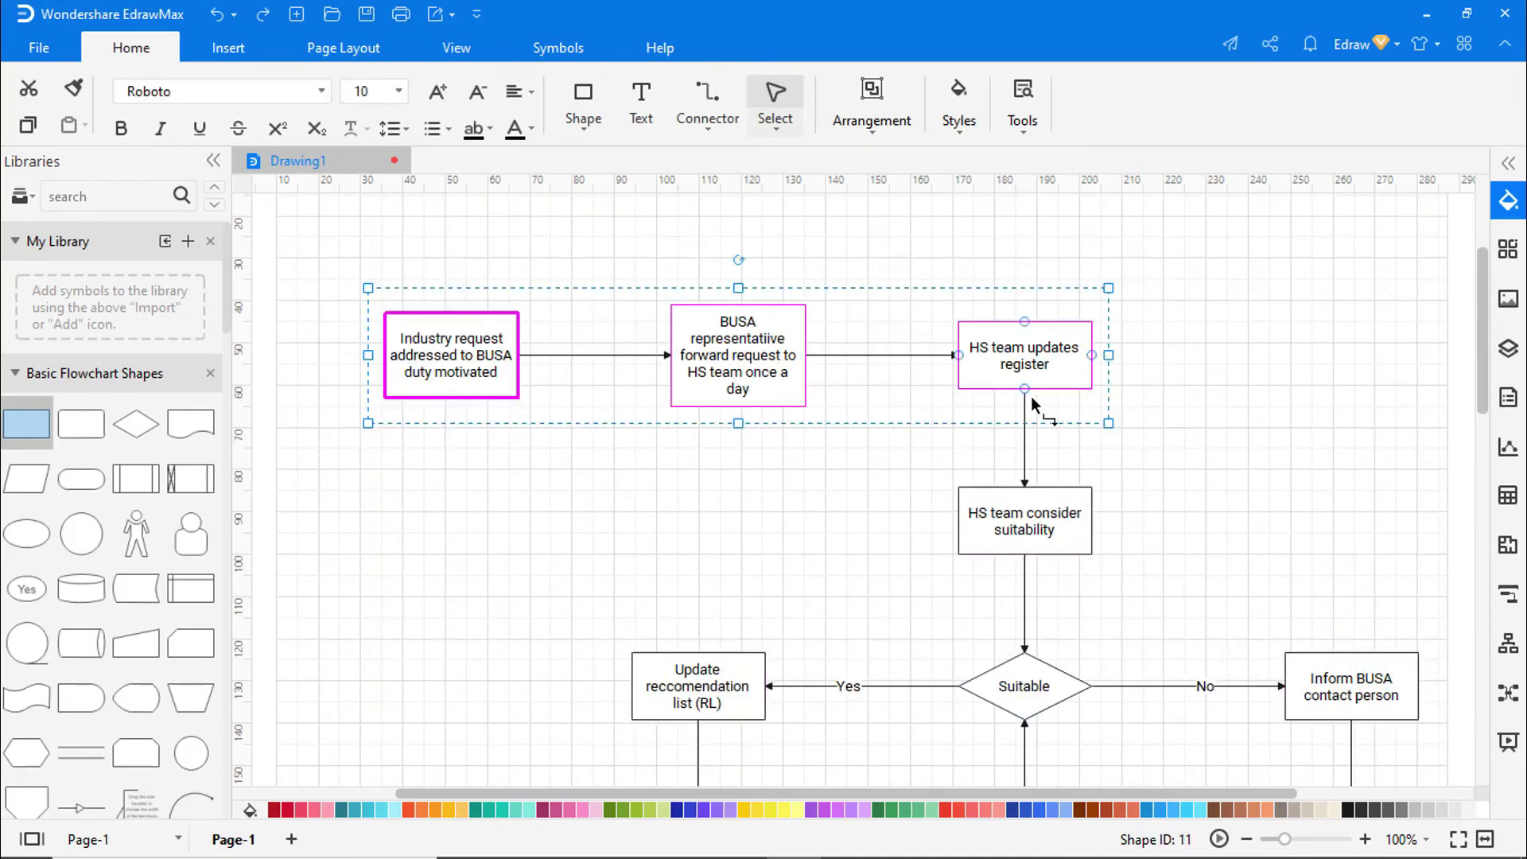
{"action": "left_click", "coordinate": [1026, 529], "text": "ctrl"}
{"action": "left_click", "coordinate": [697, 656], "text": "ctrl"}
{"action": "left_click", "coordinate": [1352, 685], "text": "ctrl"}
{"action": "scroll", "coordinate": [1352, 676], "scroll_direction": "down", "scroll_amount": 8}
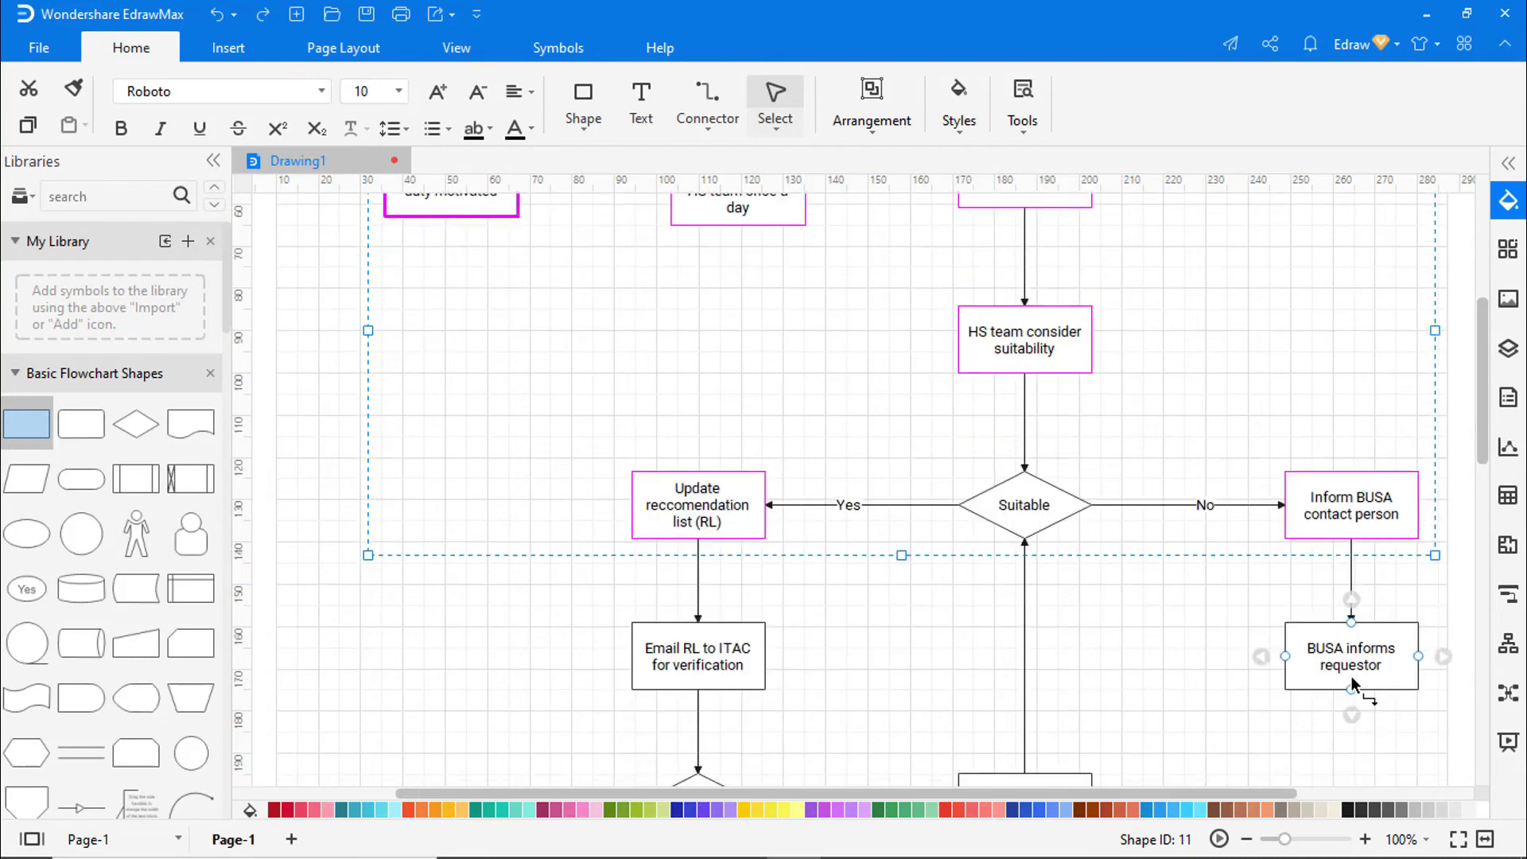
{"action": "scroll", "coordinate": [1034, 661], "scroll_direction": "right", "scroll_amount": 4}
{"action": "left_click", "coordinate": [474, 470], "text": "ctrl"}
{"action": "left_click", "coordinate": [1135, 470], "text": "ctrl"}
{"action": "left_click", "coordinate": [827, 640], "text": "ctrl"}
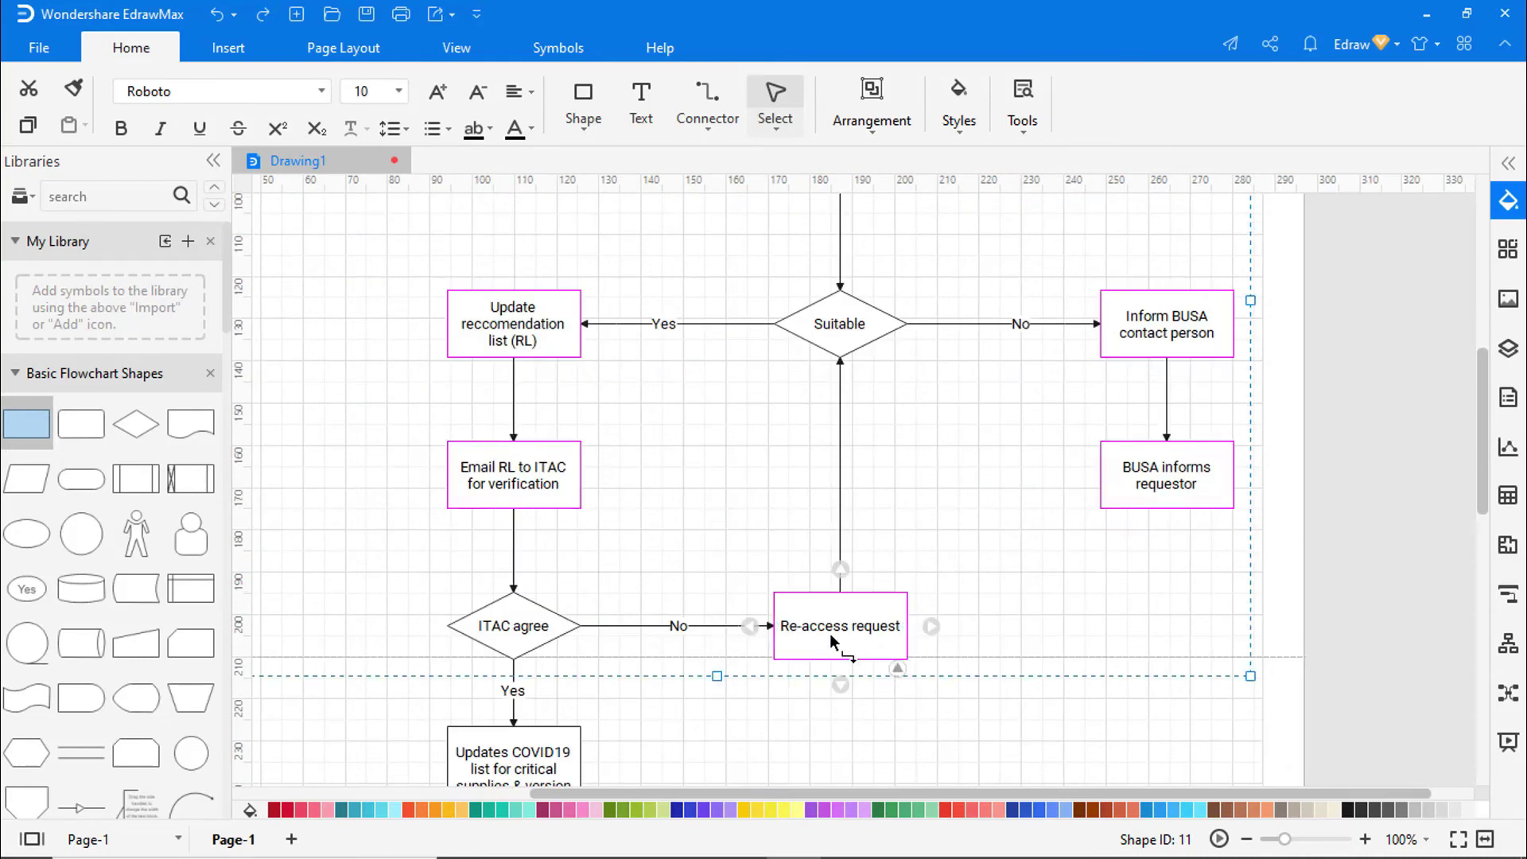
{"action": "scroll", "coordinate": [718, 622], "scroll_direction": "down", "scroll_amount": 4}
{"action": "left_click", "coordinate": [514, 596], "text": "ctrl"}
{"action": "left_click", "coordinate": [533, 732], "text": "ctrl"}
{"action": "left_click", "coordinate": [781, 748], "text": "ctrl"}
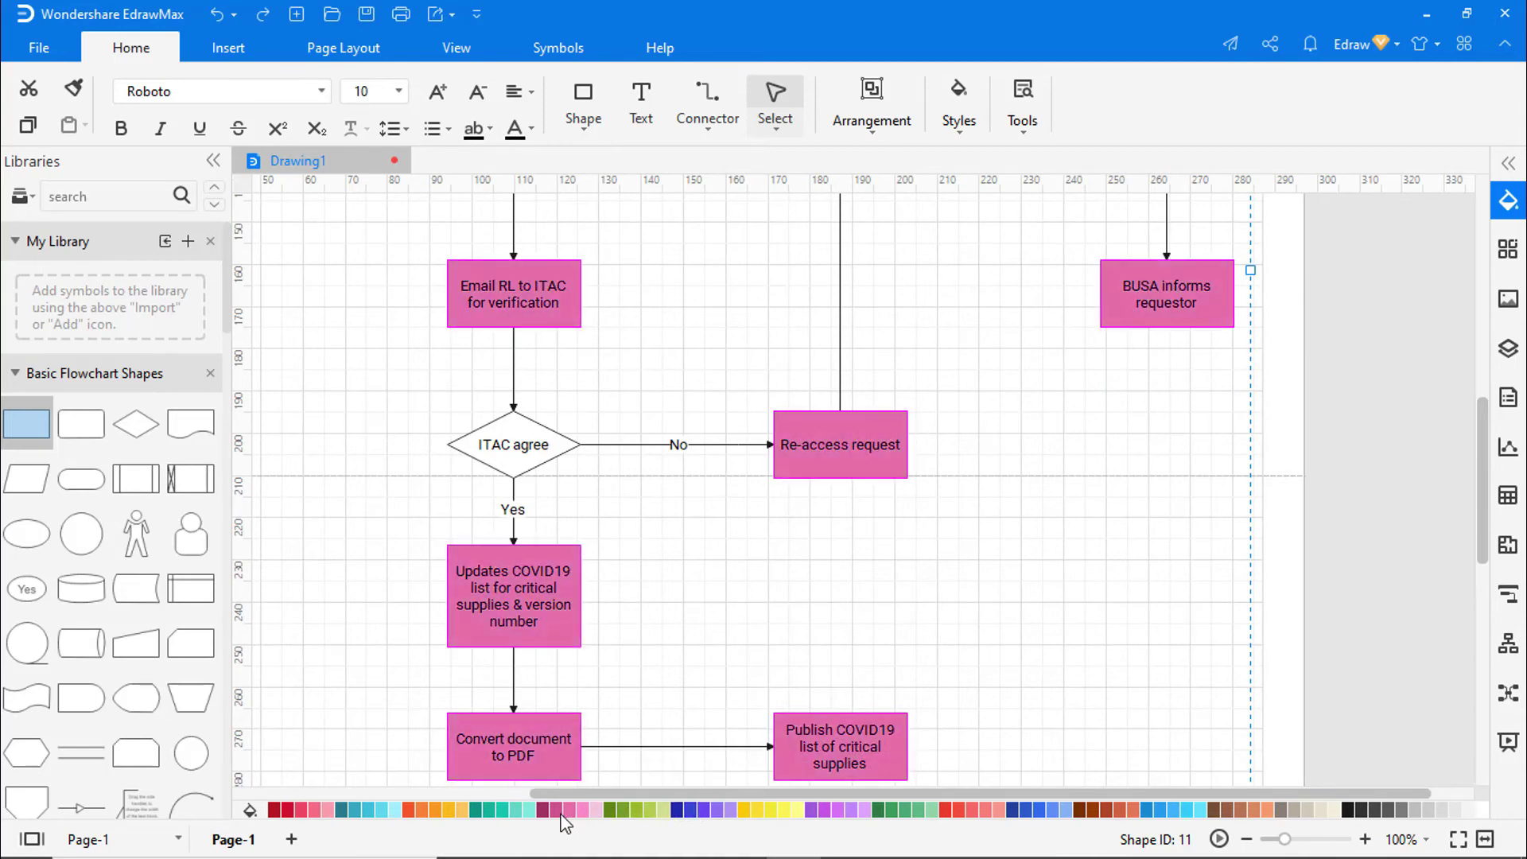
Fill the "ITAC agree" and "Suitable" decision diamonds with red
{"action": "scroll", "coordinate": [964, 705], "scroll_direction": "up", "scroll_amount": 3}
{"action": "left_click", "coordinate": [513, 535]}
{"action": "left_click", "coordinate": [840, 233], "text": "shift"}
{"action": "left_click", "coordinate": [770, 810]}
{"action": "left_click", "coordinate": [959, 809]}
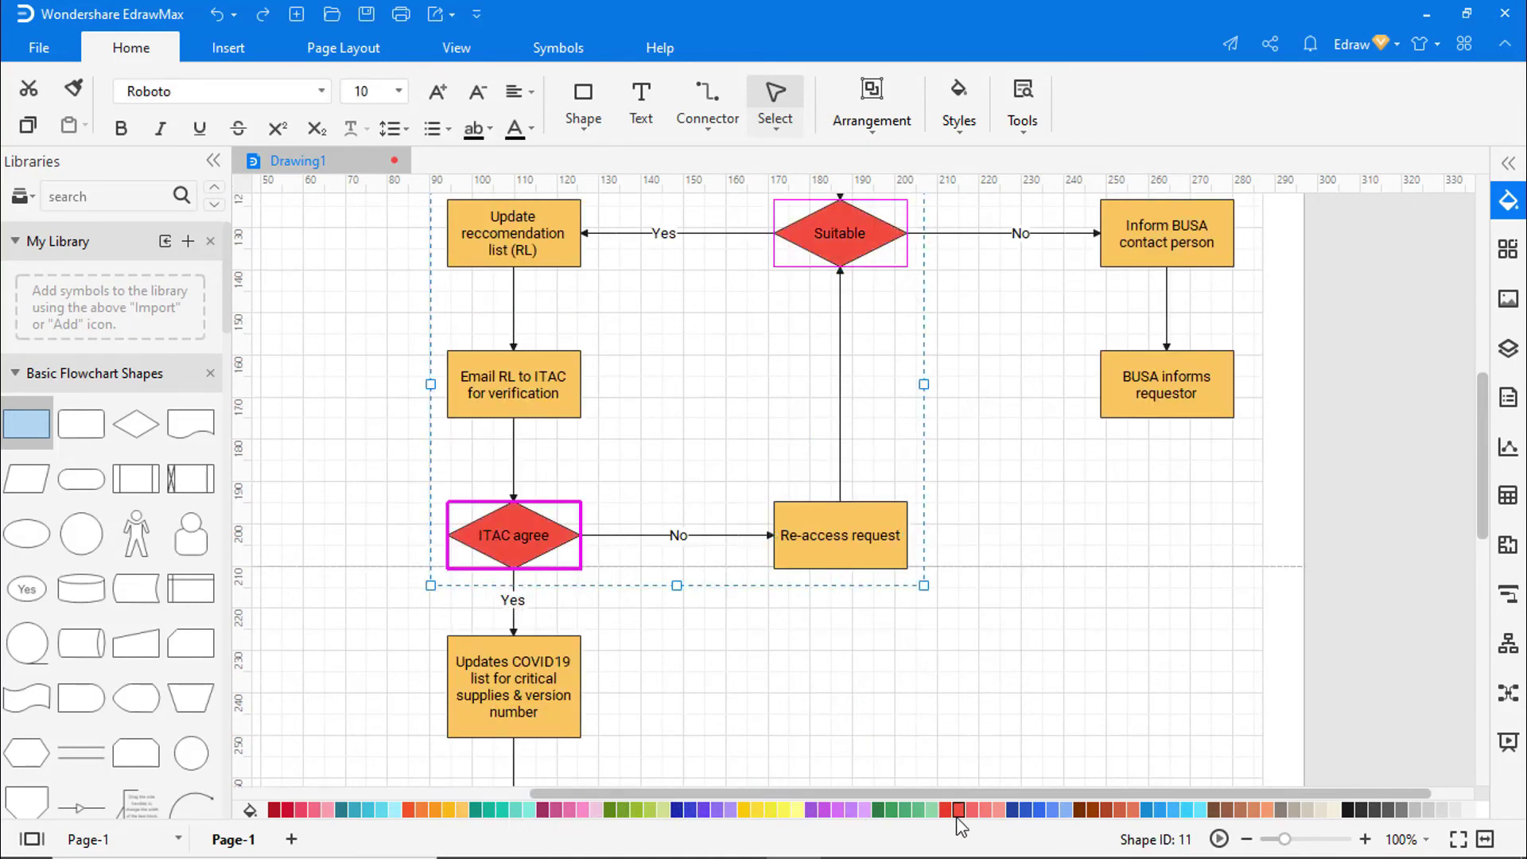
{"action": "left_click", "coordinate": [1063, 624]}
Add title "Standard Operating Procedure (SOP) for Business to request an update of critical supplies under COVID-19 project as managed on HS Supplies List under ITAC and SARS"
{"action": "scroll", "coordinate": [1062, 623], "scroll_direction": "up", "scroll_amount": 9}
{"action": "scroll", "coordinate": [1062, 624], "scroll_direction": "up", "scroll_amount": 6}
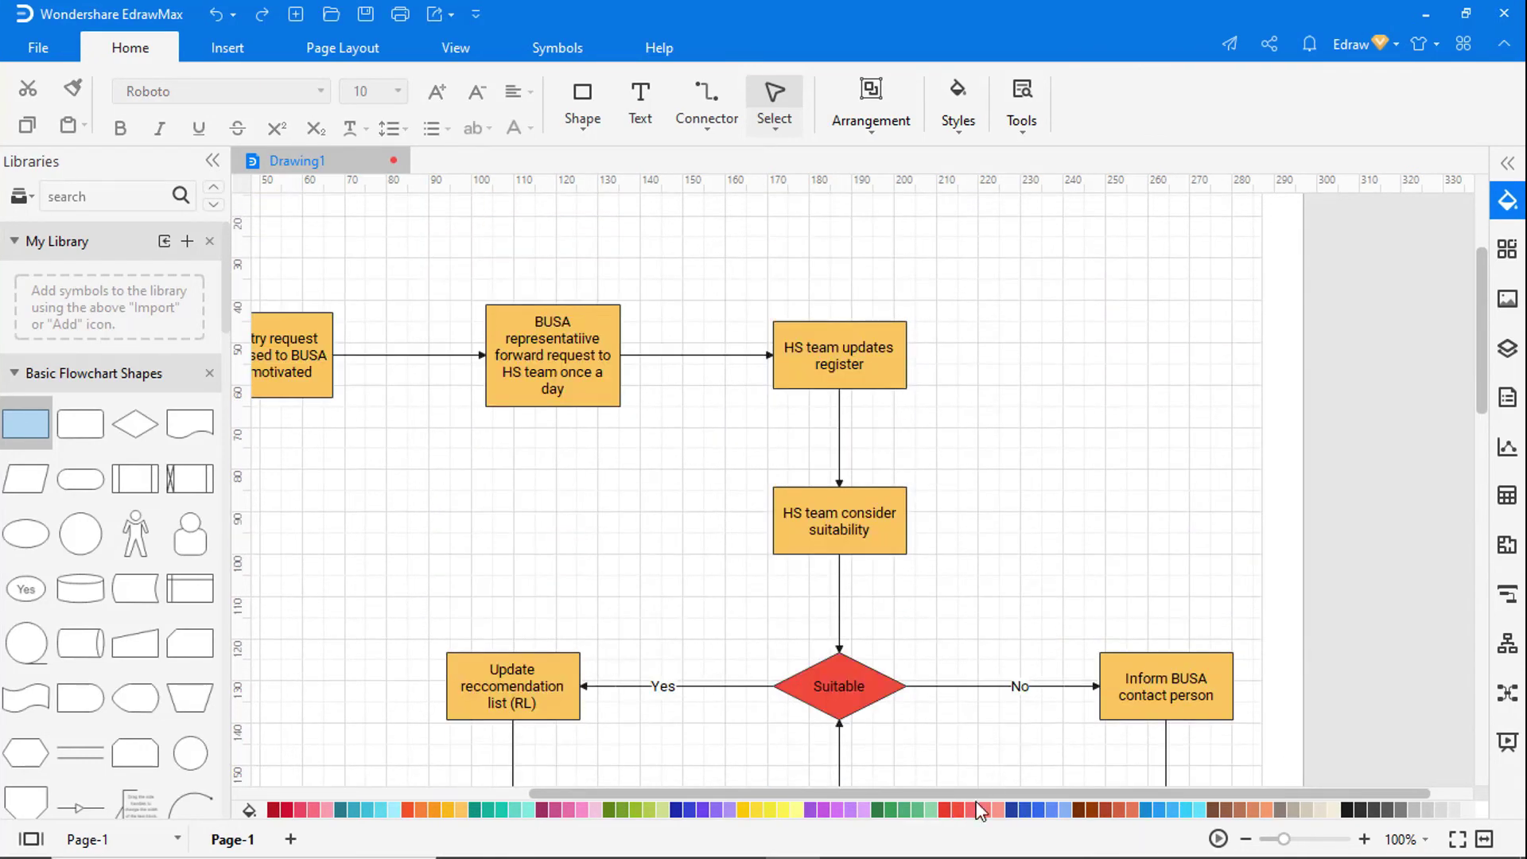
{"action": "left_click_drag", "start_coordinate": [979, 792], "coordinate": [873, 793]}
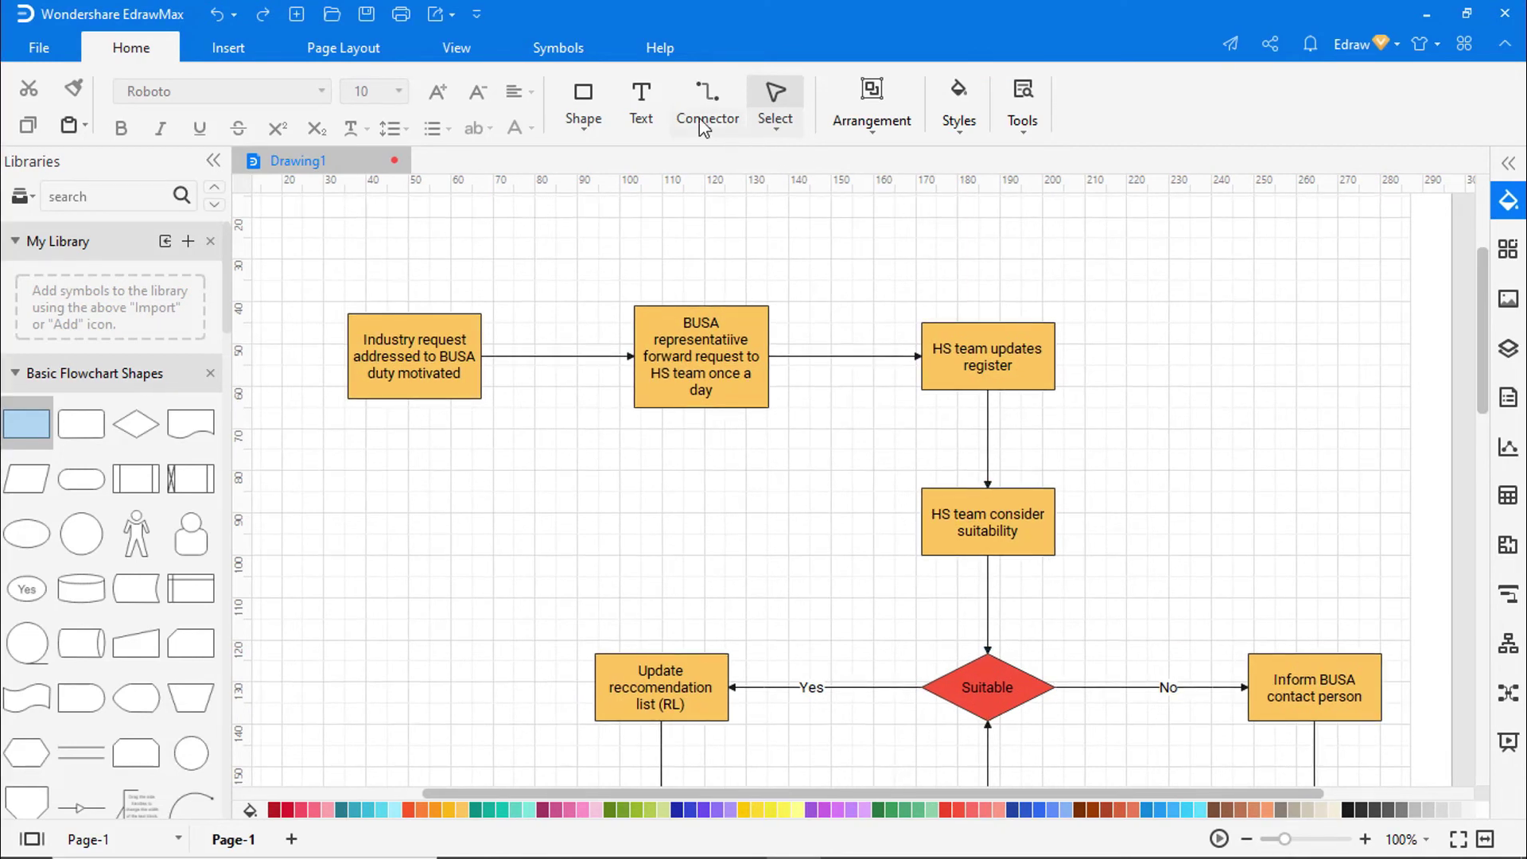
{"action": "left_click", "coordinate": [645, 112]}
{"action": "left_click_drag", "start_coordinate": [351, 228], "coordinate": [1085, 258]}
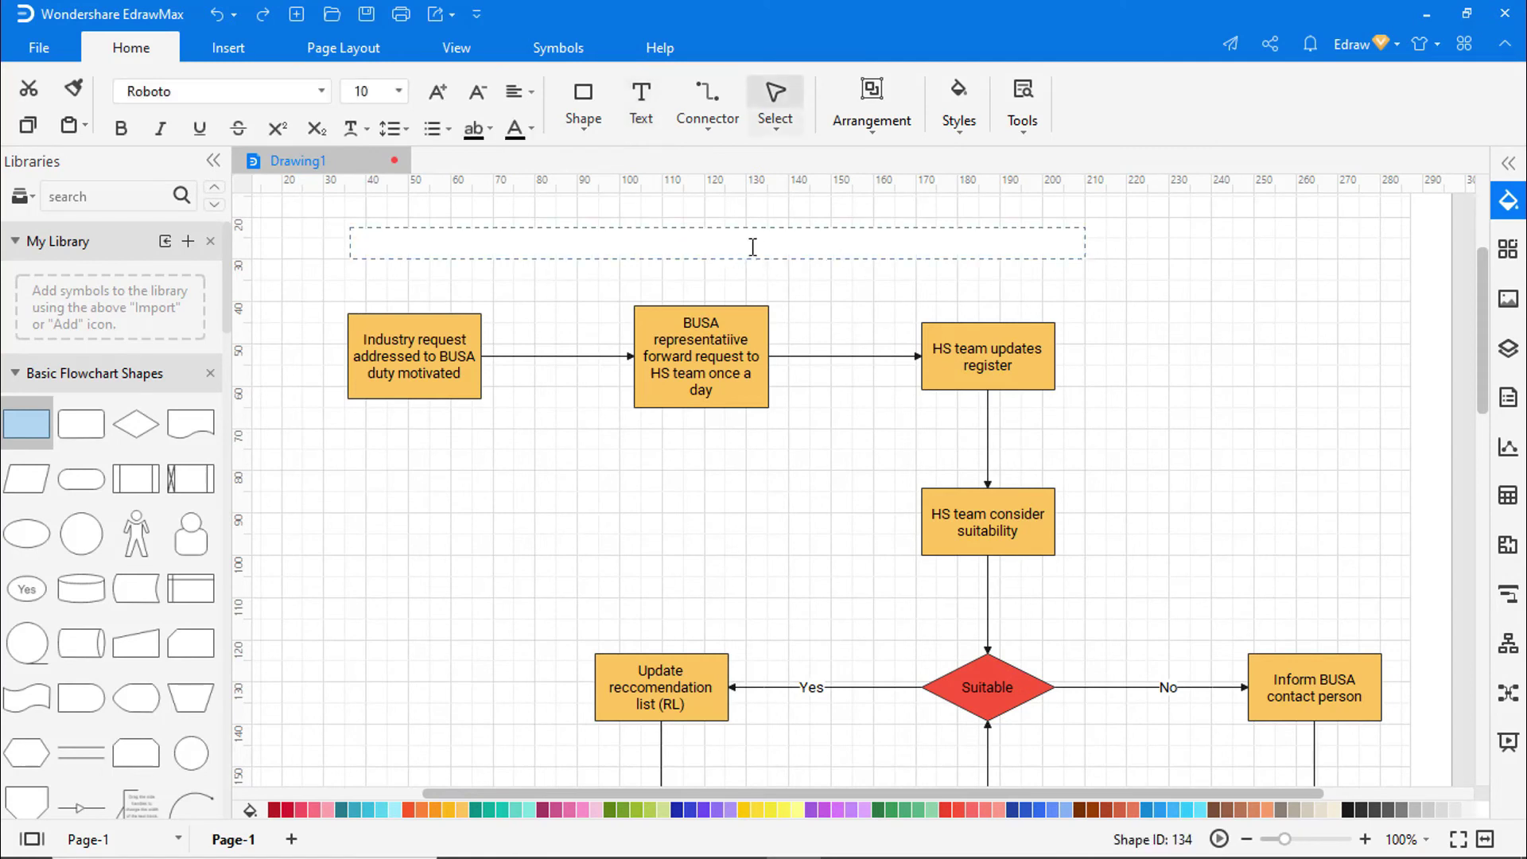
{"action": "type", "text": "Standard Operating Procedure (SOP) for Business to request an update of critical supplies under COVID-19 project as managed on HS Supplies List under ITAC and SARS"}
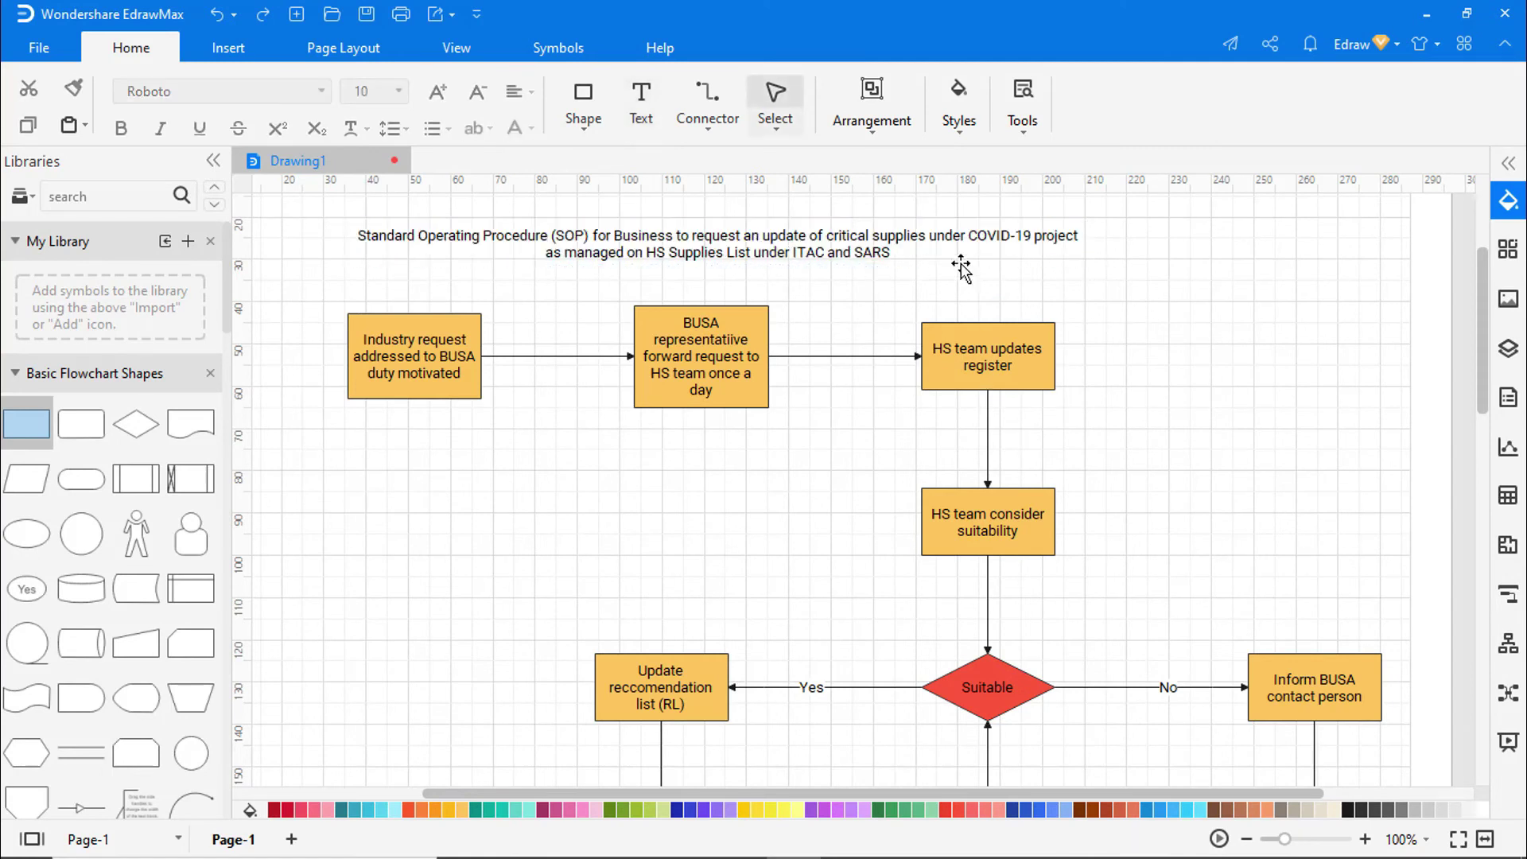
{"action": "key", "text": "Escape"}
Set the title to Poppins at size 13 and widen its text box to the right edge of the "Inform BUSA contact person" box
{"action": "left_click", "coordinate": [439, 96]}
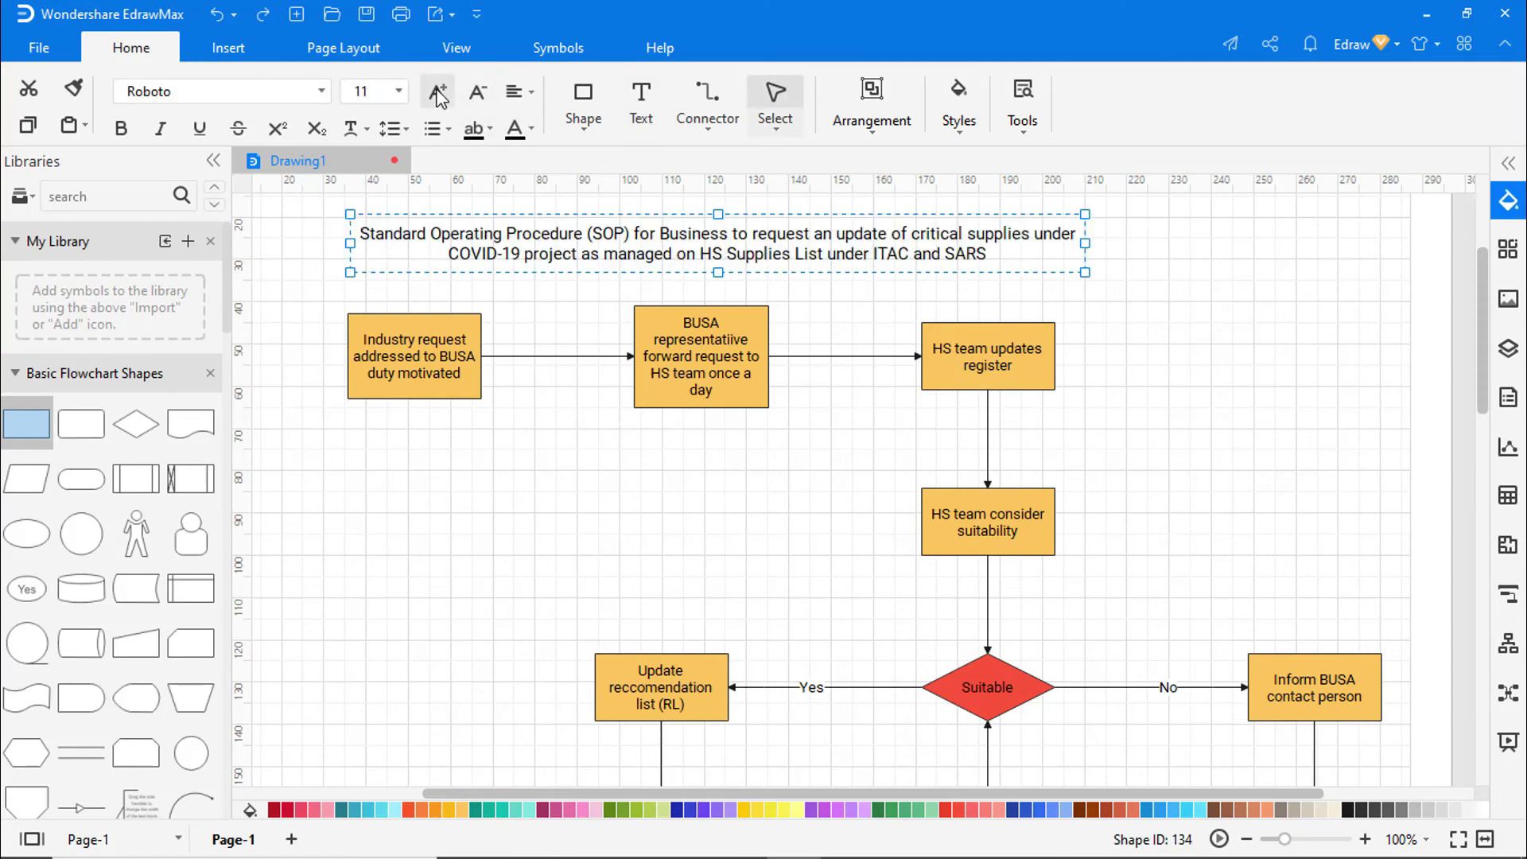
{"action": "left_click", "coordinate": [438, 96]}
{"action": "left_click", "coordinate": [438, 95]}
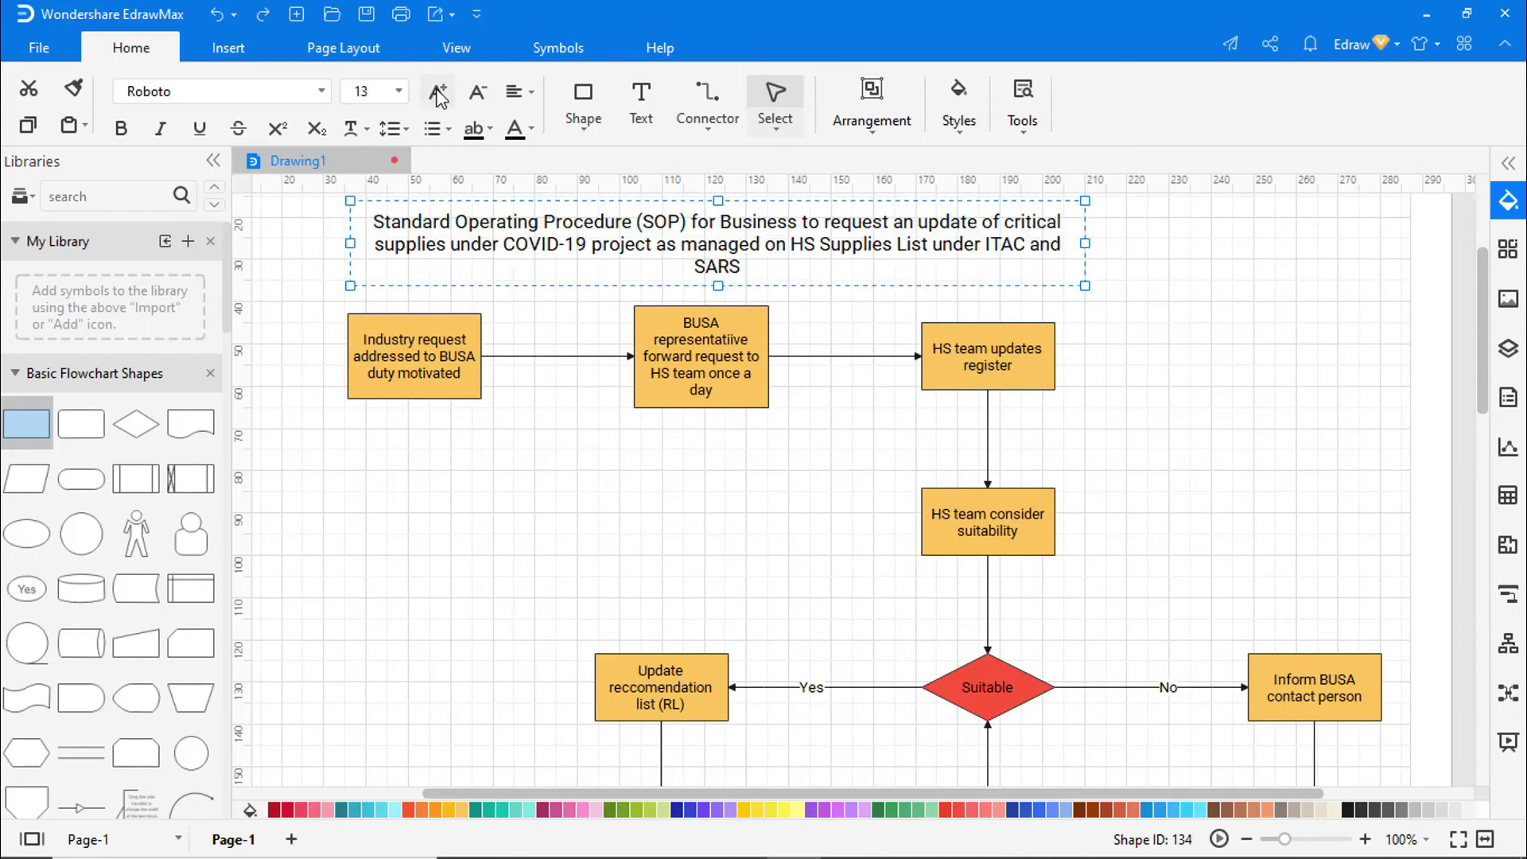
{"action": "left_click", "coordinate": [322, 92]}
{"action": "left_click", "coordinate": [298, 170]}
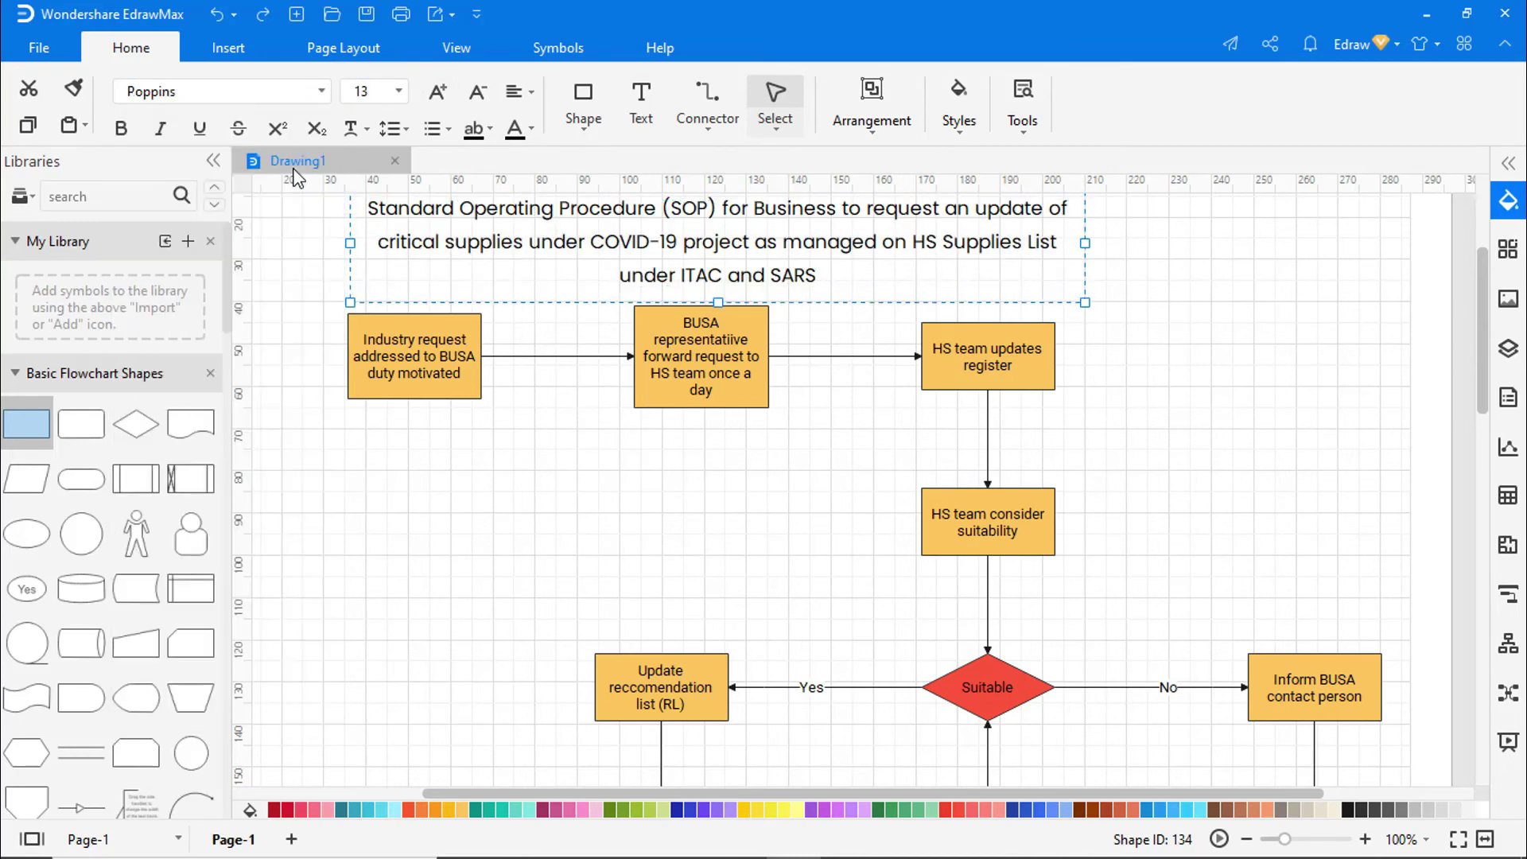
{"action": "left_click_drag", "start_coordinate": [1080, 243], "coordinate": [1381, 243]}
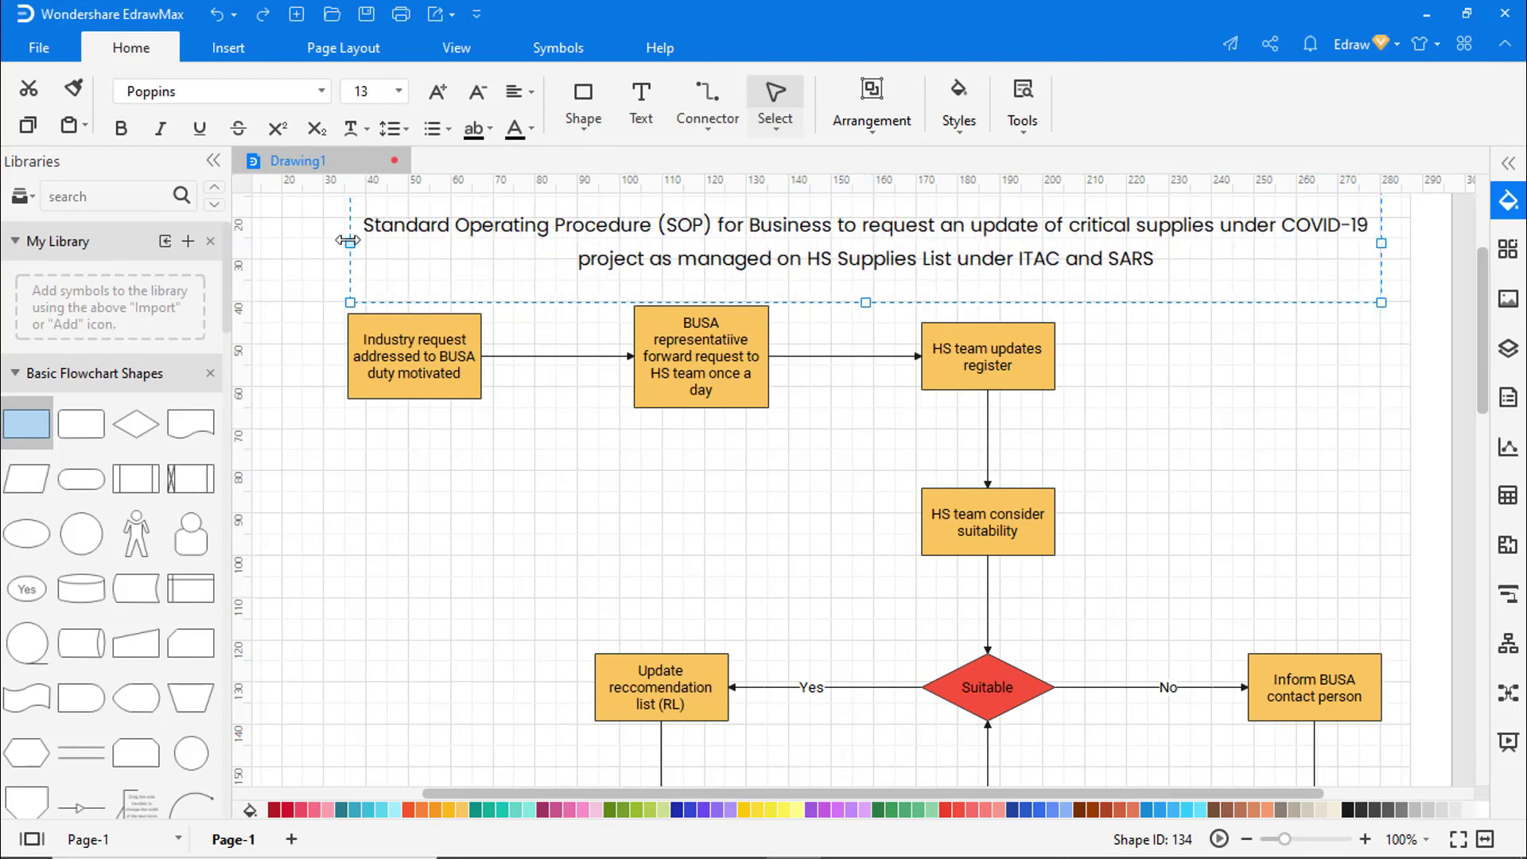
Fit the page size to the flowchart drawing and show the whole page in the window
{"action": "left_click", "coordinate": [1191, 423]}
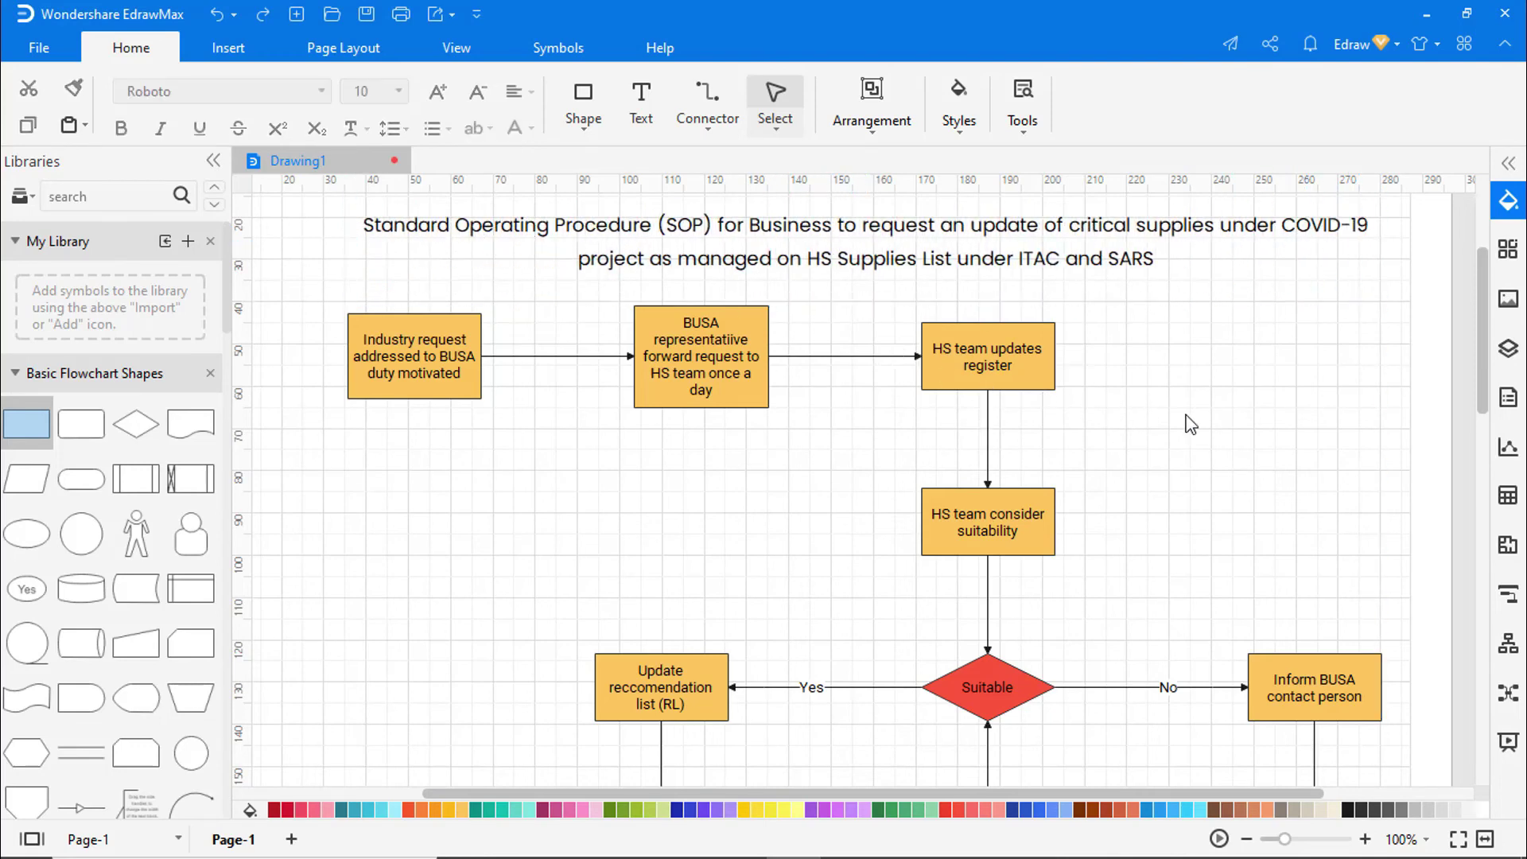
{"action": "scroll", "coordinate": [1191, 424], "scroll_direction": "up", "scroll_amount": 1}
{"action": "right_click", "coordinate": [1191, 424]}
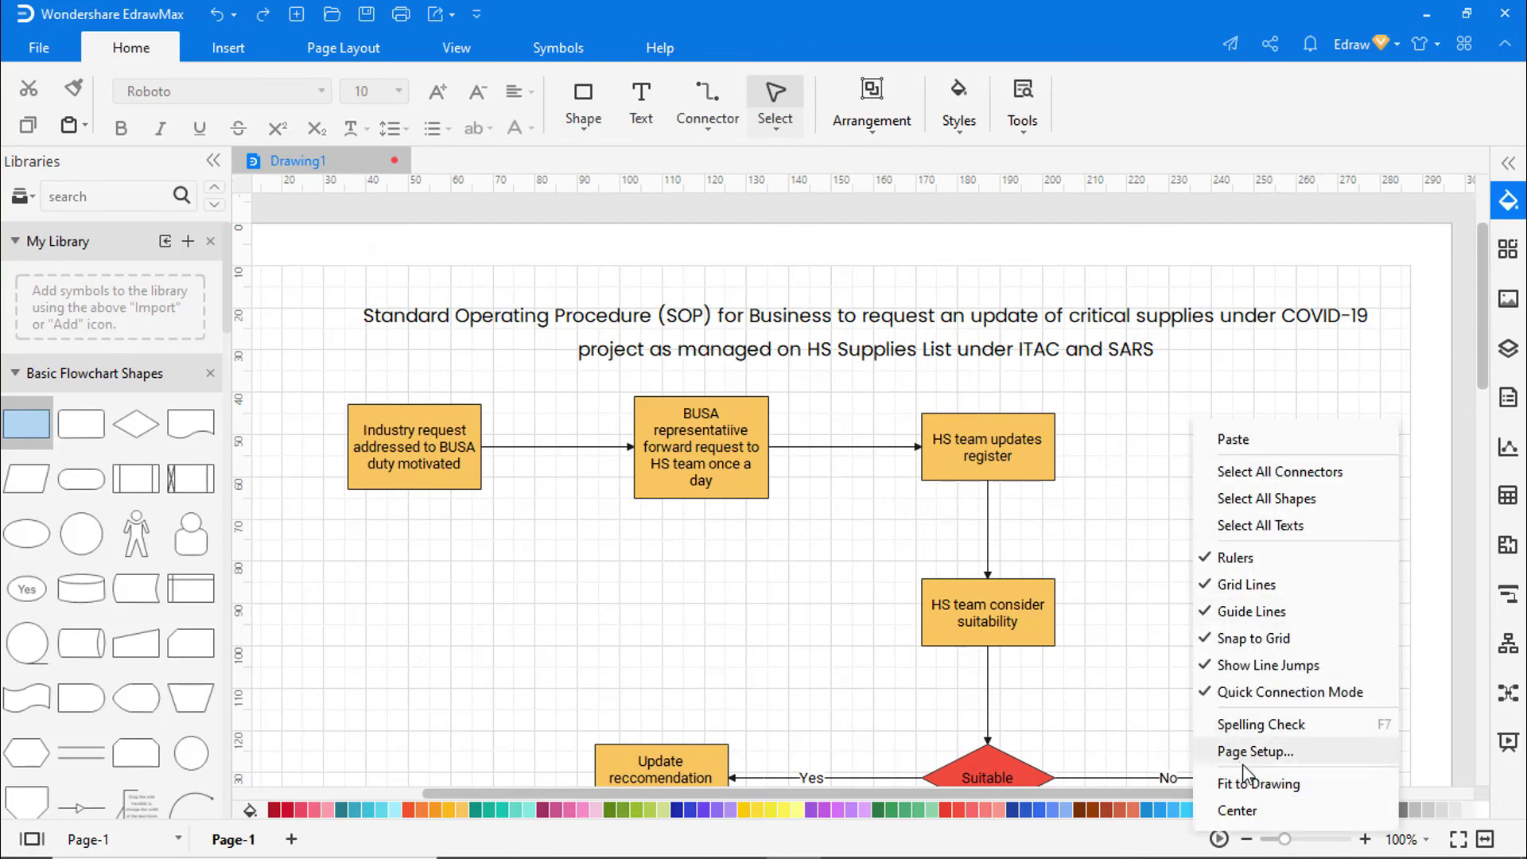
{"action": "left_click", "coordinate": [1248, 785]}
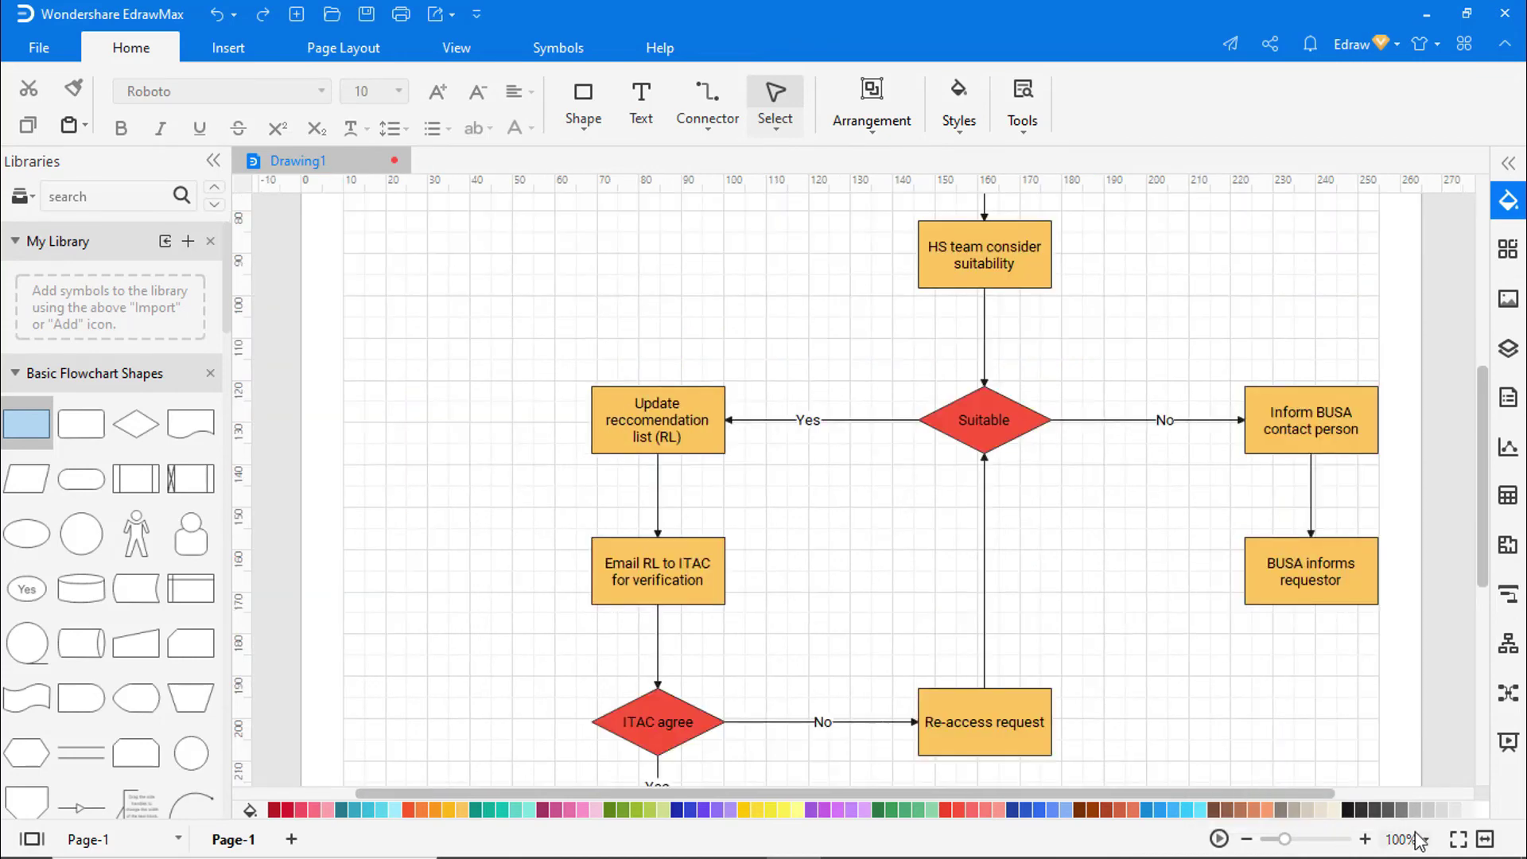
{"action": "left_click", "coordinate": [1458, 840]}
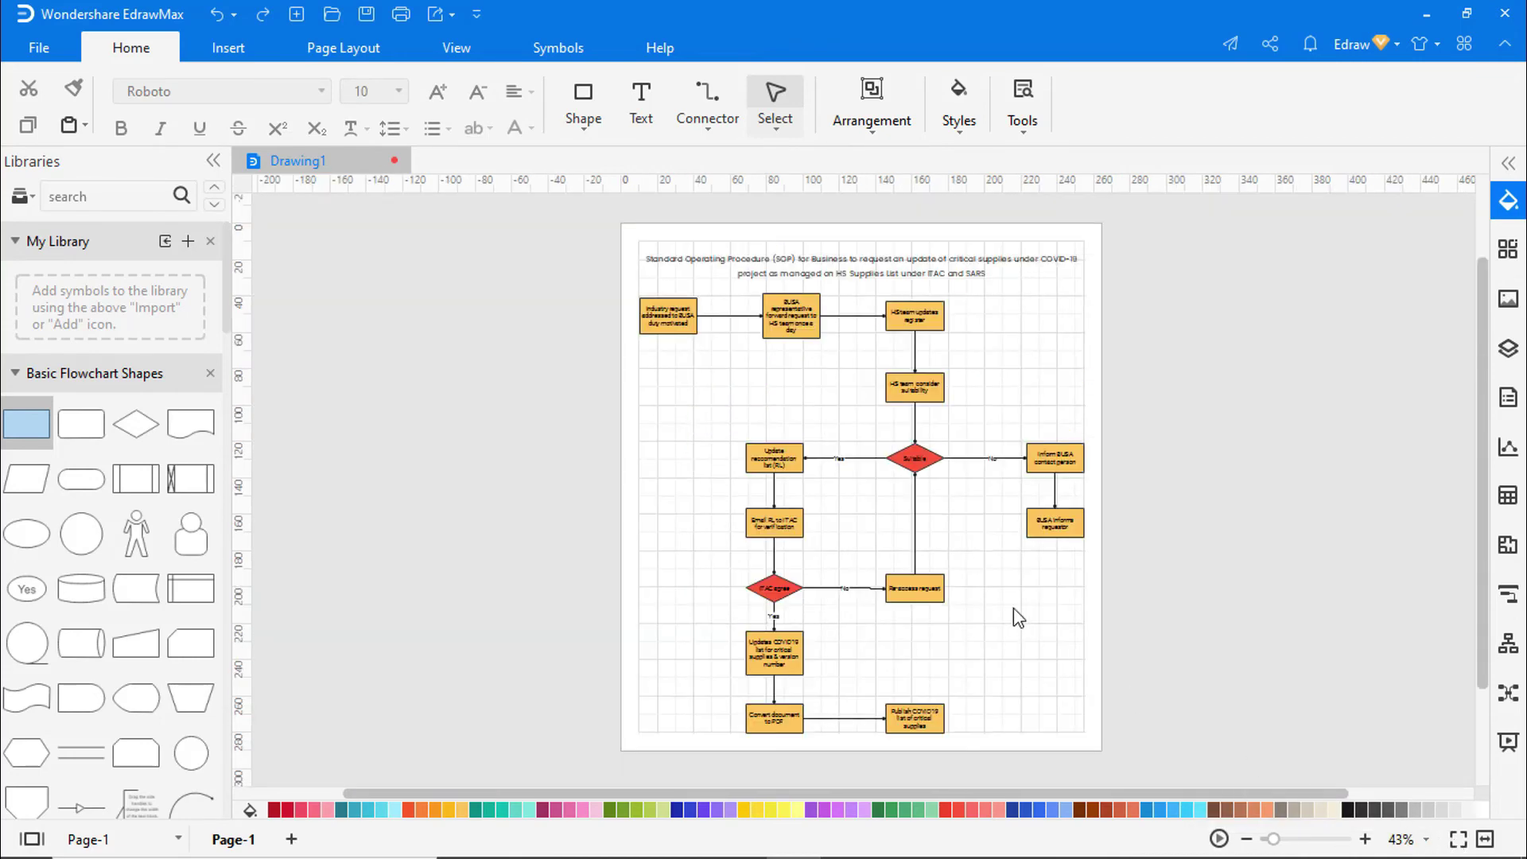
Apply a plain white background to the page and present the flowchart full screen from the current page
{"action": "left_click", "coordinate": [385, 54]}
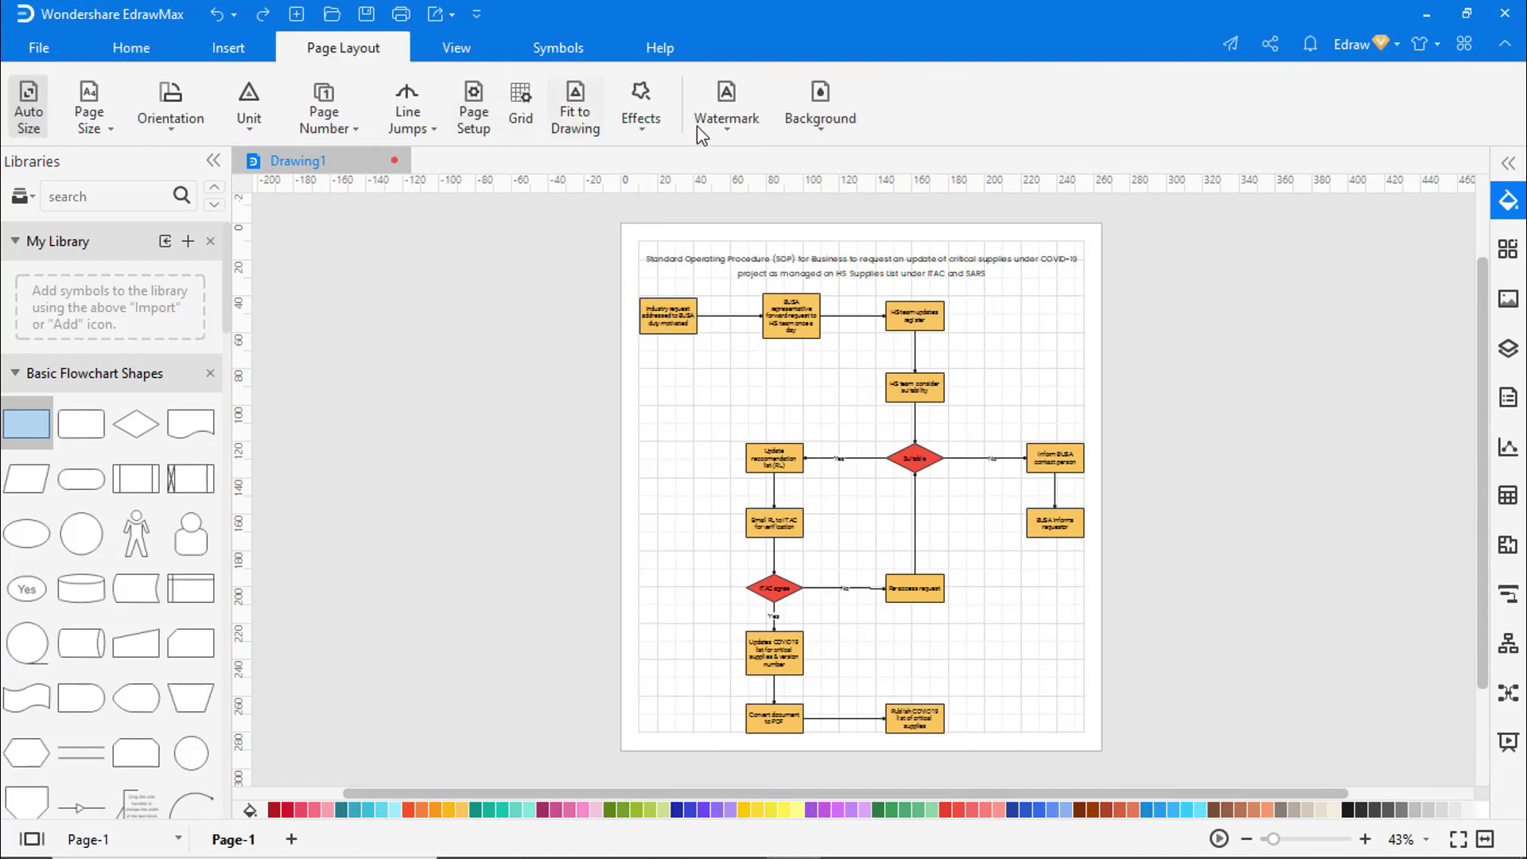
{"action": "left_click", "coordinate": [811, 132]}
{"action": "left_click", "coordinate": [810, 194]}
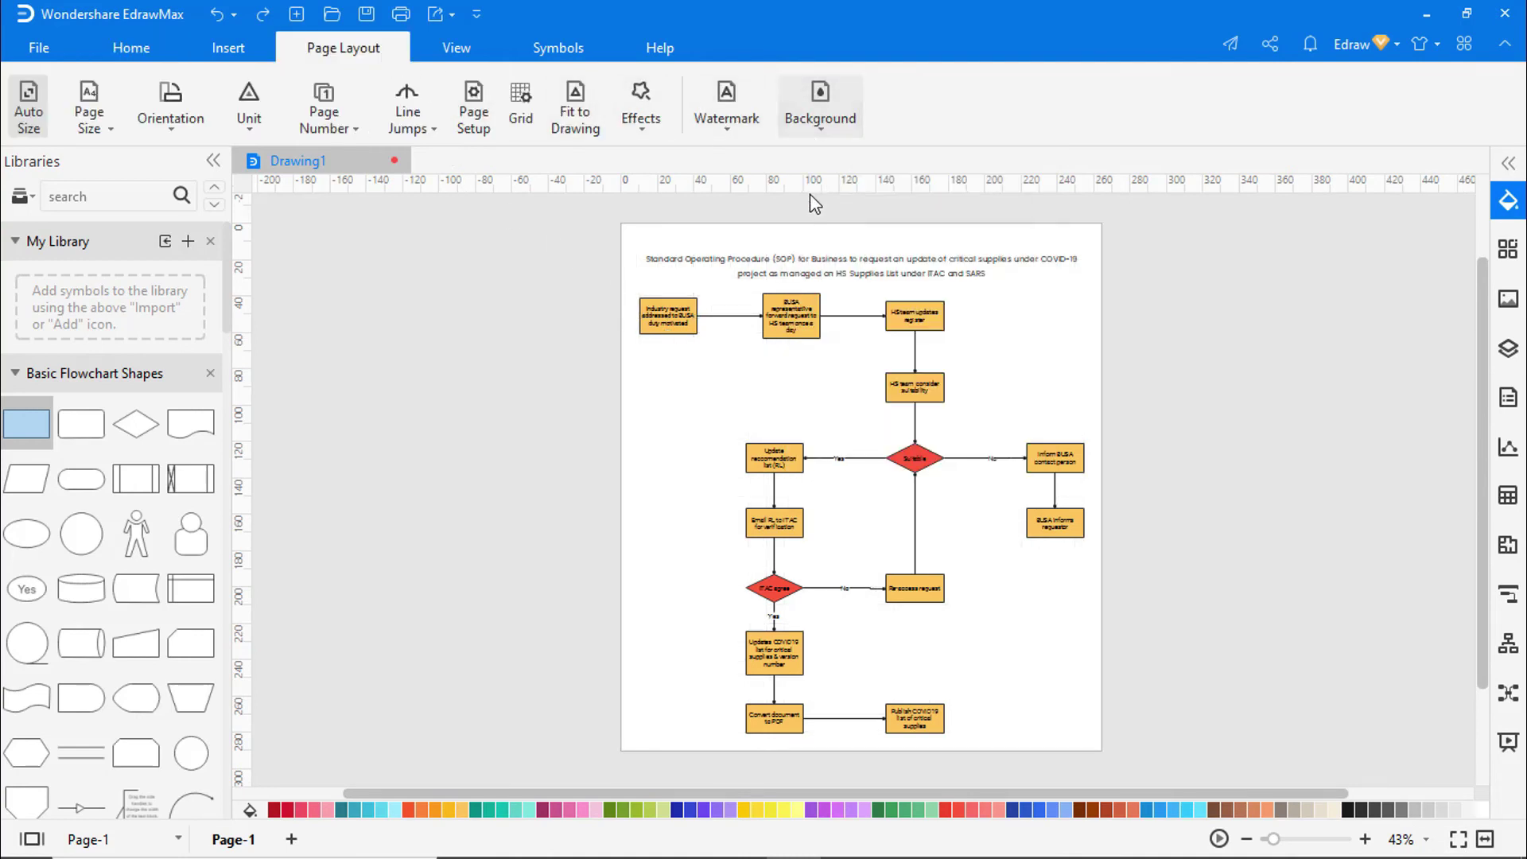
{"action": "left_click", "coordinate": [469, 53]}
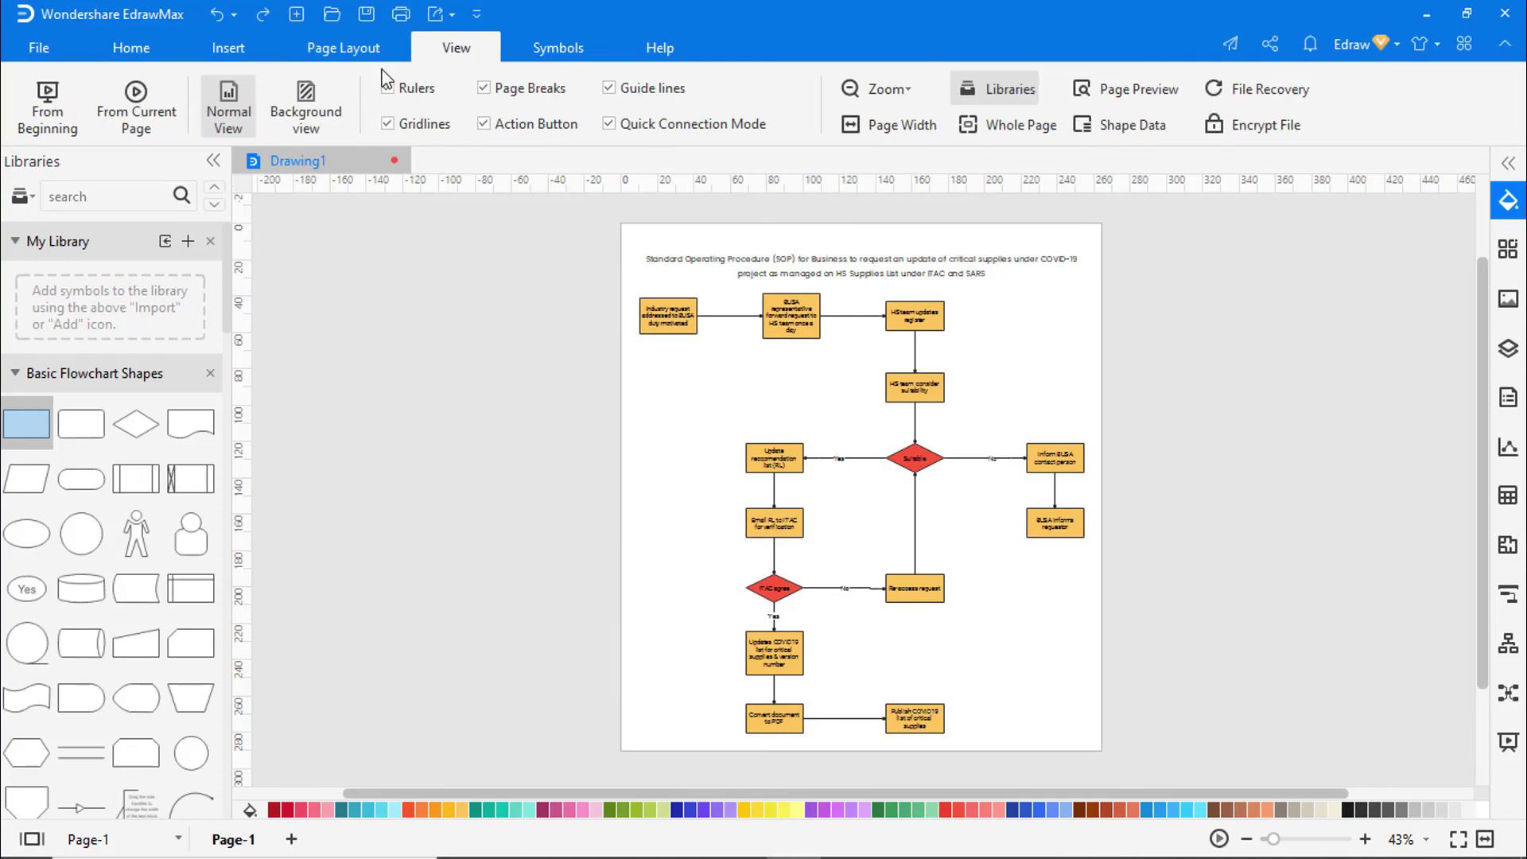
{"action": "left_click", "coordinate": [136, 109]}
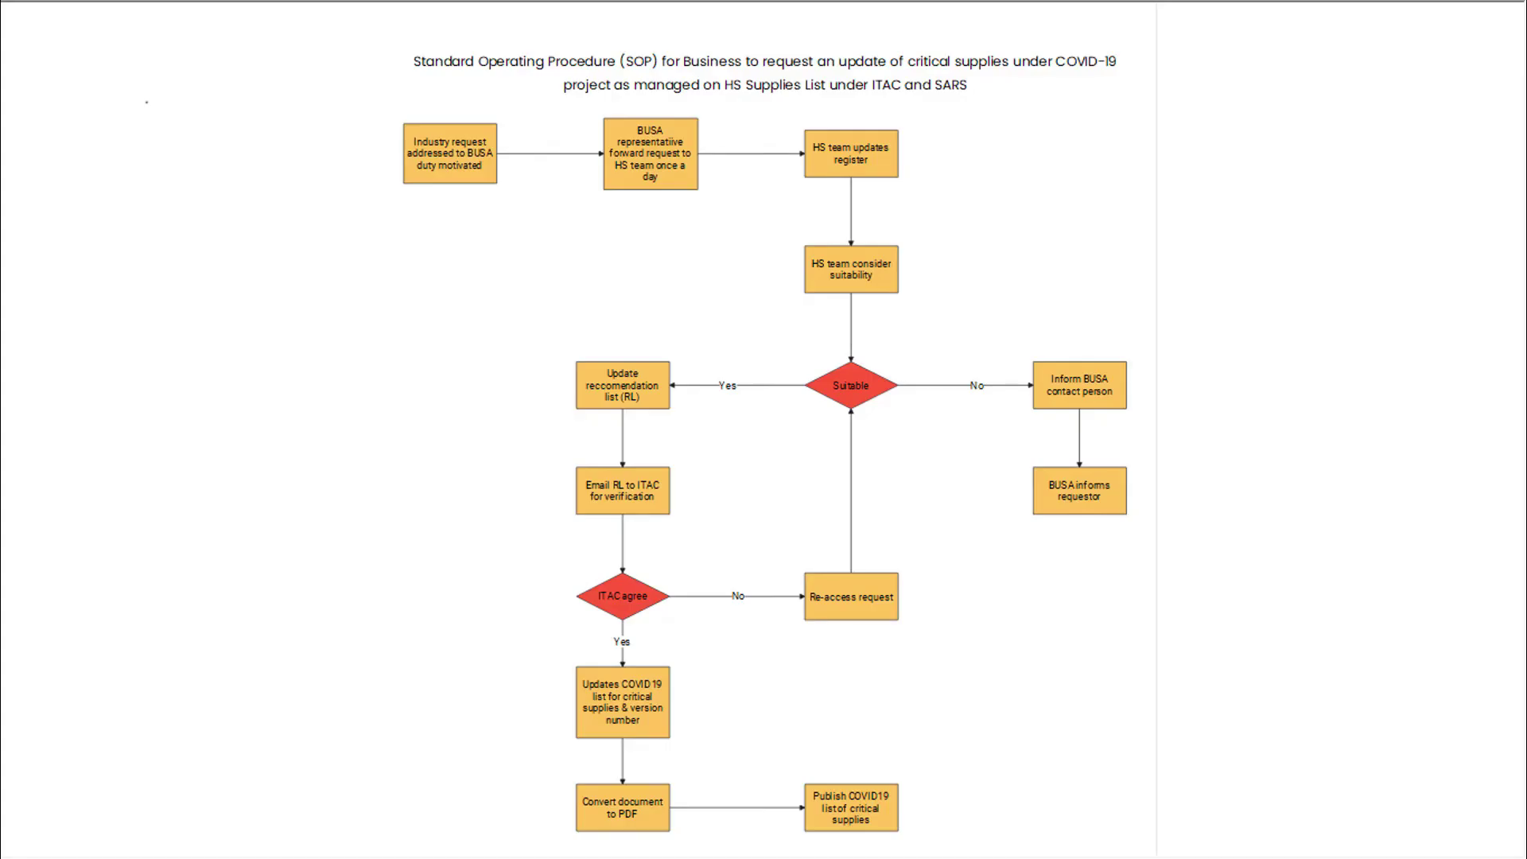